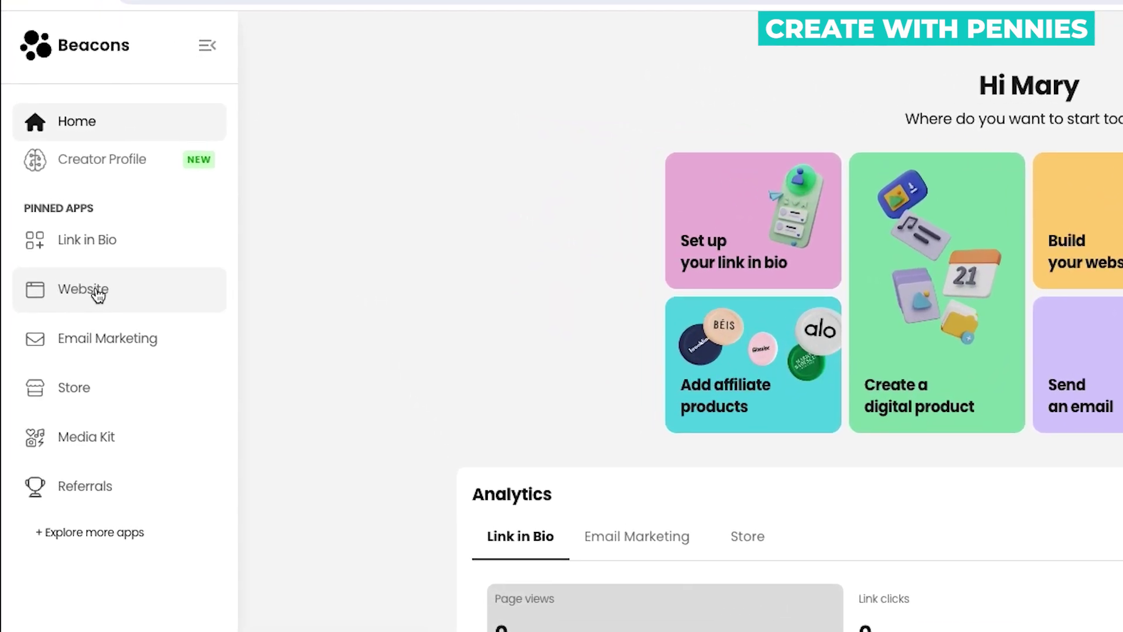
Start a new website from the Website app and browse the available website templates.
left_click(97, 293)
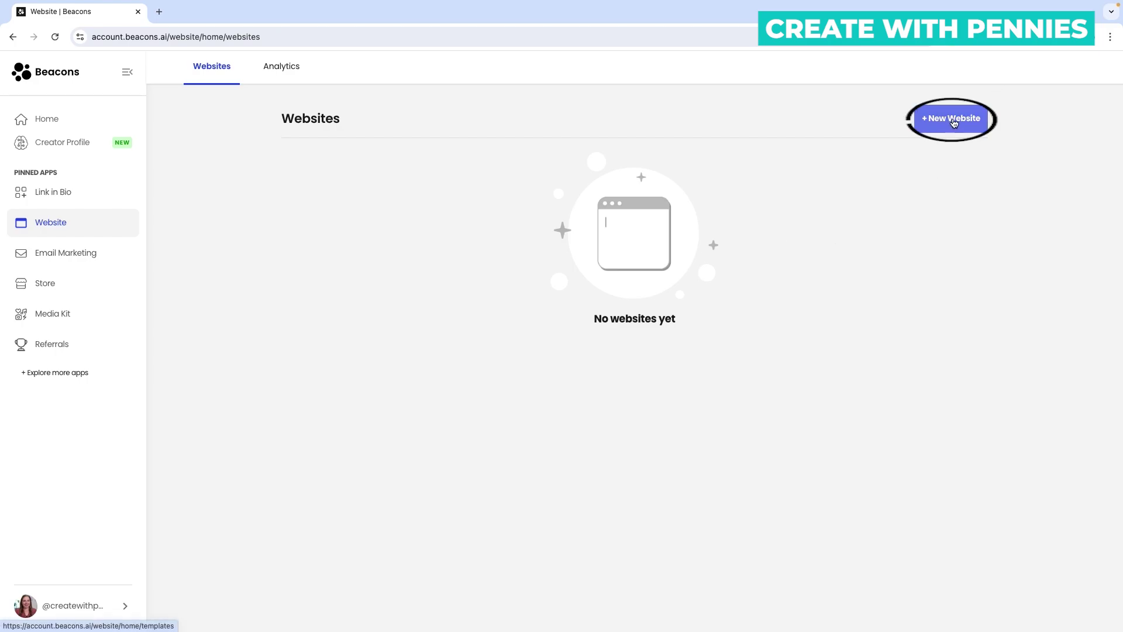
left_click(954, 122)
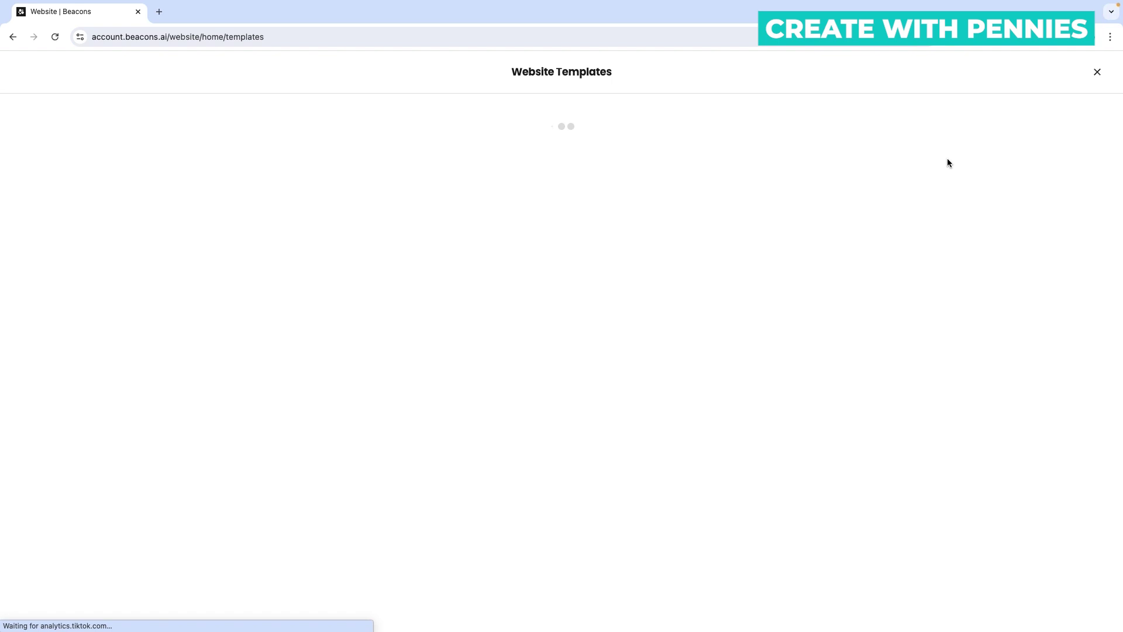
mouse_move(409, 321)
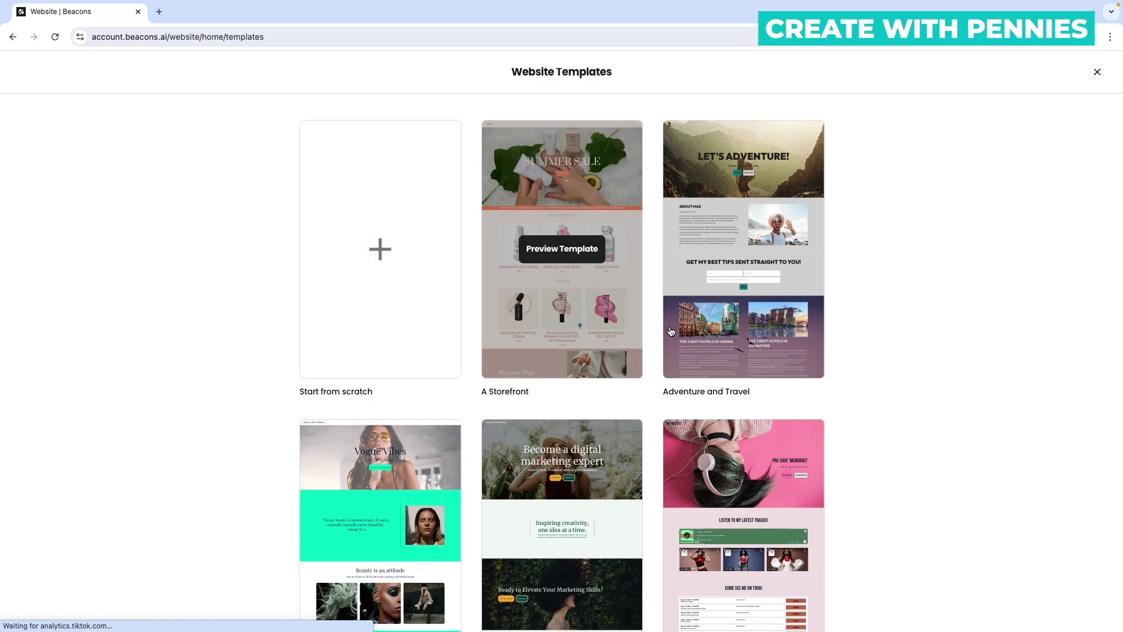
mouse_move(727, 338)
scroll(527, 351, "down", 3)
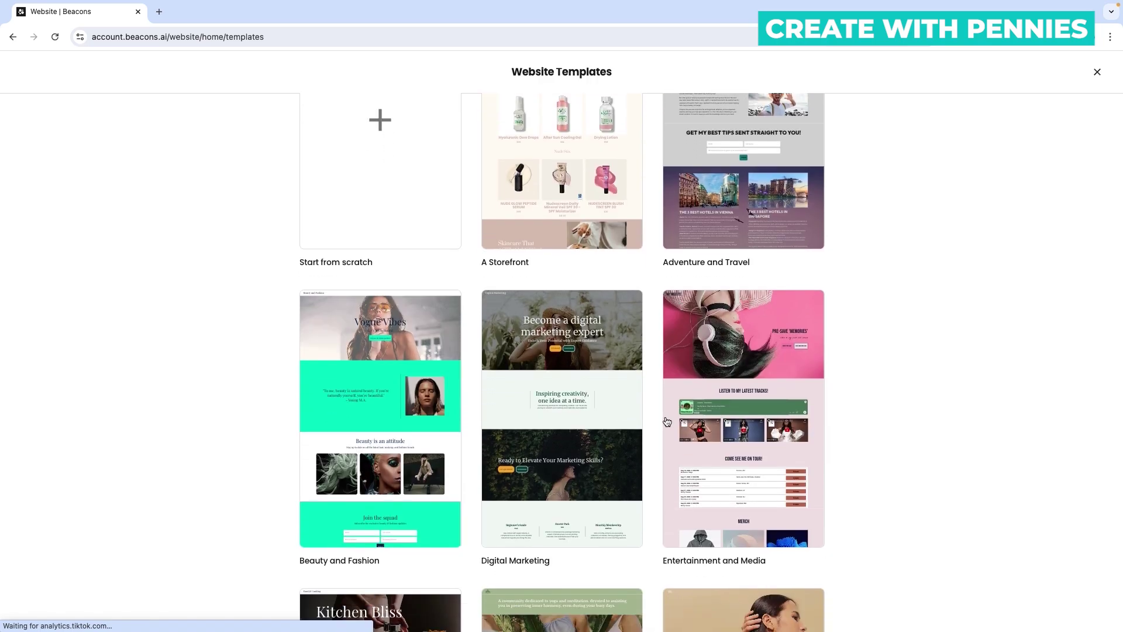
scroll(369, 393, "down", 6)
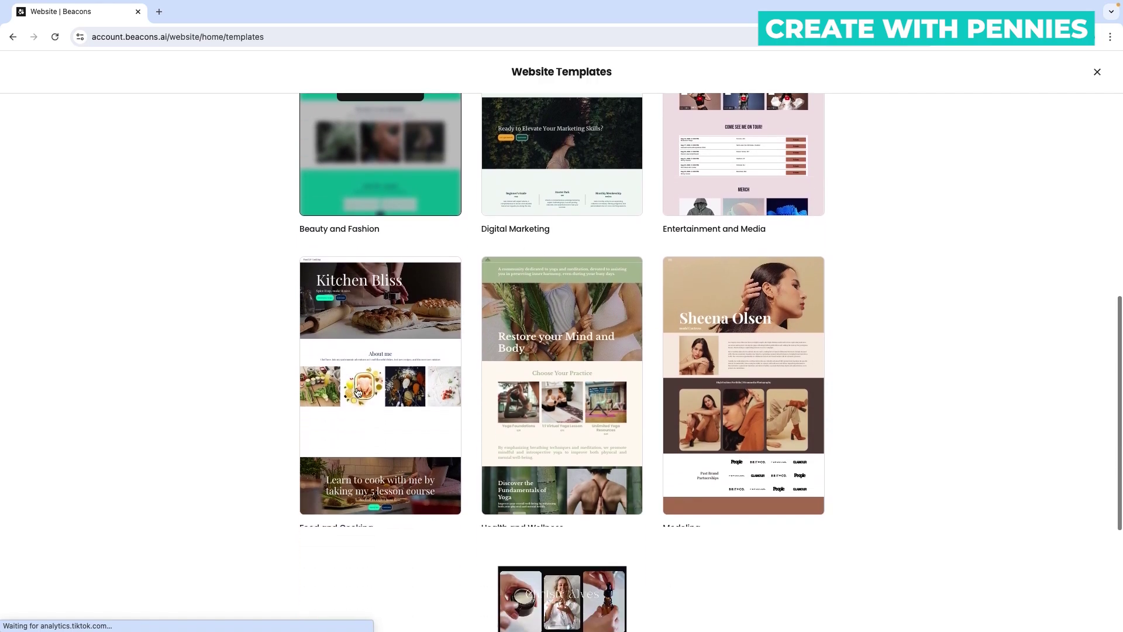
scroll(746, 357, "down", 3)
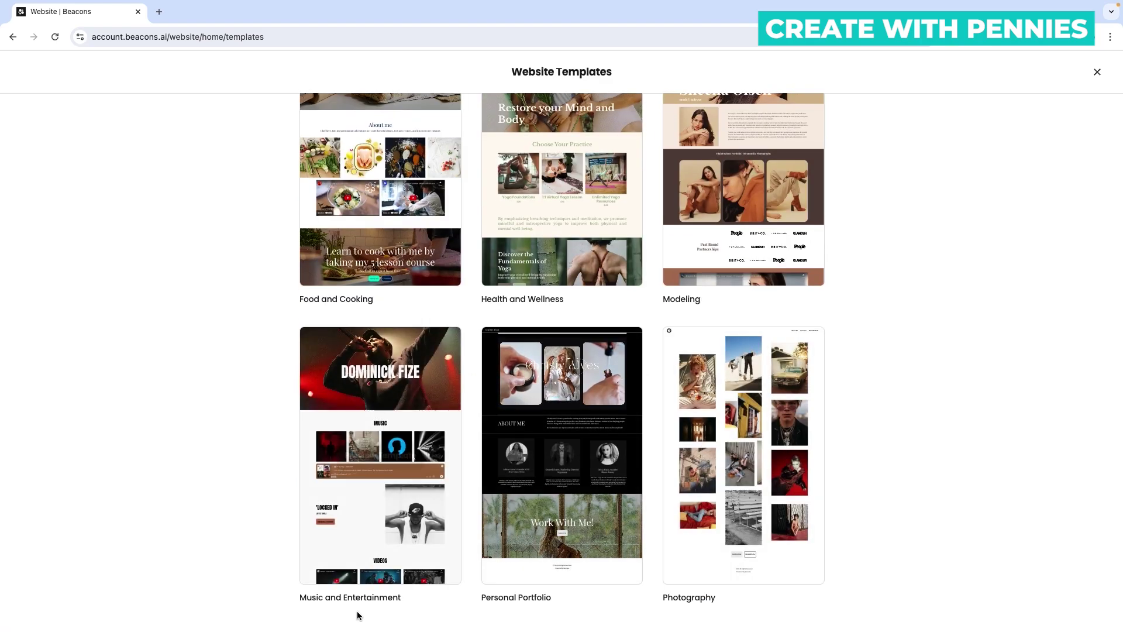
scroll(712, 306, "up", 5)
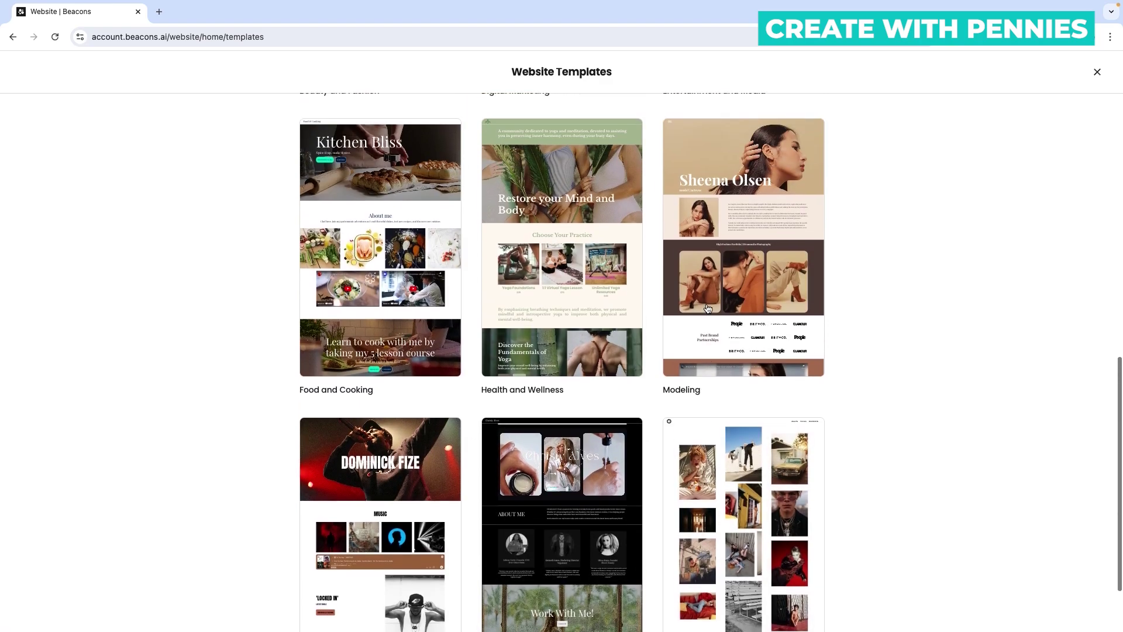
scroll(707, 308, "up", 4)
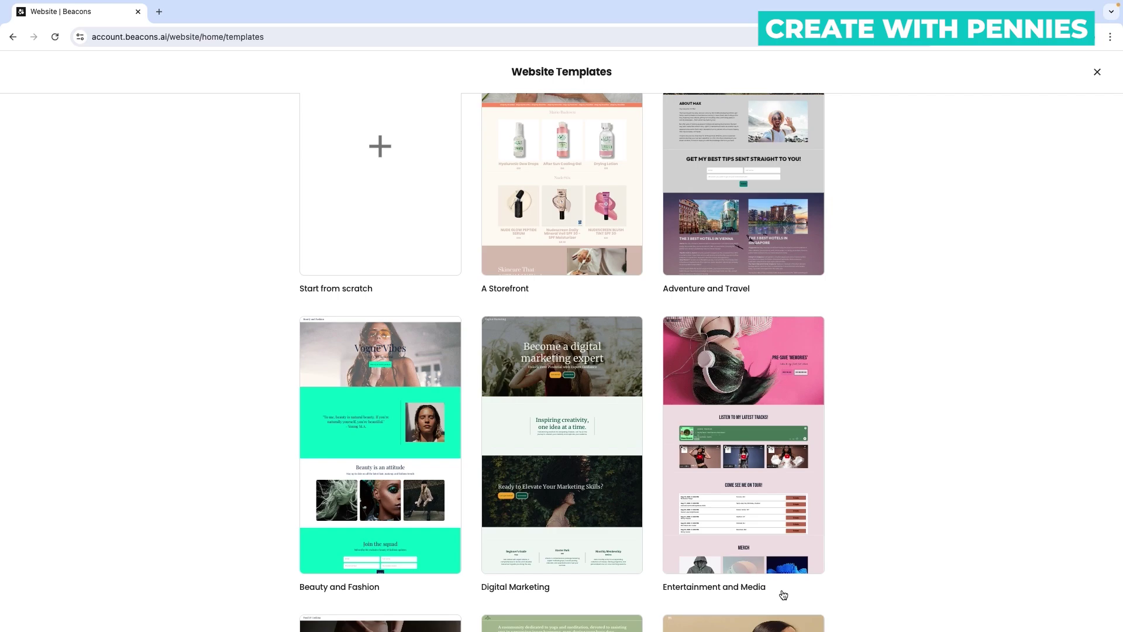
Preview the Entertainment and Media template from start to end, and return to the template gallery.
left_click(739, 449)
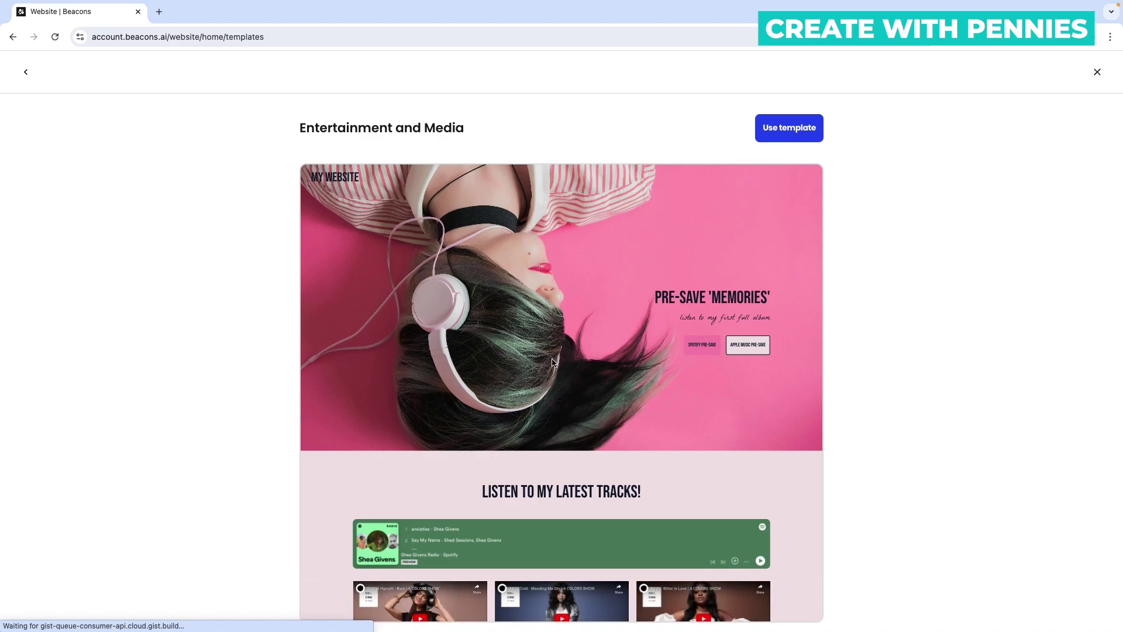
scroll(413, 298, "down", 7)
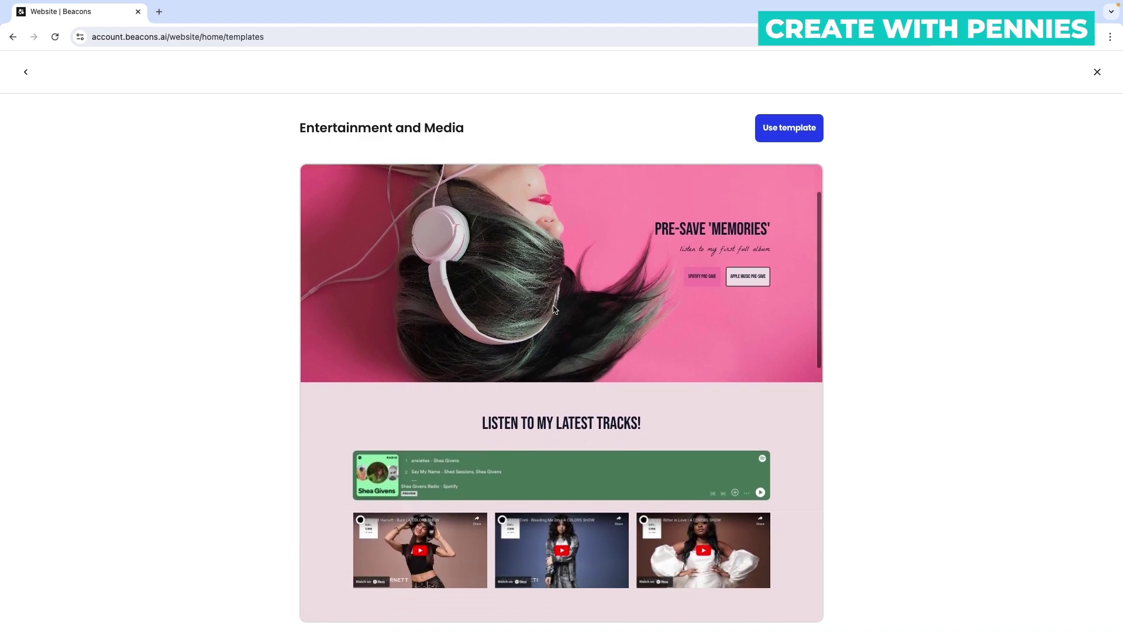
scroll(459, 364, "down", 4)
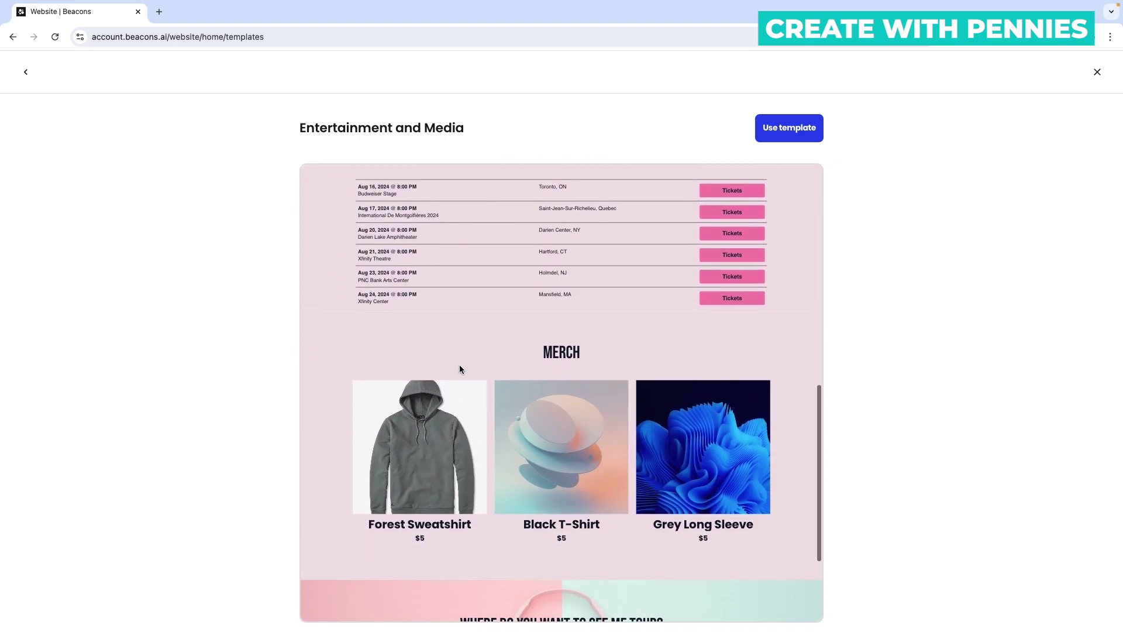
scroll(682, 495, "down", 2)
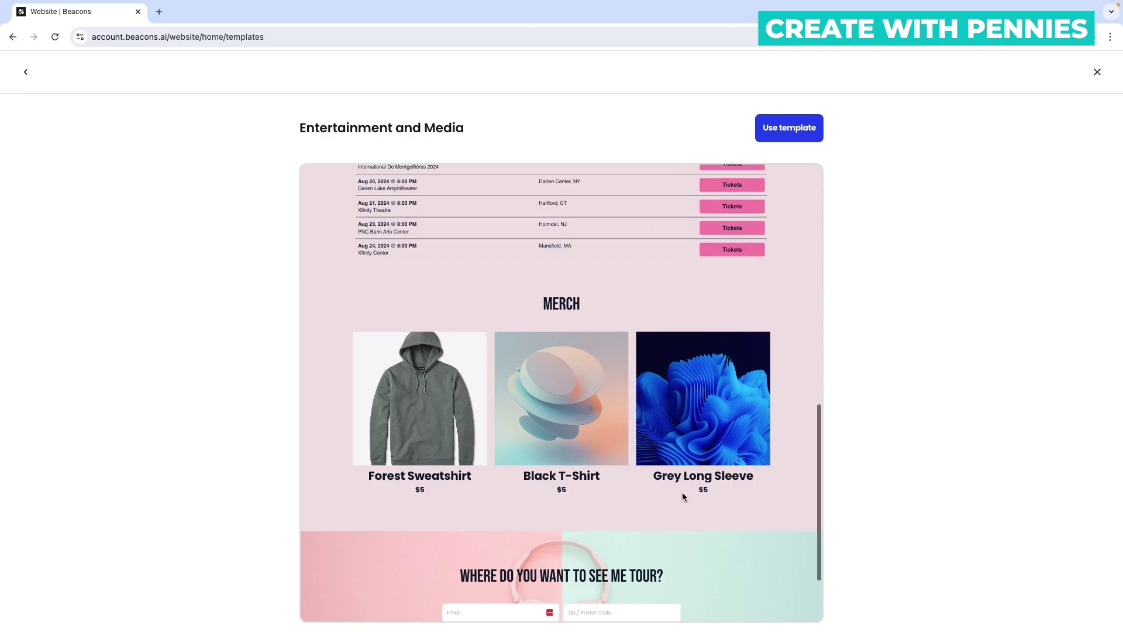
scroll(682, 494, "up", 3)
scroll(682, 495, "up", 10)
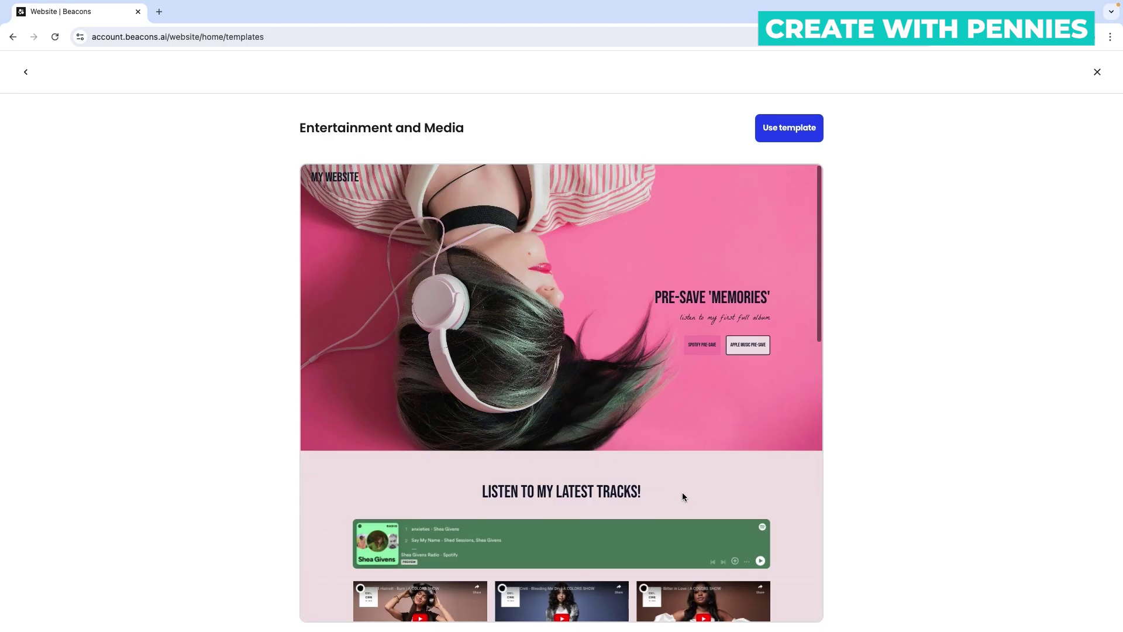
left_click(25, 72)
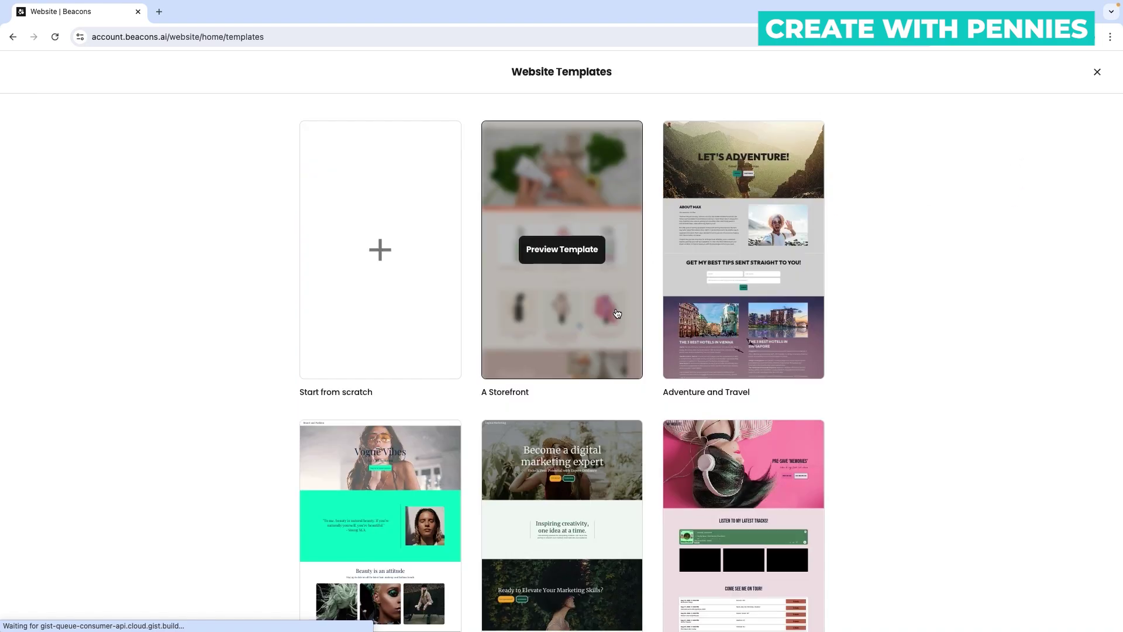
Preview the A Storefront template and use it to create the website.
mouse_move(605, 272)
left_click(573, 254)
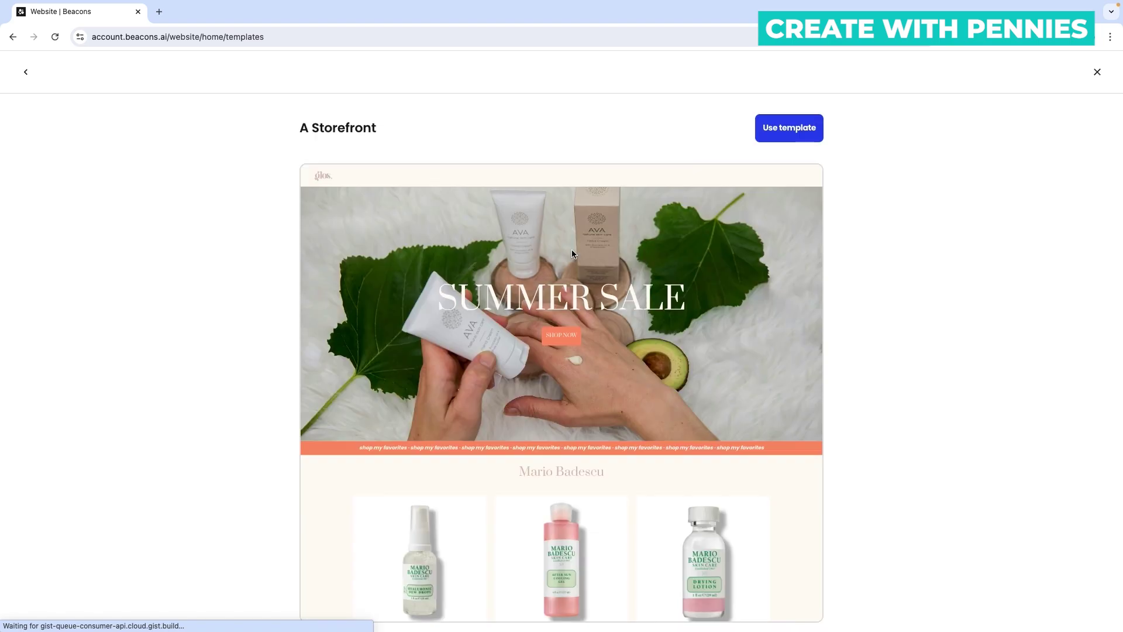
scroll(754, 273, "down", 7)
left_click(775, 137)
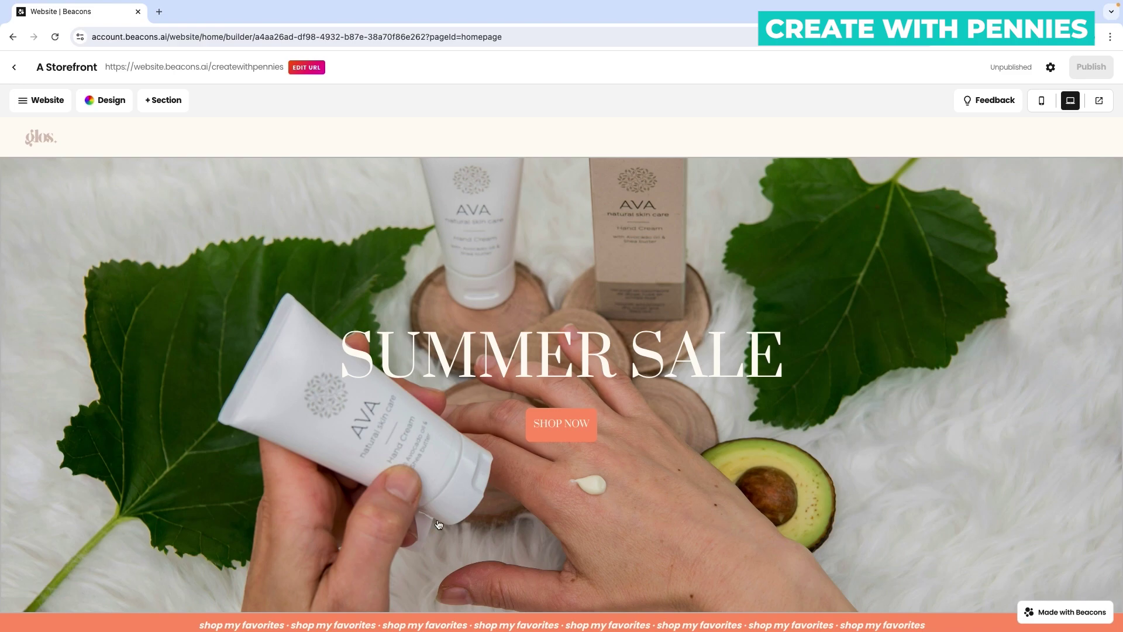
Look over the storefront page and change the hero section's heading text to "CREATE WITH PENNIES".
scroll(643, 482, "down", 15)
scroll(652, 471, "up", 10)
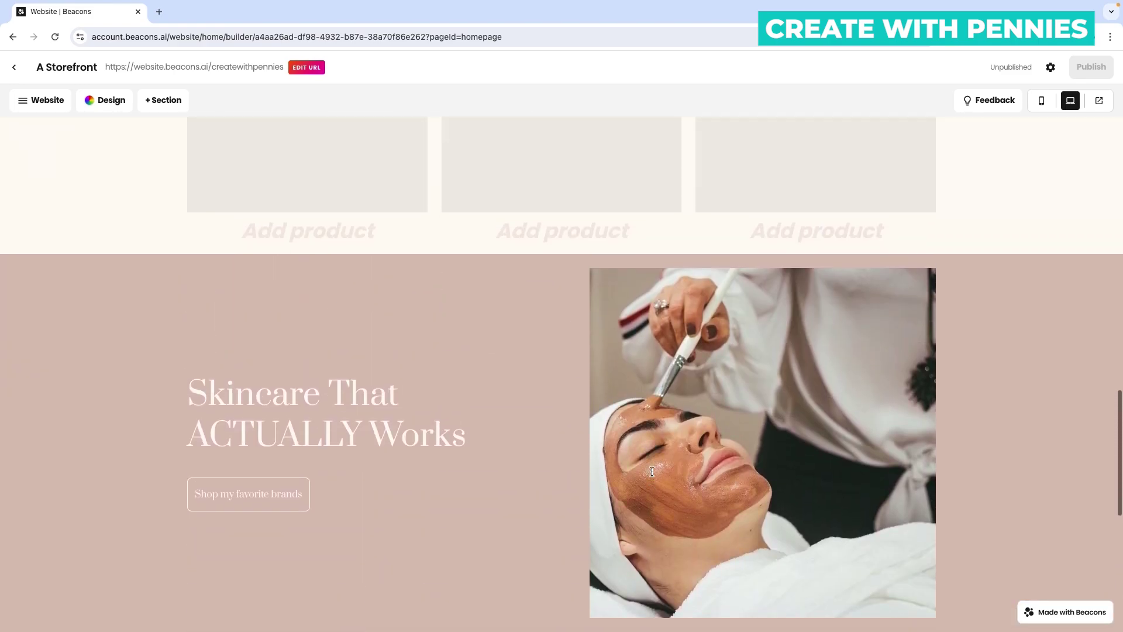
scroll(653, 475, "up", 10)
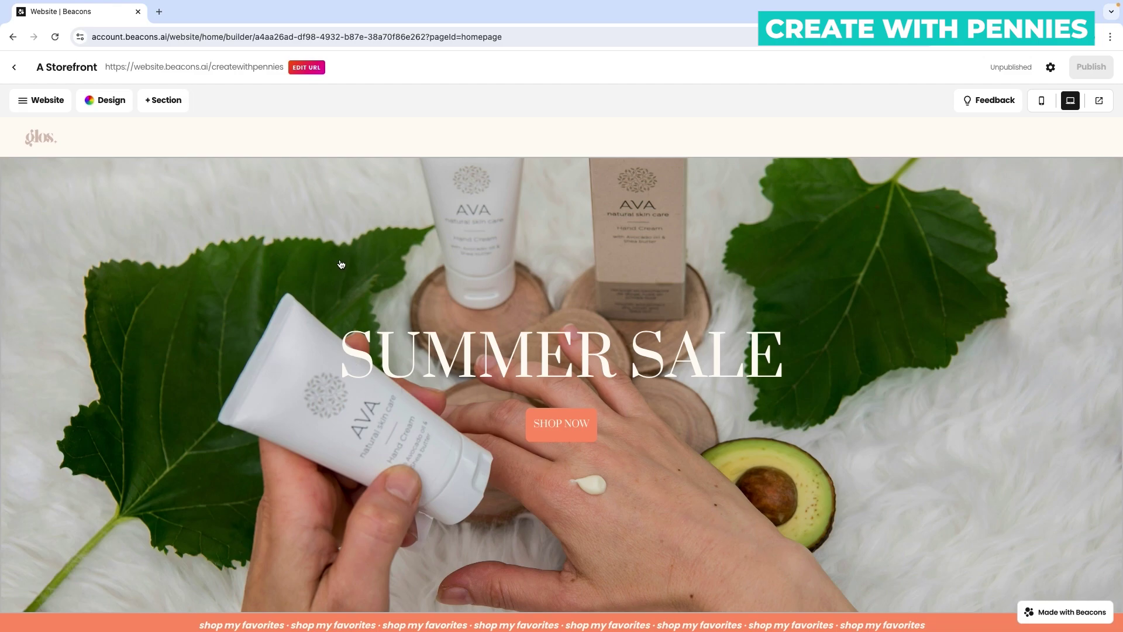
scroll(341, 264, "down", 7)
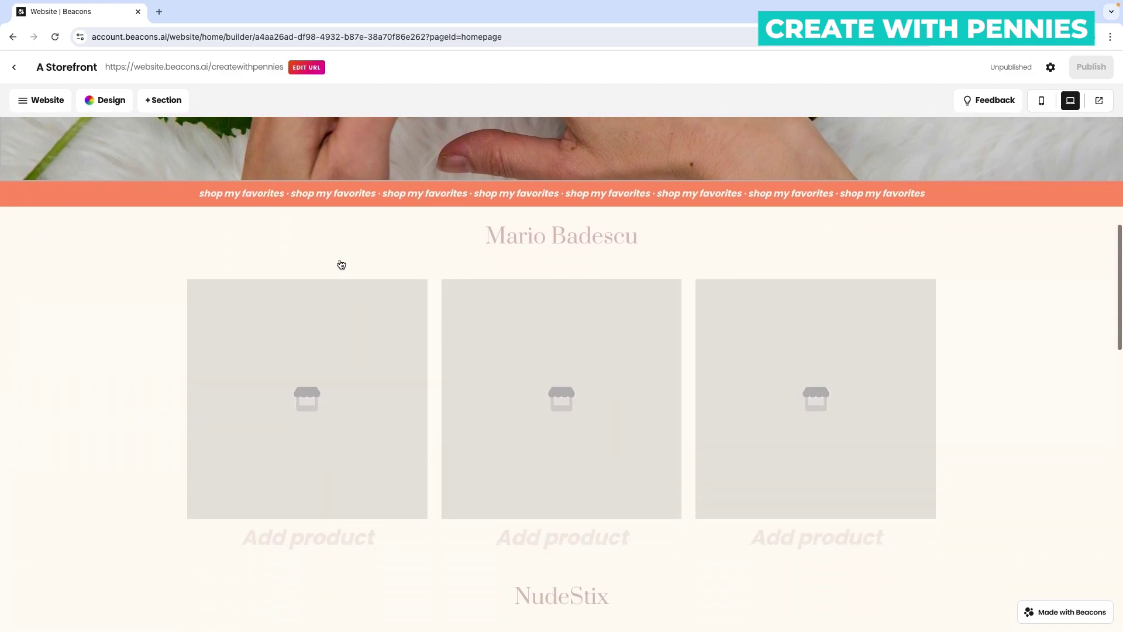
scroll(341, 264, "up", 7)
left_click(487, 369)
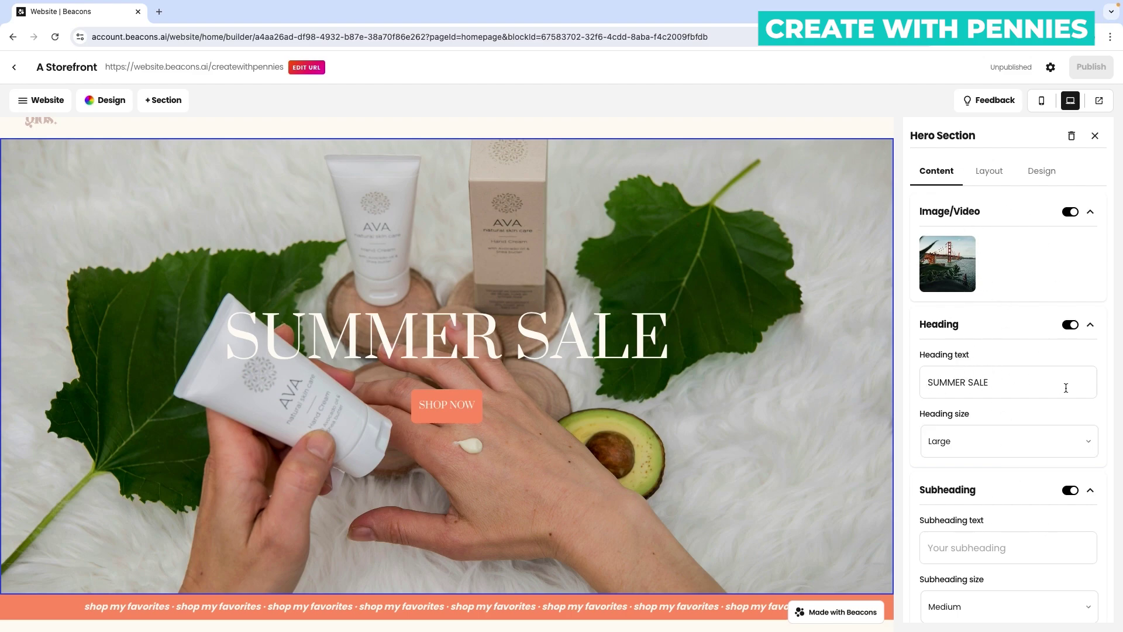
triple_click(1007, 380)
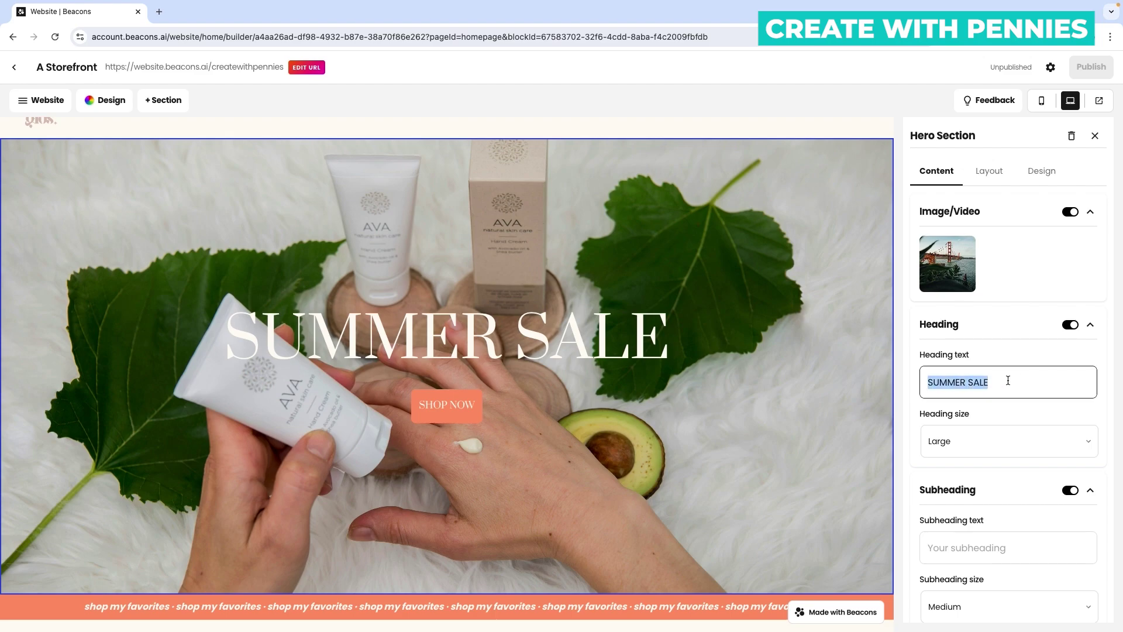
triple_click(1008, 383)
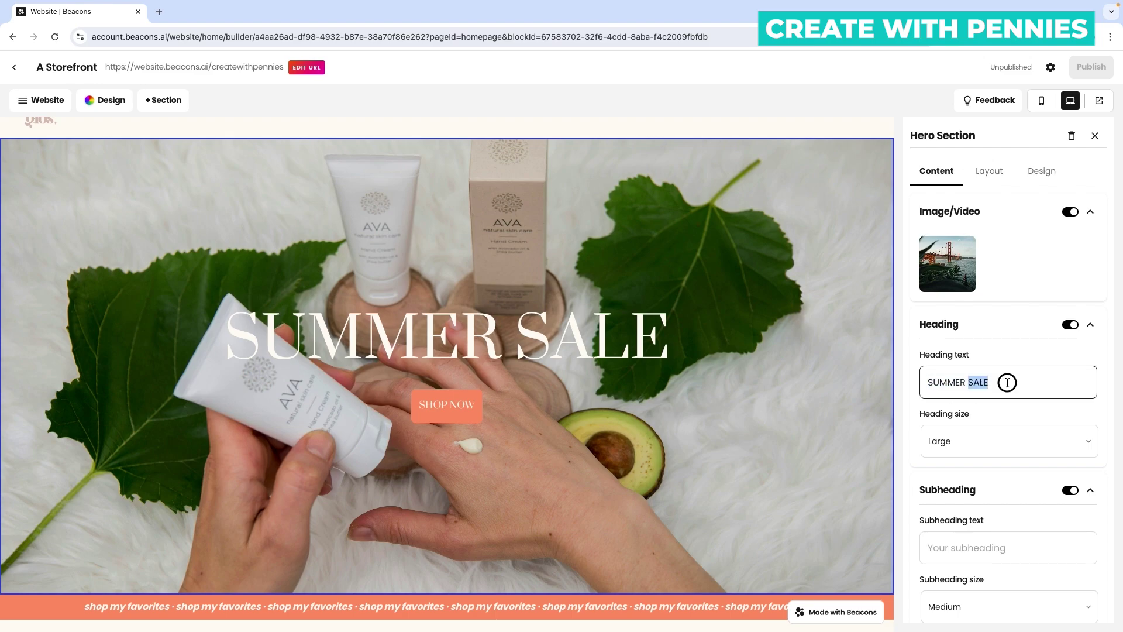
key("ctrl+z")
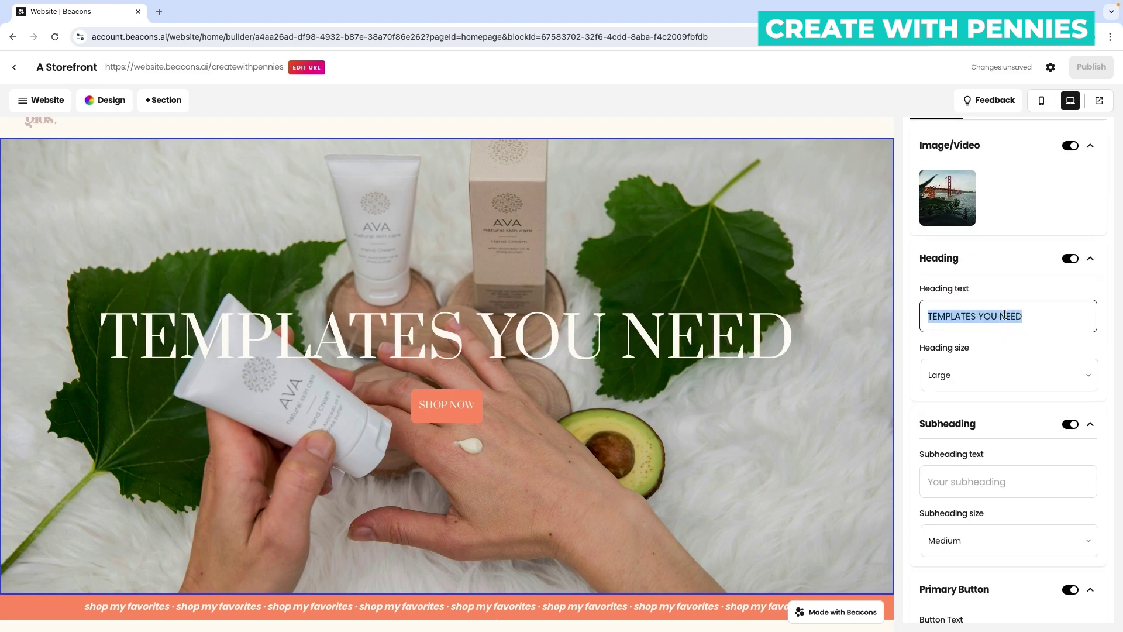
type("CREATE W")
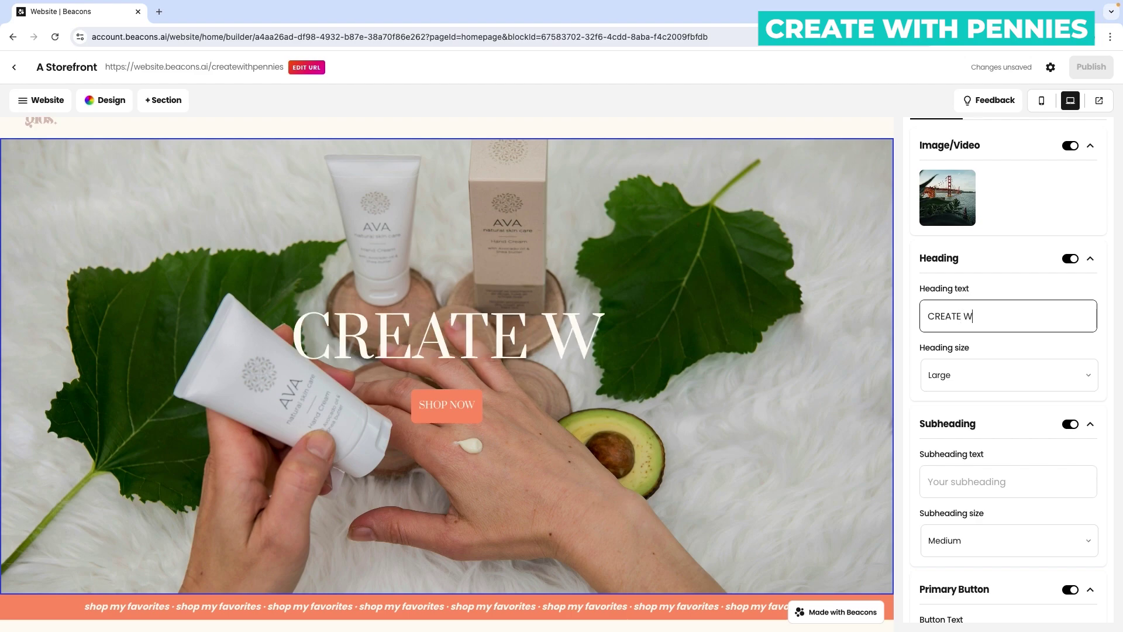
type("ITH PENNIES")
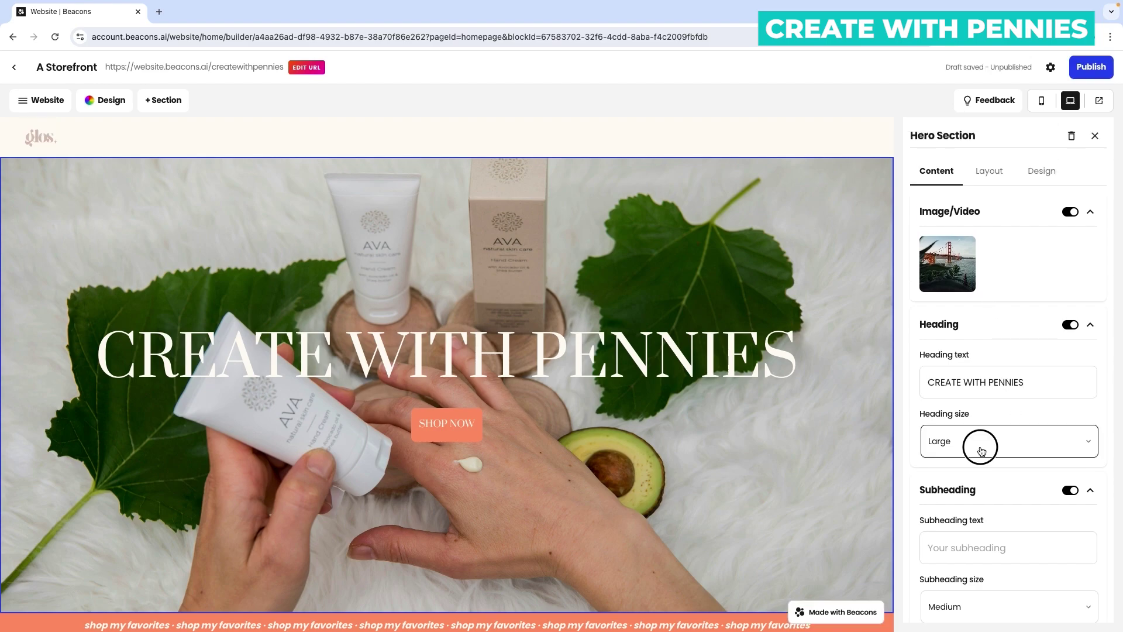
Try the Small heading size in the hero section, and settle on Medium.
left_click(978, 443)
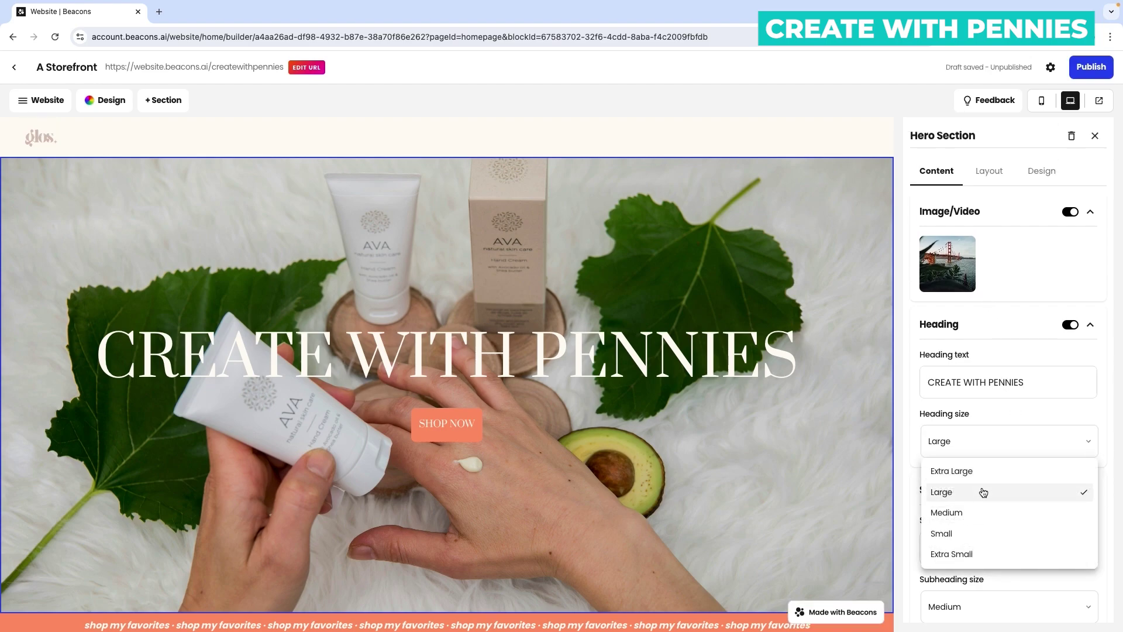
left_click(978, 532)
left_click(964, 445)
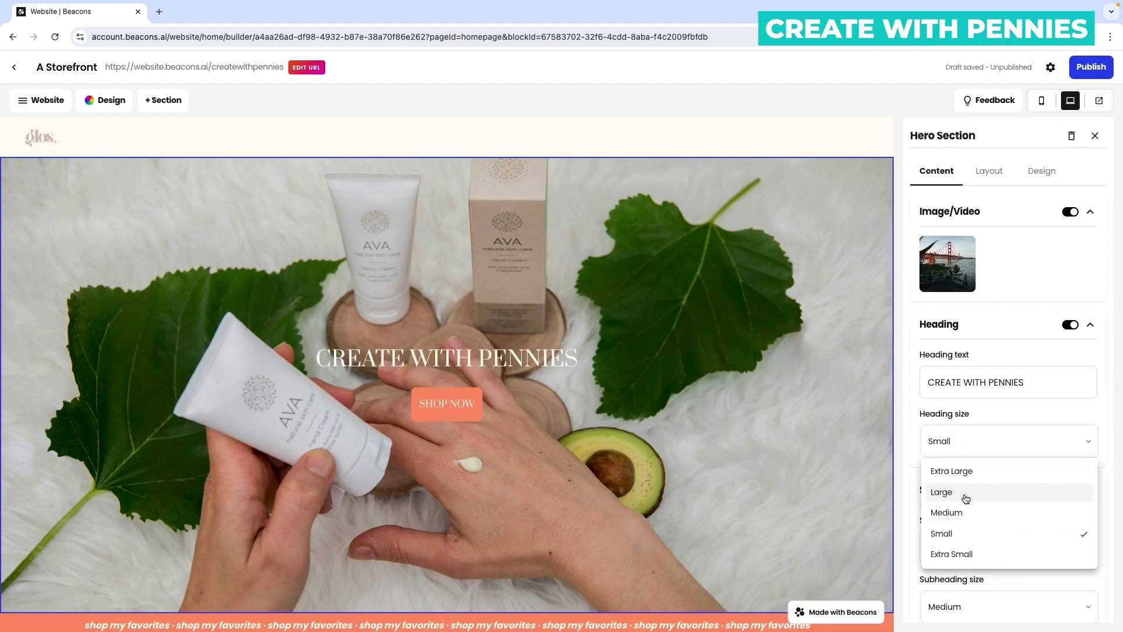
left_click(960, 514)
Review the hero section's primary button text and URL settings without editing them.
scroll(977, 427, "down", 2)
scroll(976, 425, "down", 5)
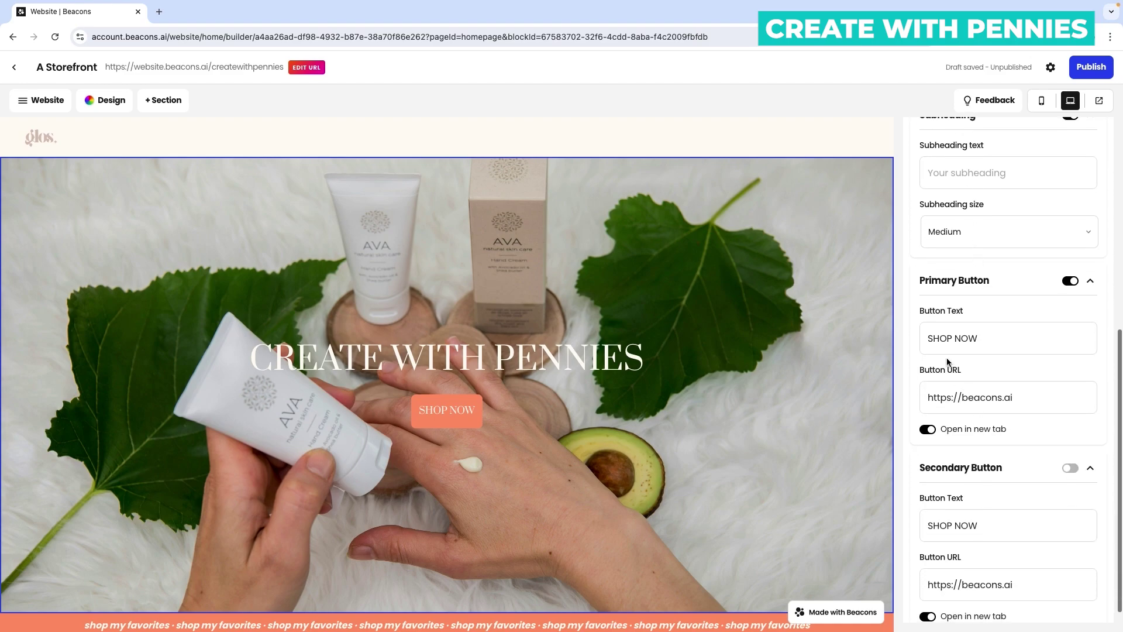
double_click(940, 338)
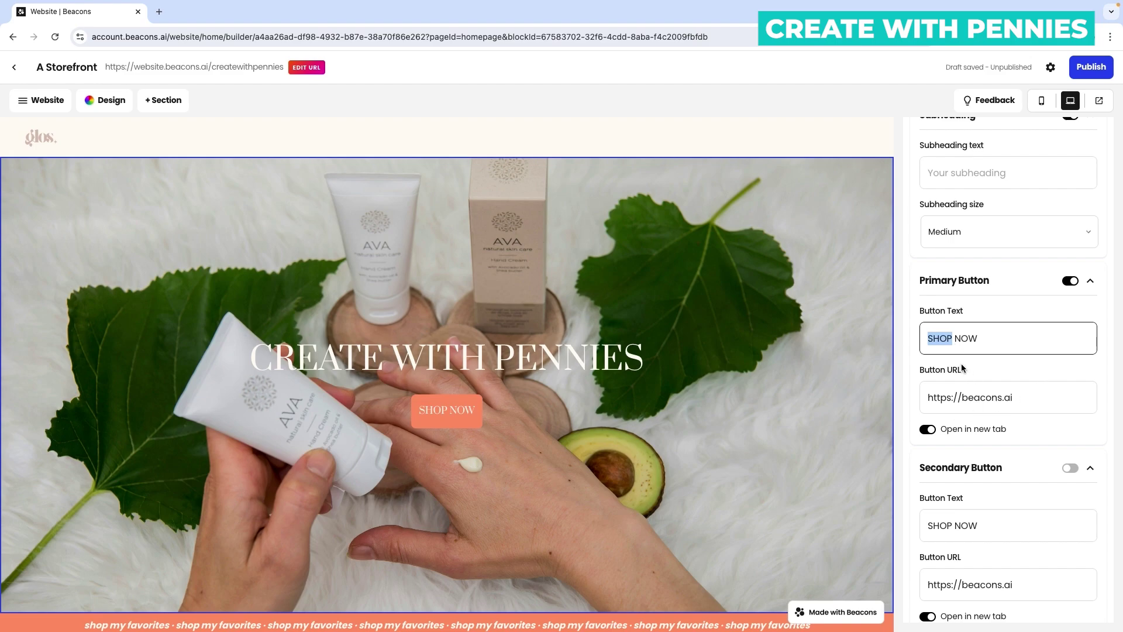
left_click(1019, 391)
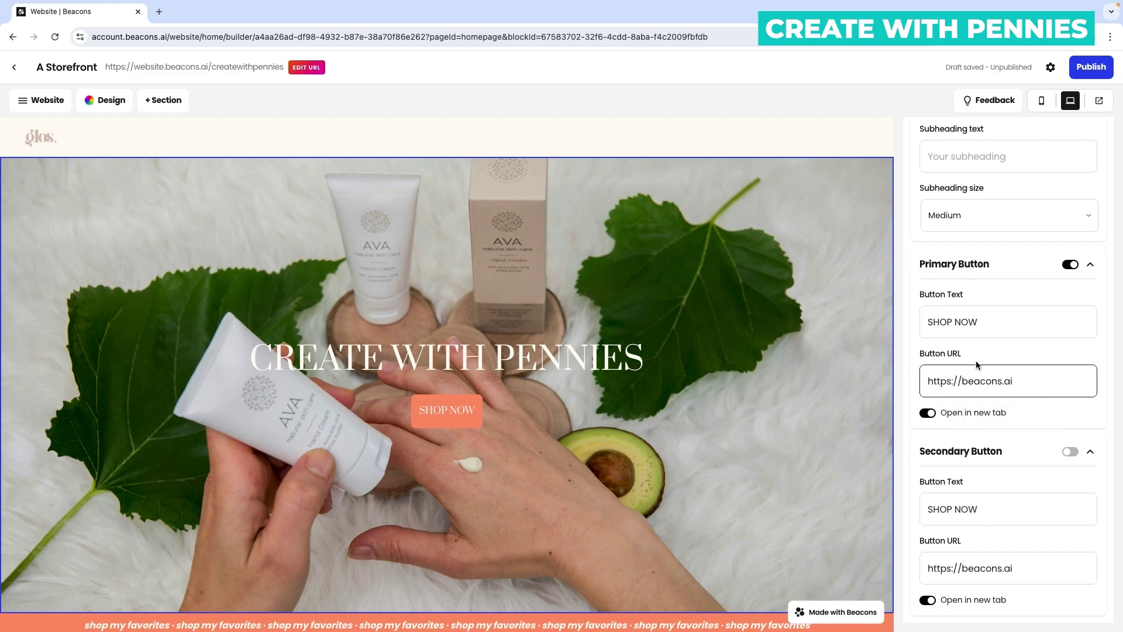
scroll(980, 374, "up", 6)
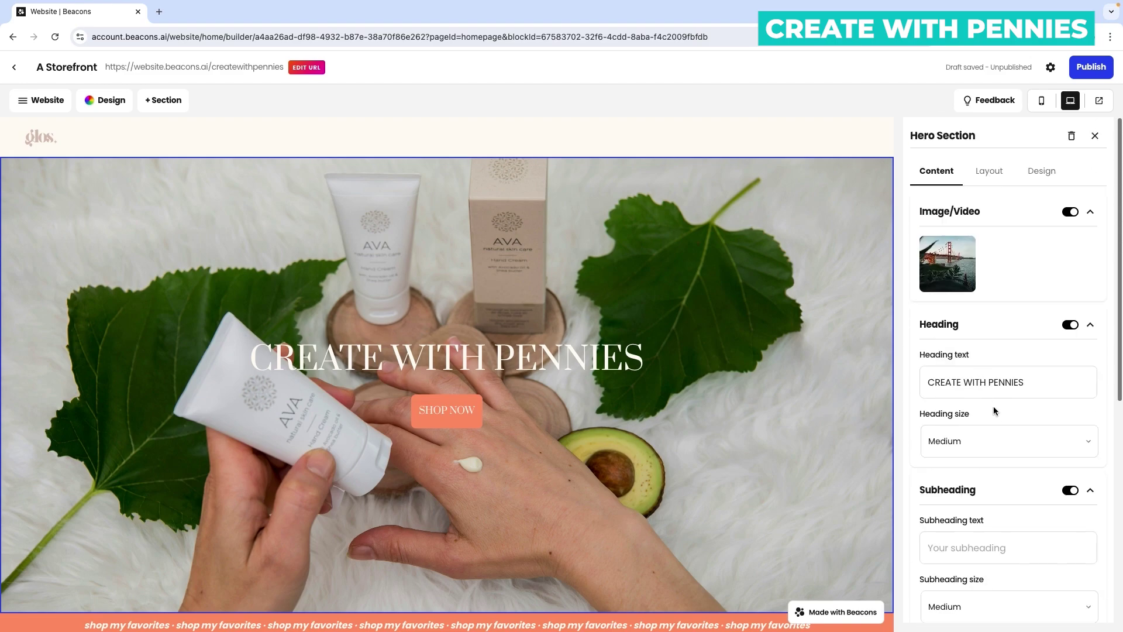
Compare hero section layouts and apply the one with the image to the left of the headline.
left_click(986, 177)
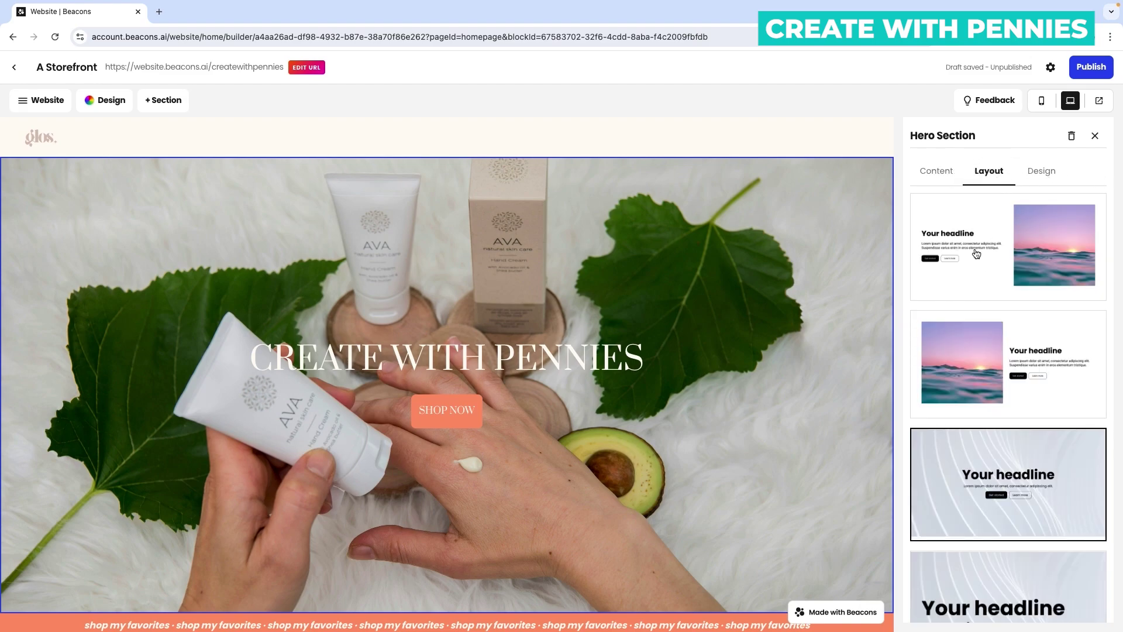
left_click(987, 288)
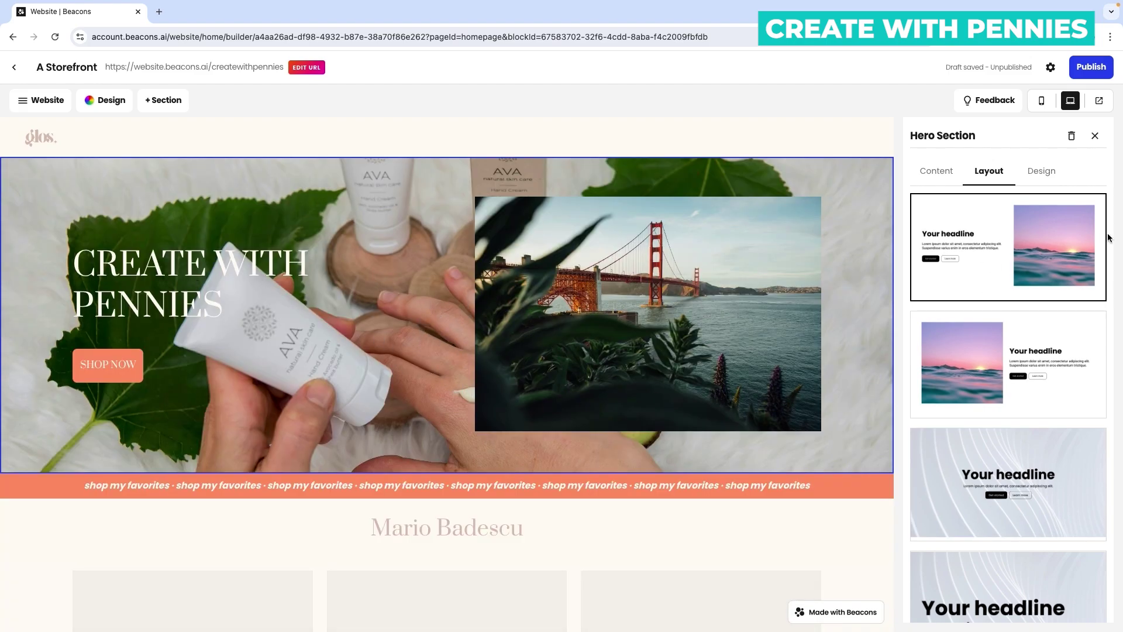
left_click(1015, 437)
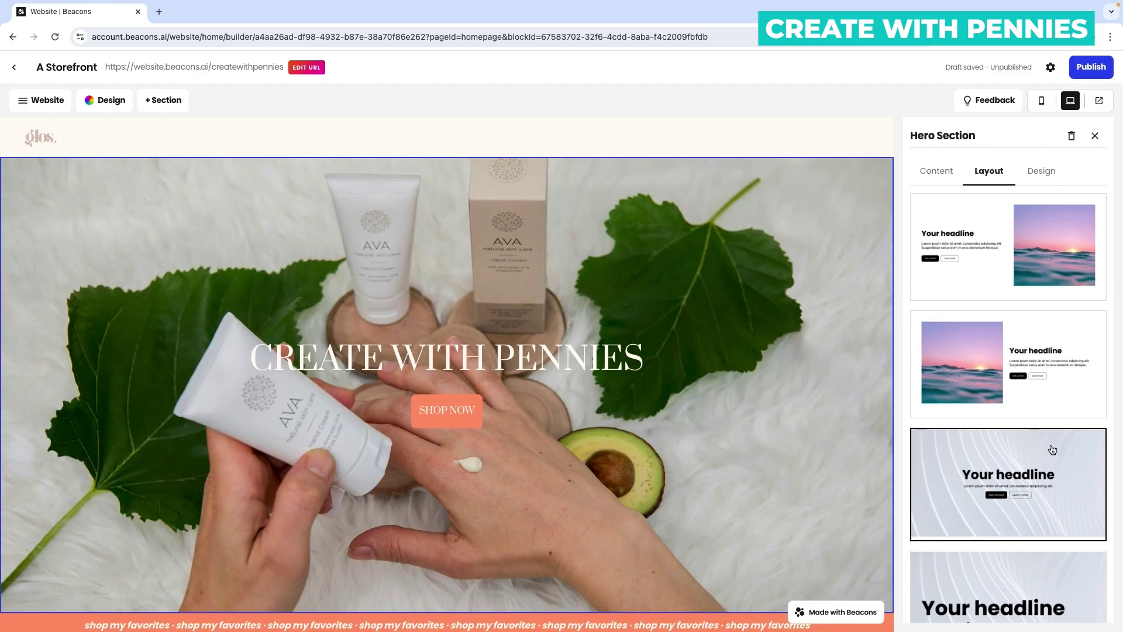
left_click(1042, 348)
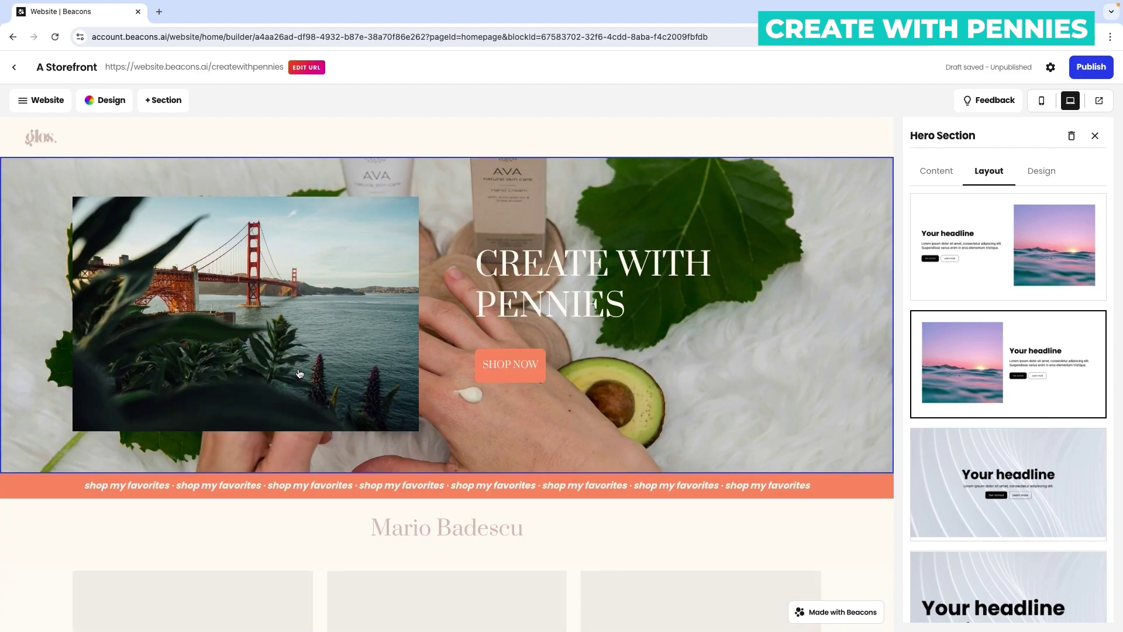
Try the remaining hero section layouts: centered and lower-left headlines over the background, and both versions with the headline above a large image.
left_click(1052, 502)
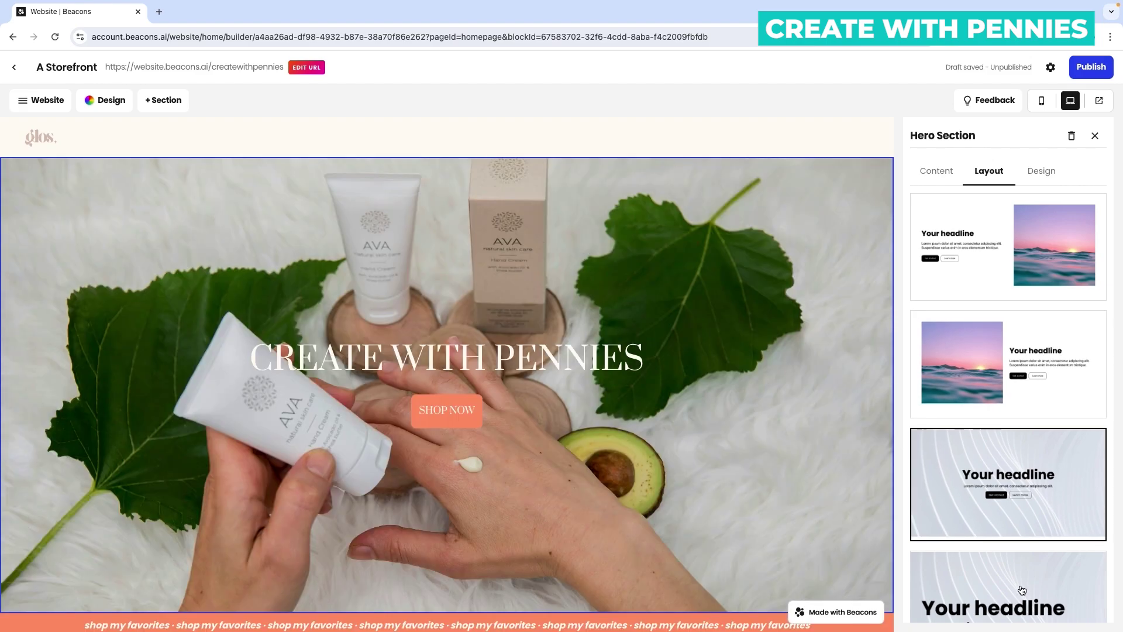
scroll(1024, 480, "down", 2)
left_click(1001, 468)
scroll(1001, 468, "down", 3)
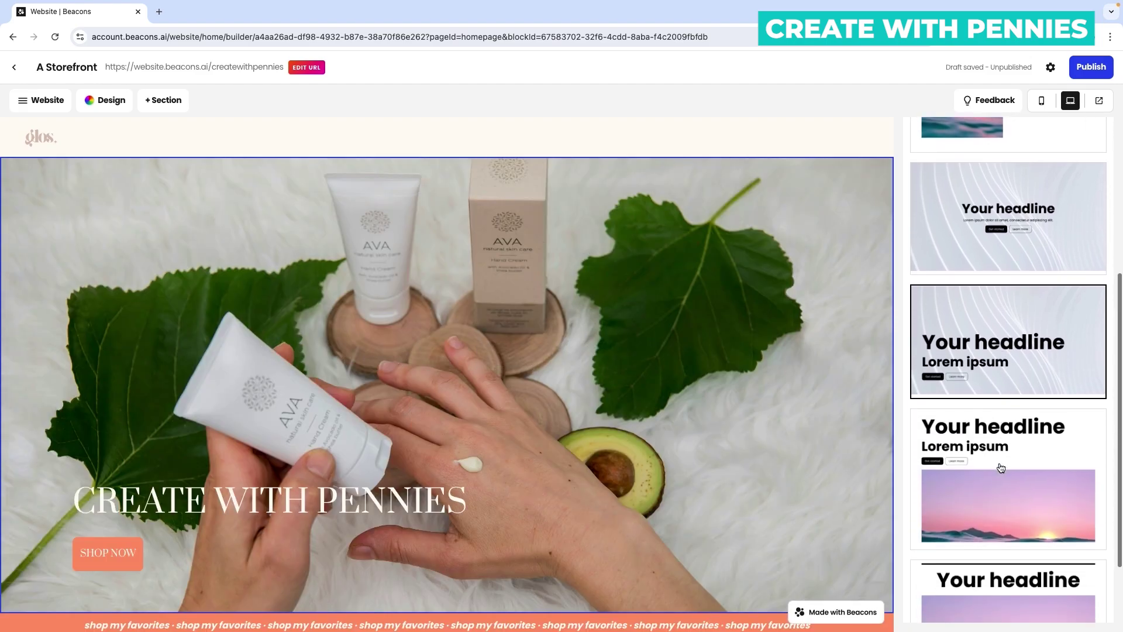
left_click(1011, 486)
scroll(1012, 486, "down", 2)
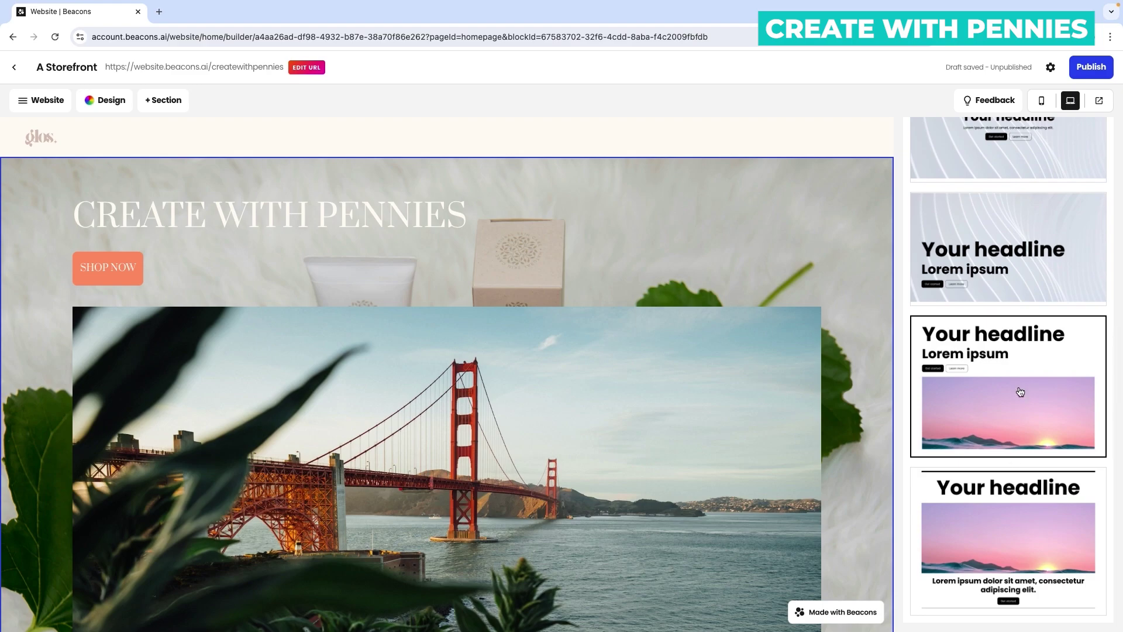
left_click(1020, 494)
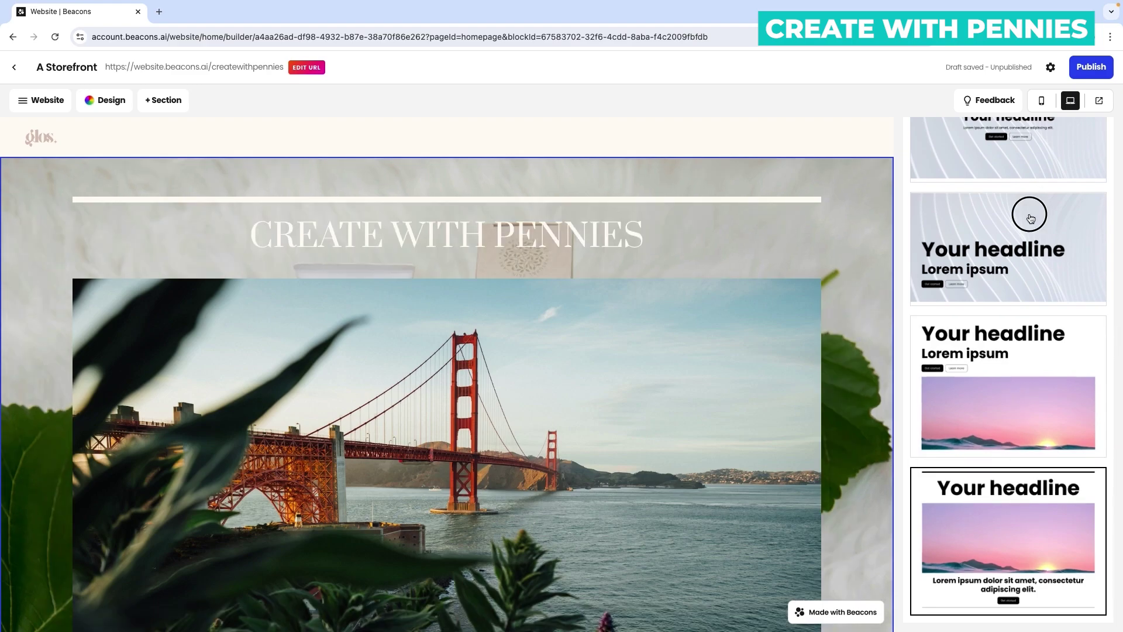
Compare the two background-image hero layouts again, apply the one with the headline at the lower left, and close the section settings.
left_click(1028, 213)
scroll(1023, 256, "up", 3)
left_click(1040, 288)
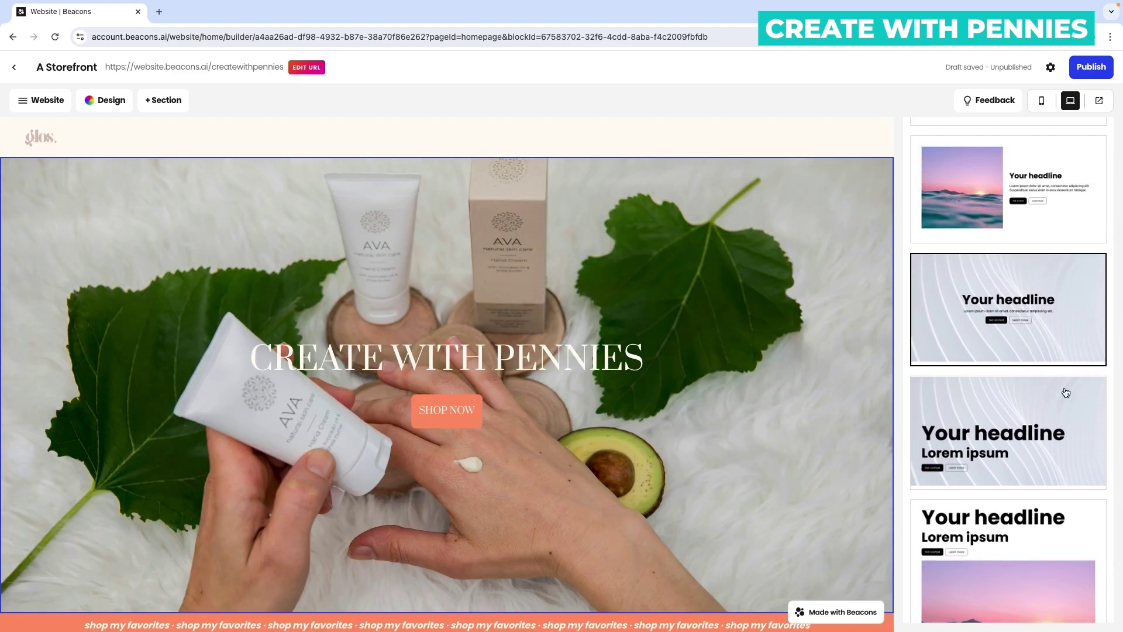
left_click(1051, 430)
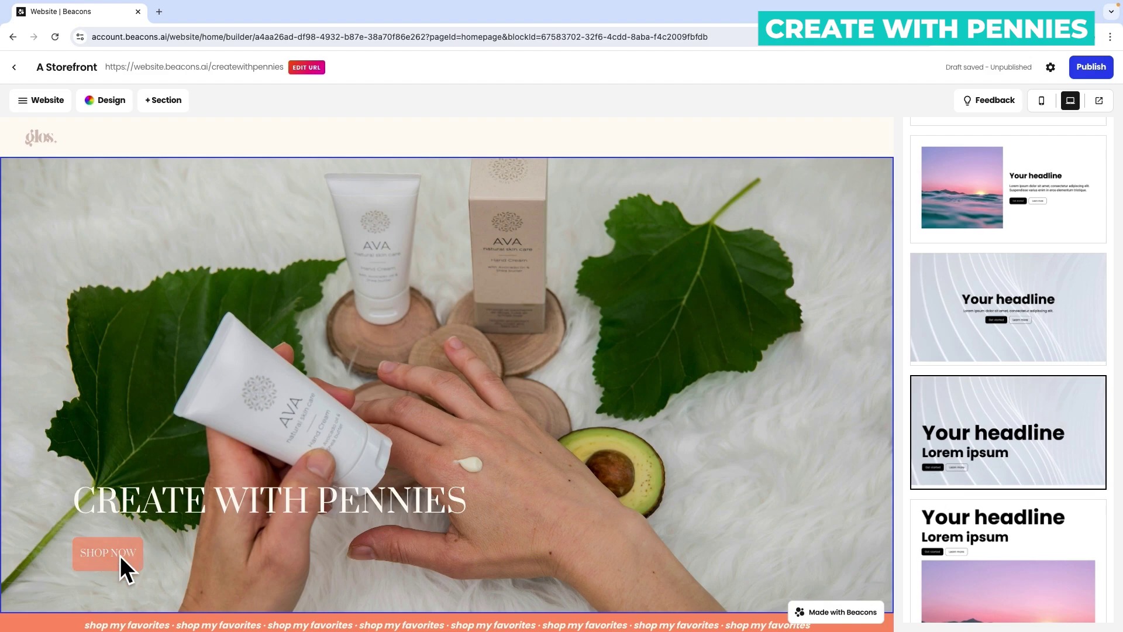
scroll(1029, 300, "up", 3)
scroll(1029, 300, "up", 1)
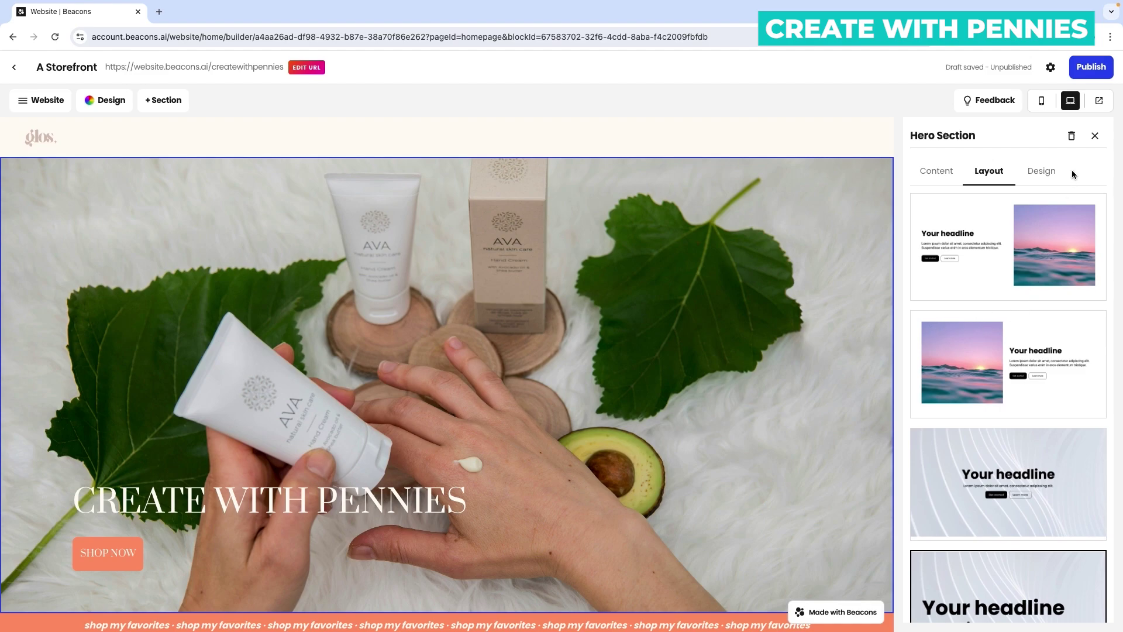
left_click(1097, 137)
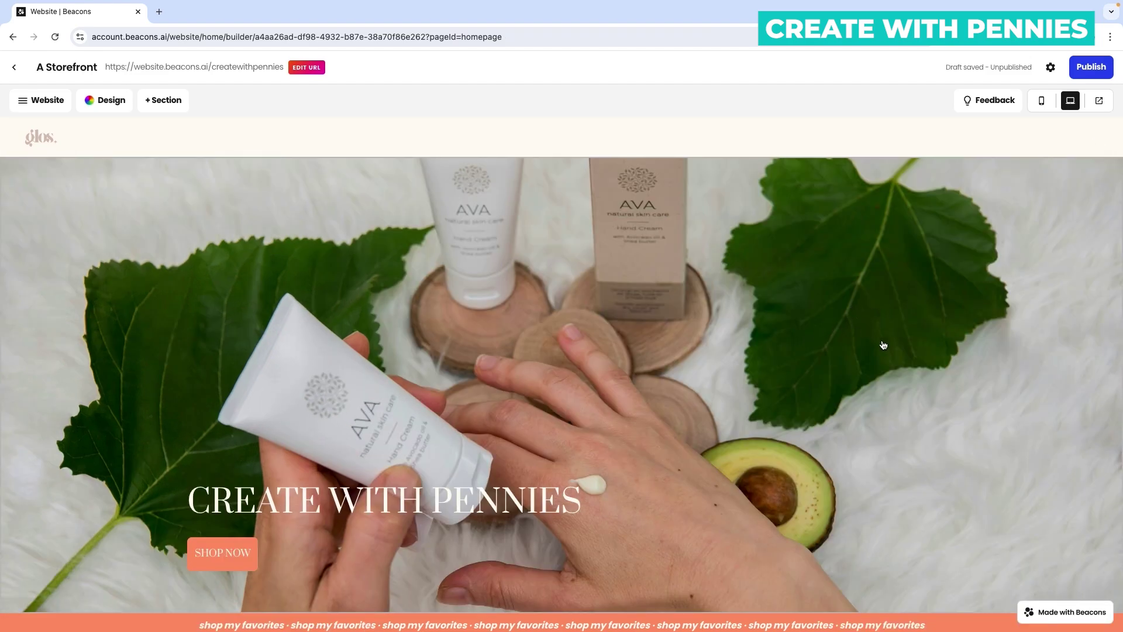
Remove the word "my" from the first phrase in the orange "shop my favorites" banner text.
scroll(889, 351, "down", 6)
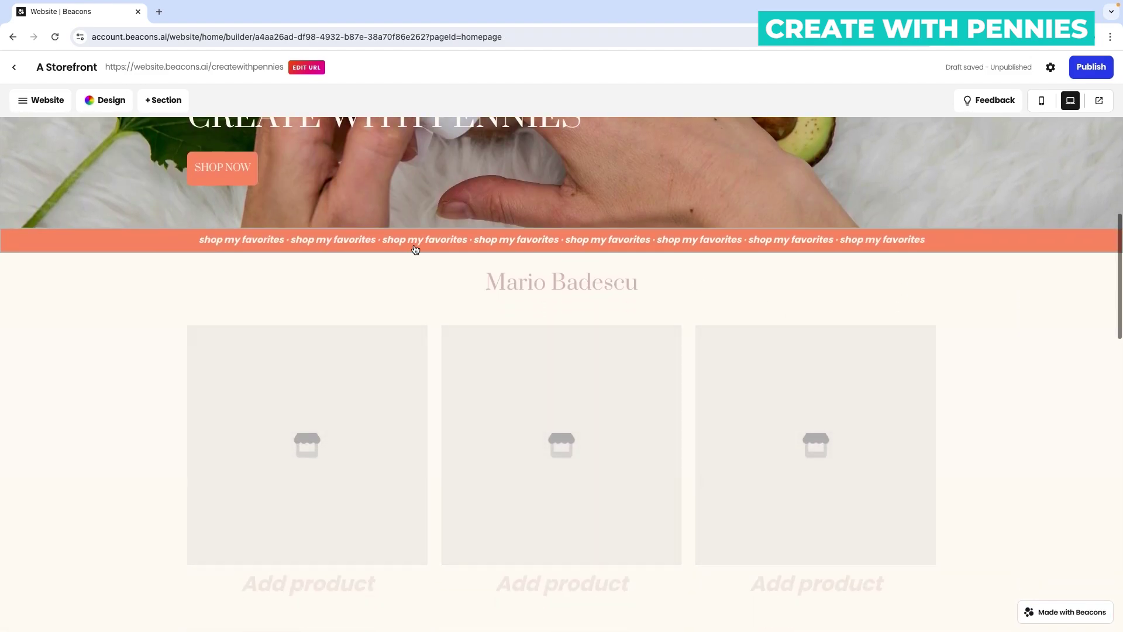
left_click(983, 244)
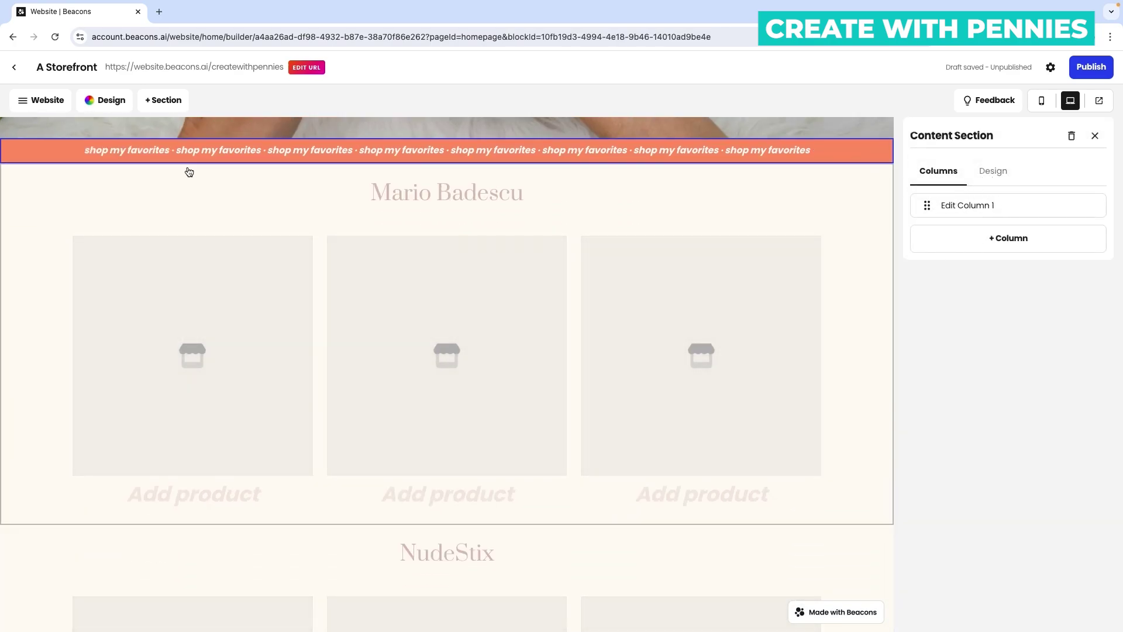
left_click(981, 206)
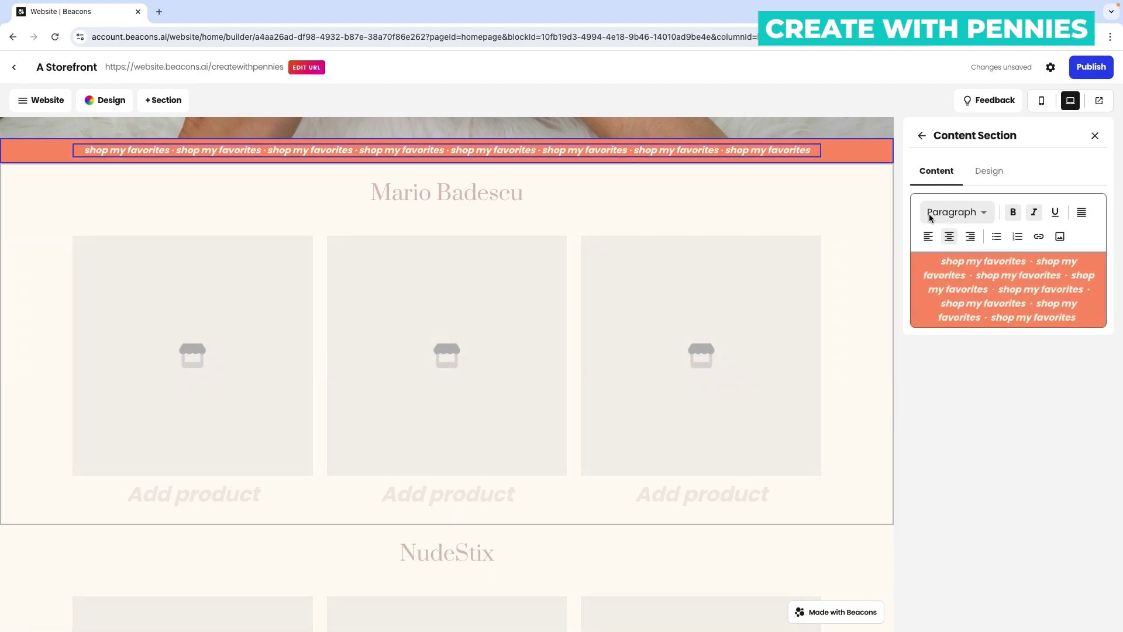
left_click(1021, 261)
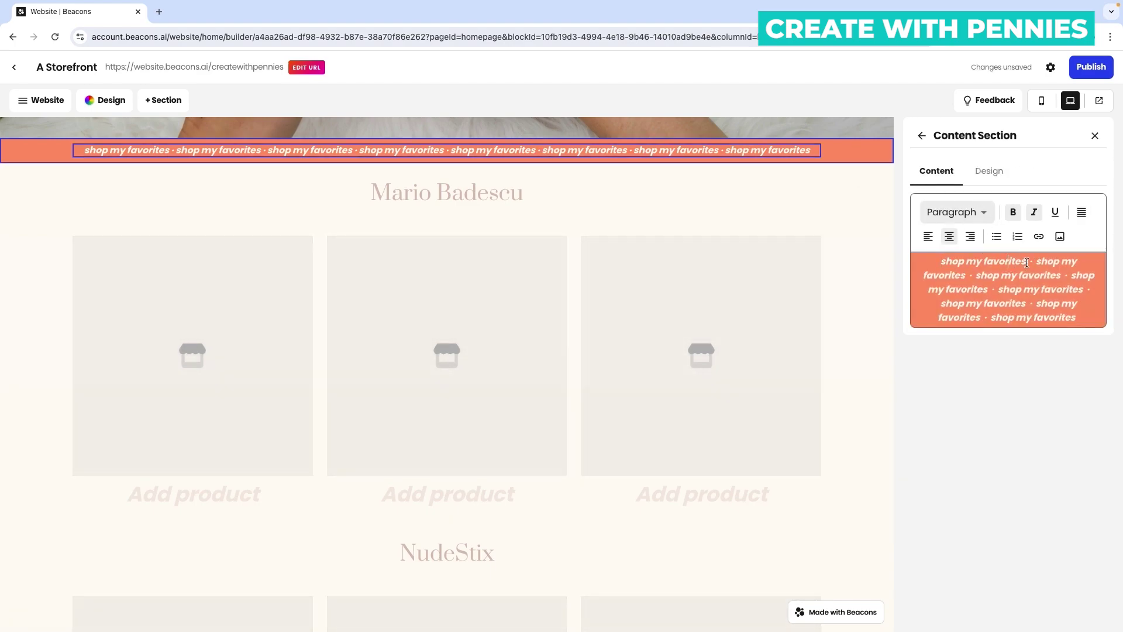
left_click(977, 261)
key("BackSpace")
key("BackSpace")
key("BackSpace")
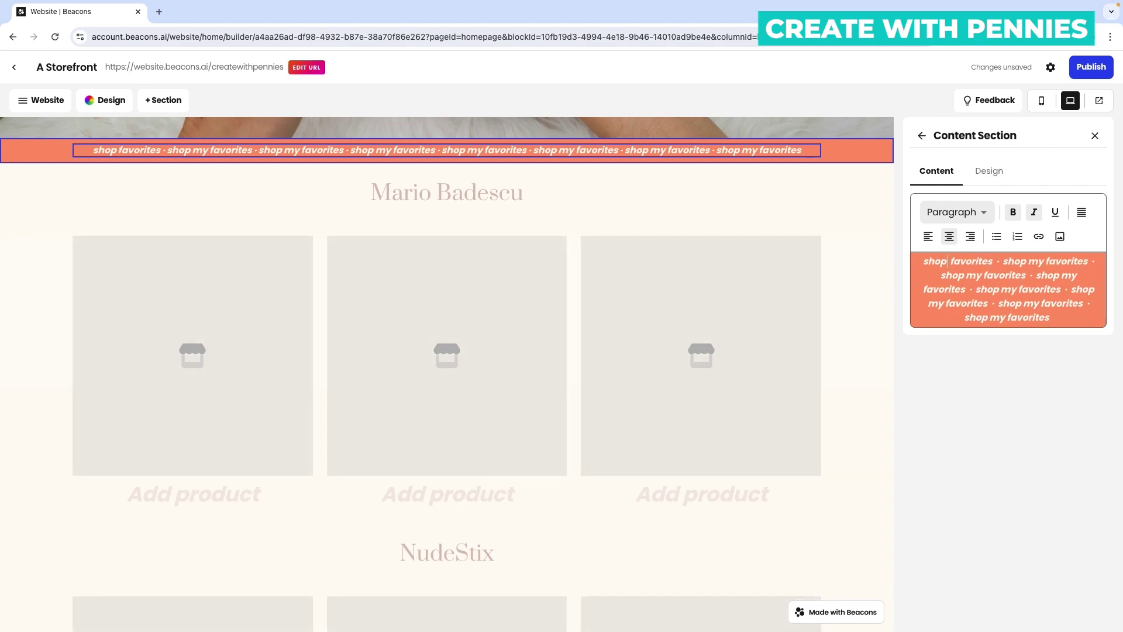
key("BackSpace")
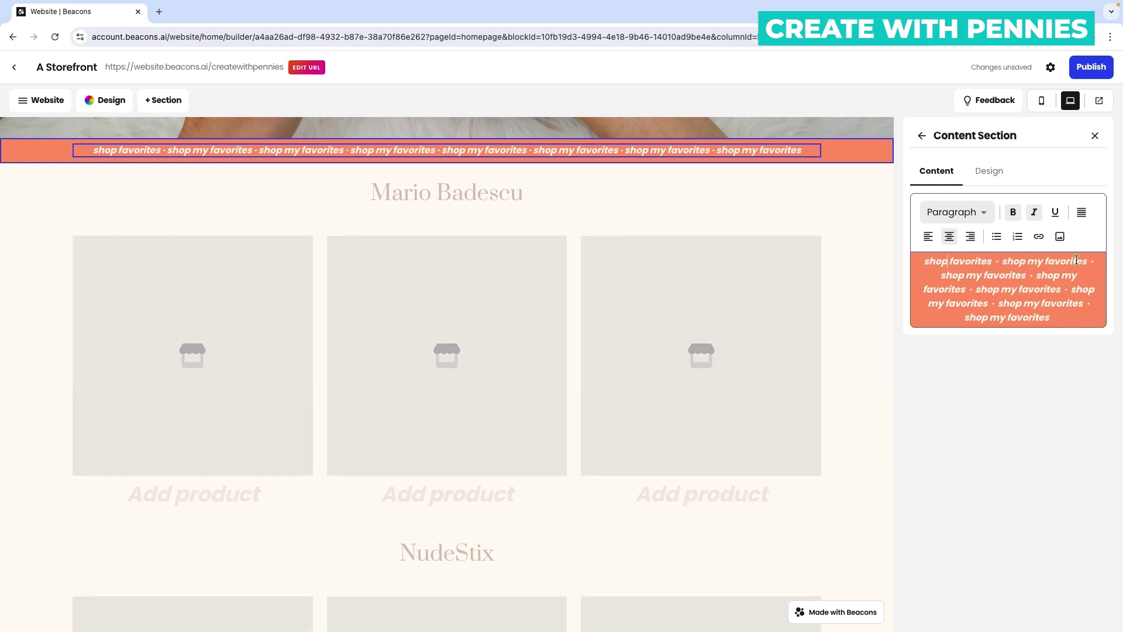
Delete three of the repeated "shop my favorites" phrases and the trailing separator from the banner text.
left_click_drag(1092, 261, 1002, 261)
key("BackSpace")
key("BackSpace")
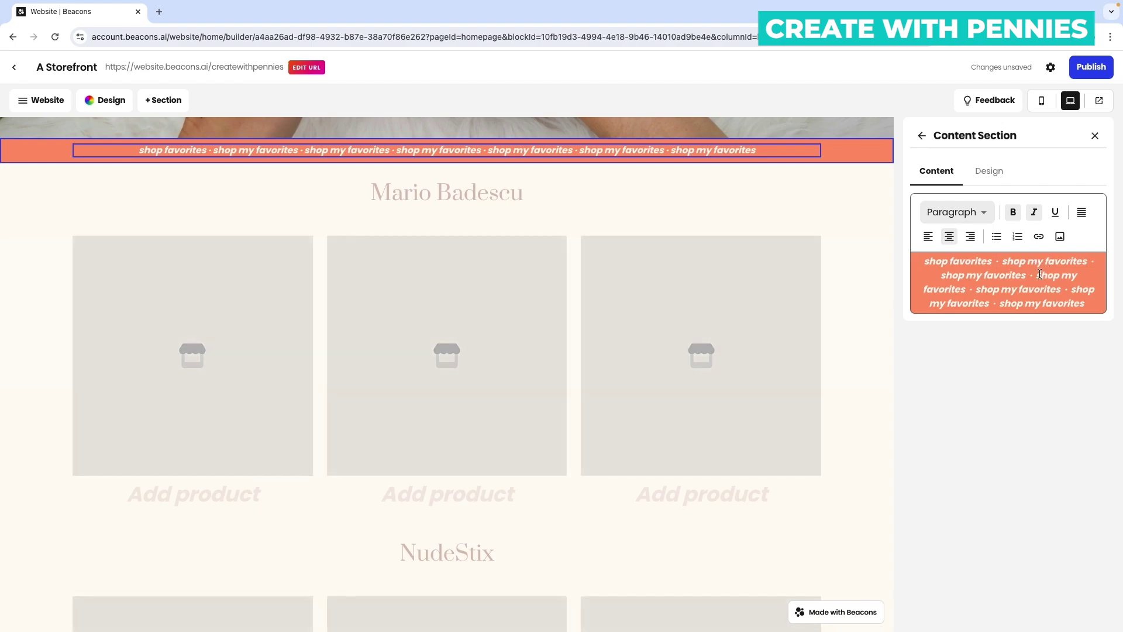
left_click_drag(1069, 287, 1088, 316)
key("BackSpace")
key("BackSpace")
key("BackSpace")
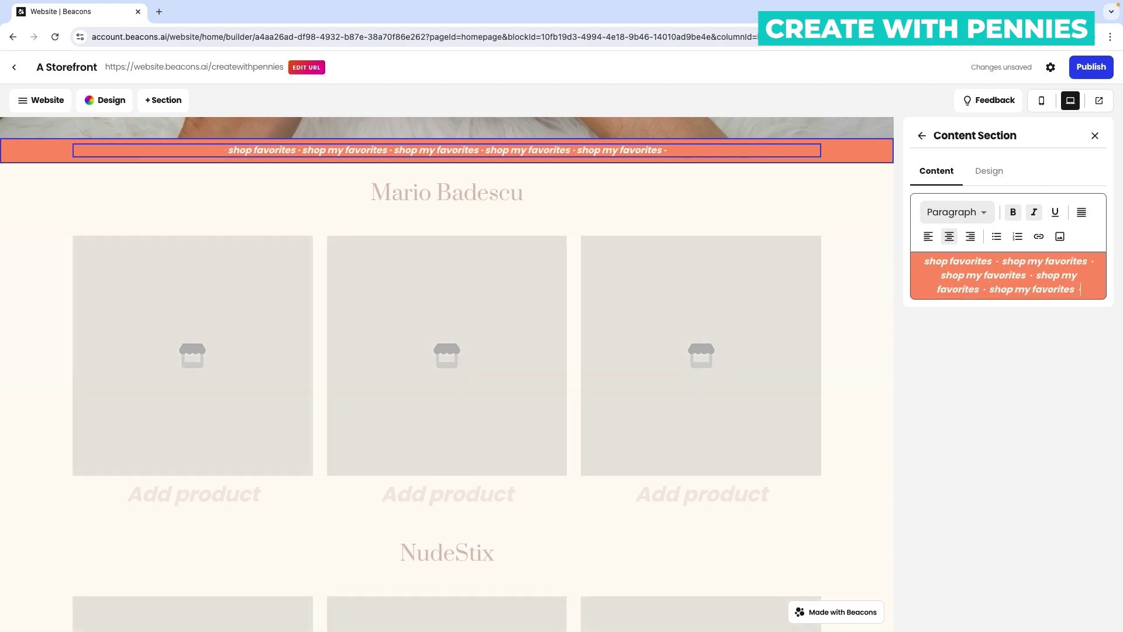
key("BackSpace")
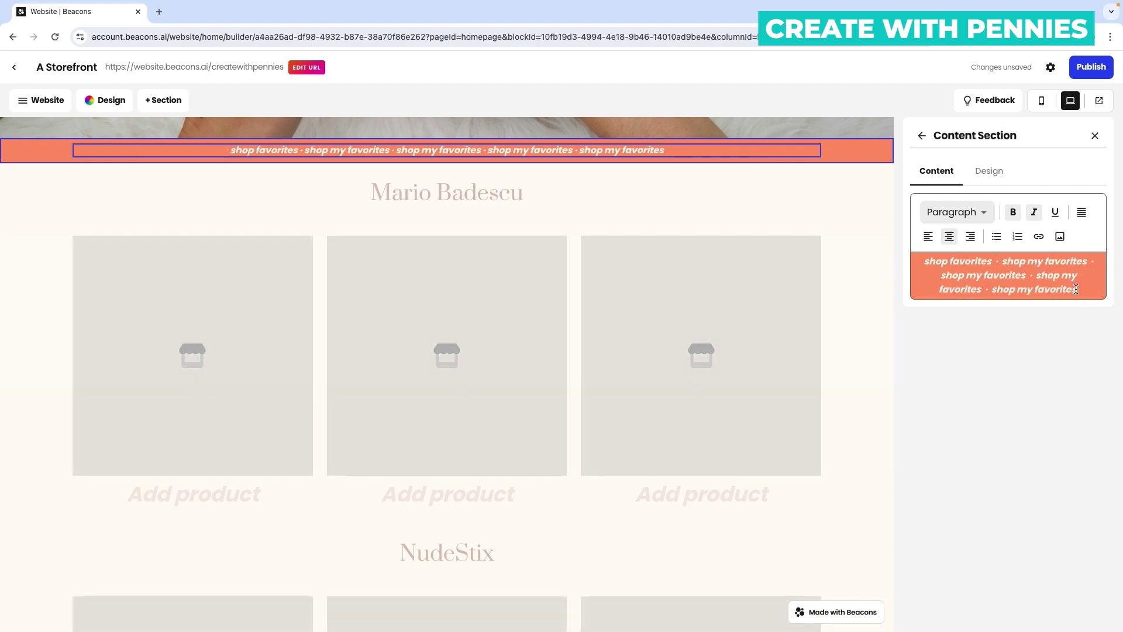
left_click_drag(1076, 289, 993, 290)
left_click(1038, 236)
left_click(546, 347)
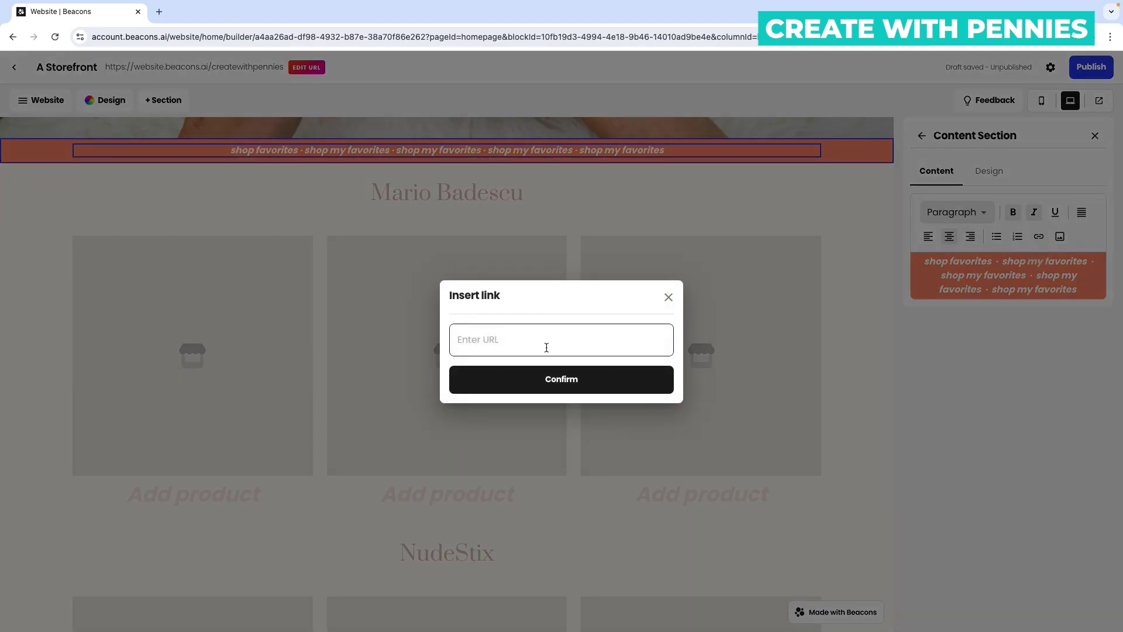
type("http://google.com")
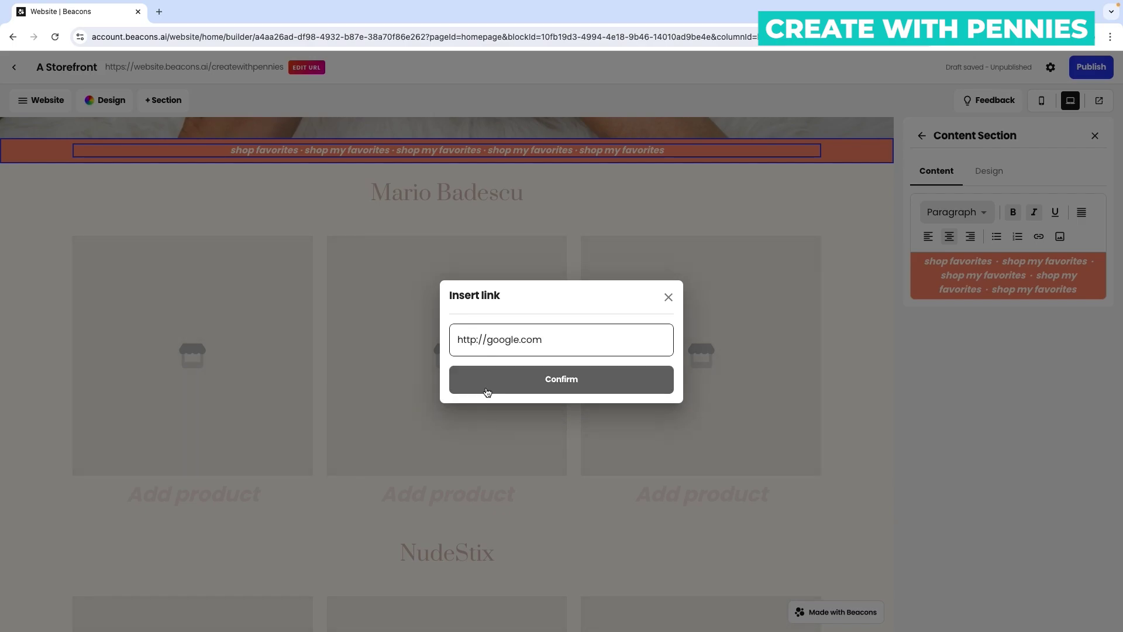
left_click(614, 384)
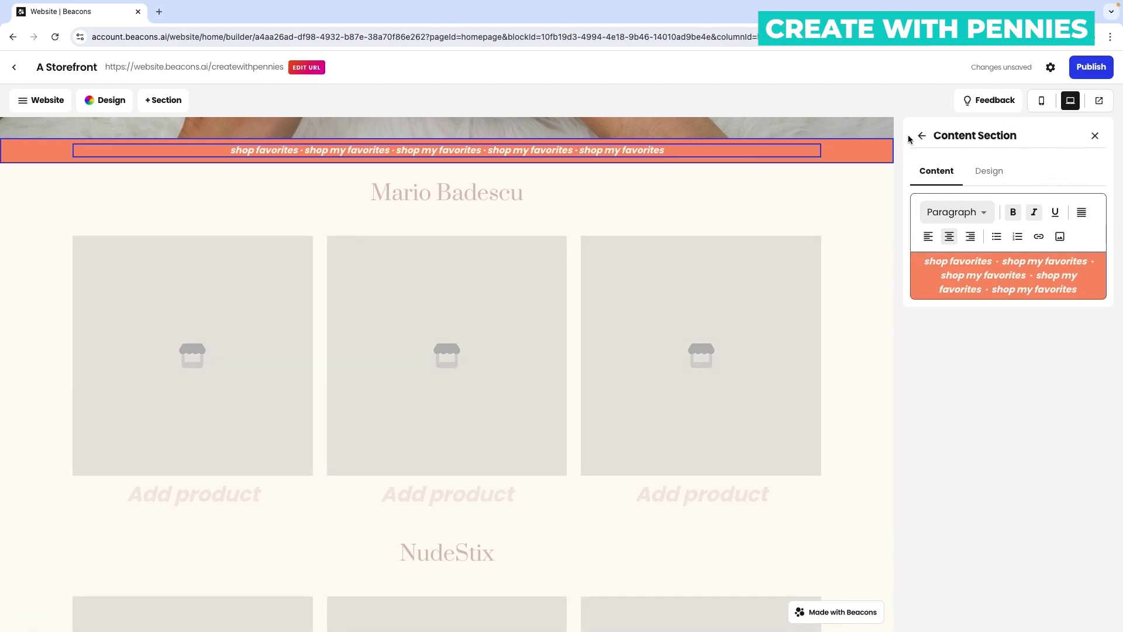
left_click(1095, 136)
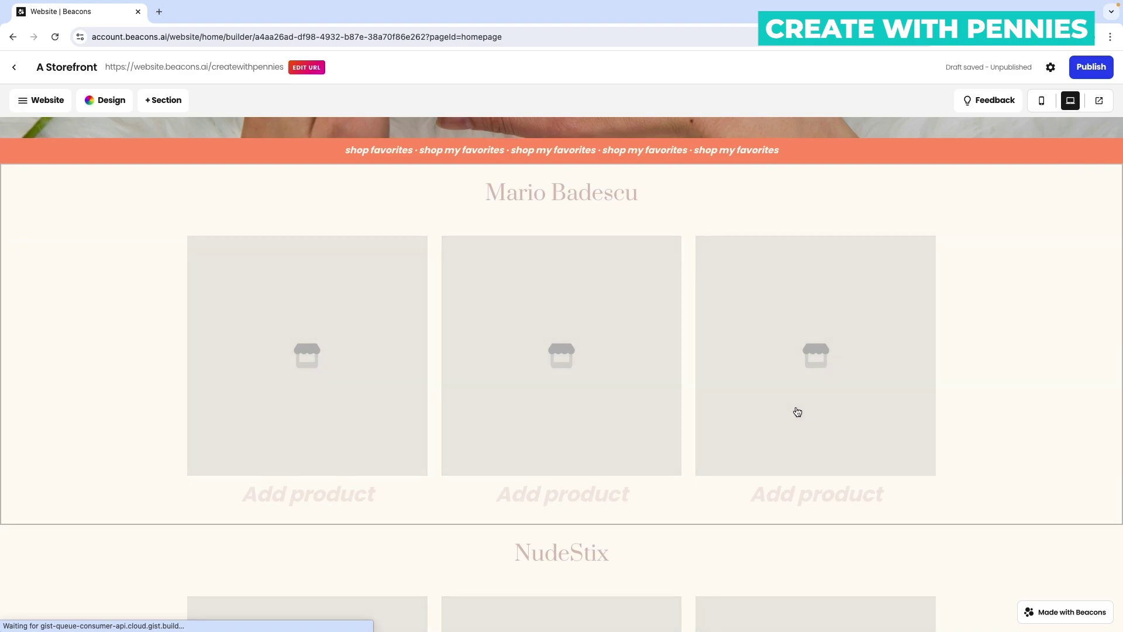
Change the "Mario Badescu" store section's heading text to "New Products" and set its heading size to Medium.
scroll(548, 381, "down", 1)
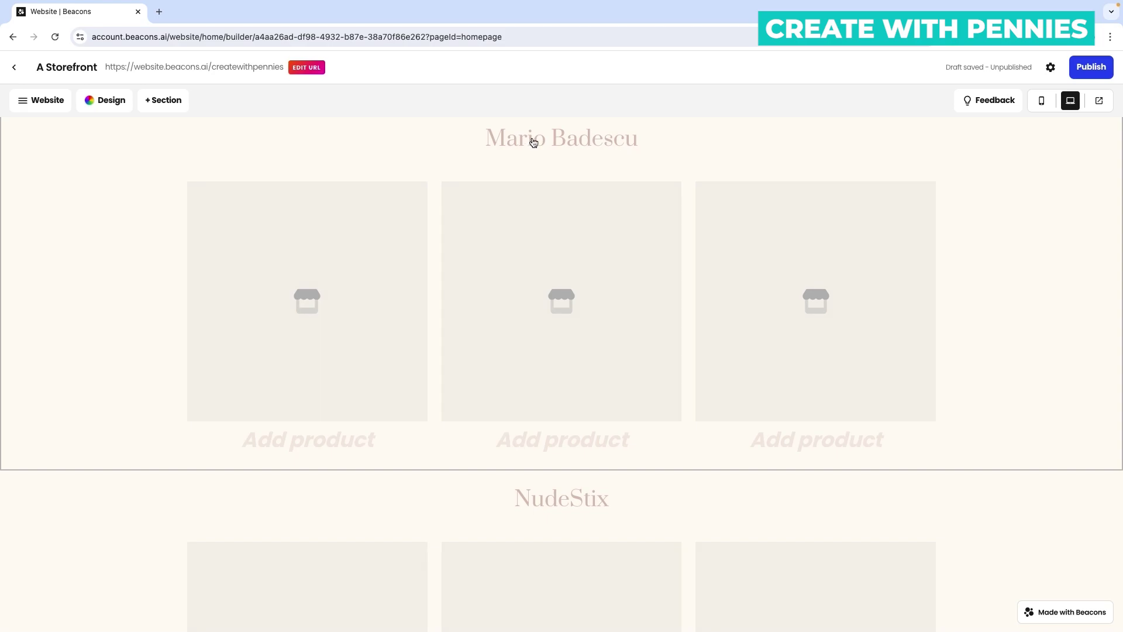
scroll(675, 175, "up", 1)
left_click(675, 176)
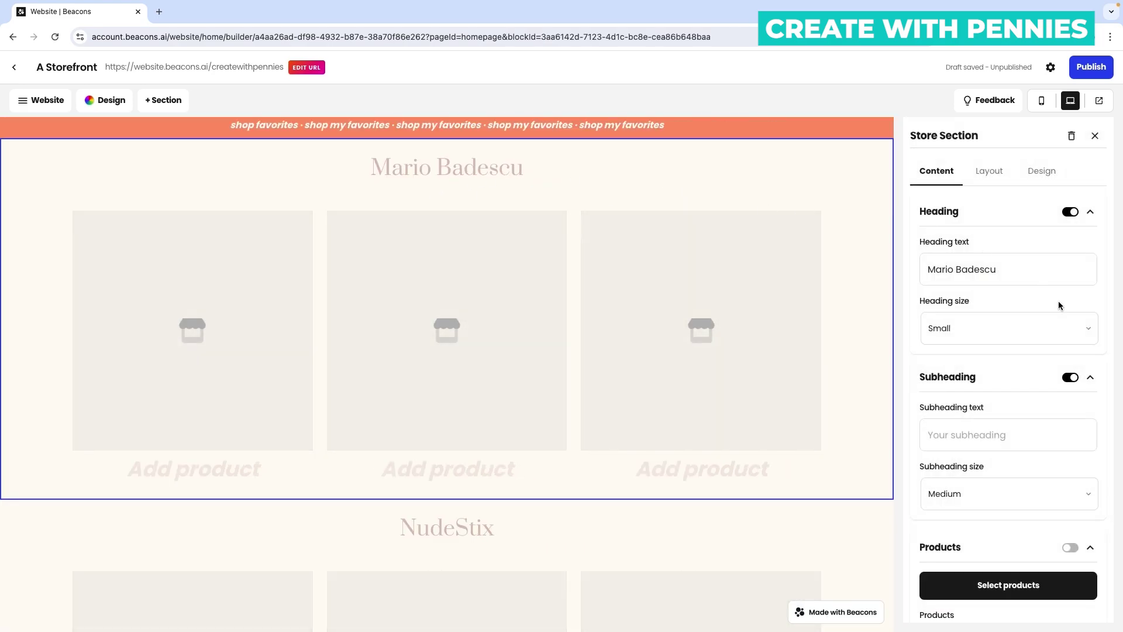
triple_click(1008, 271)
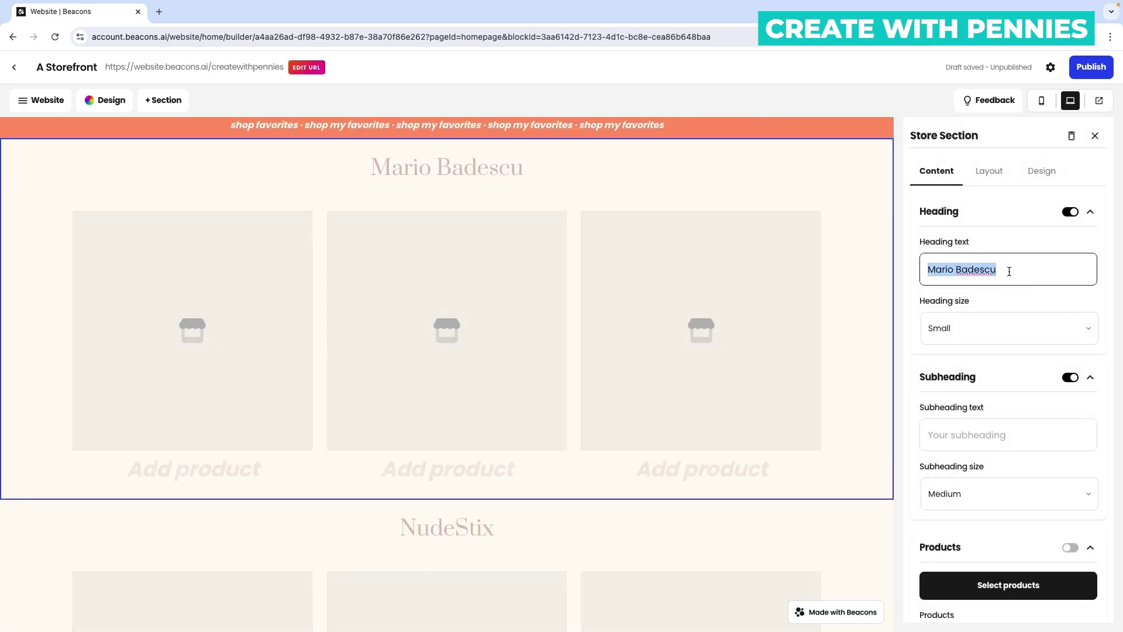
key("BackSpace")
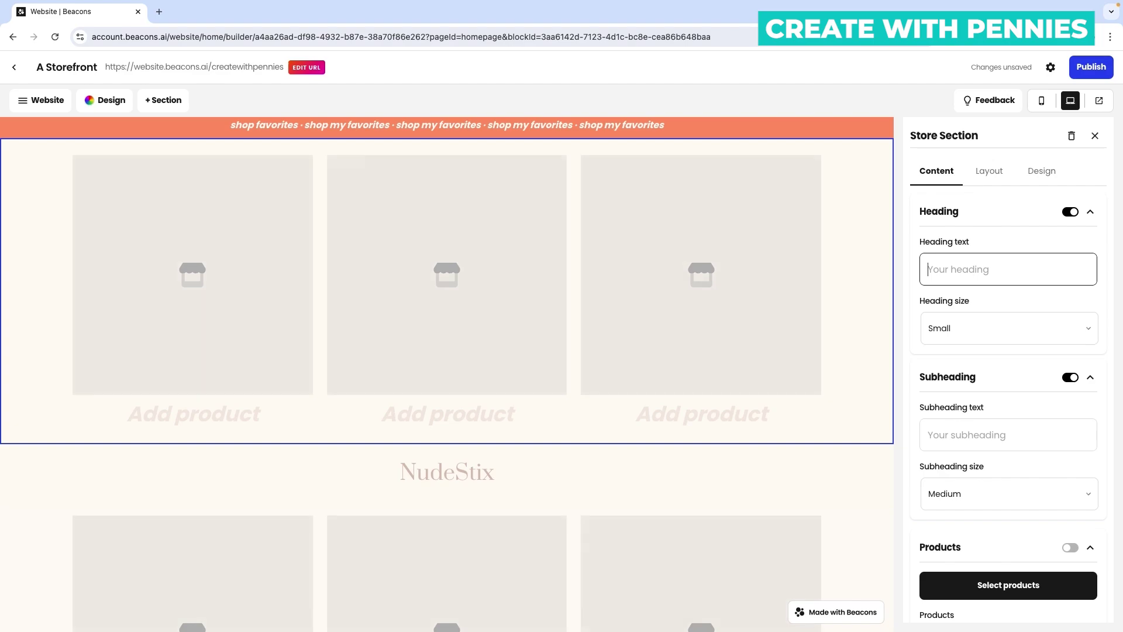
type("New Product")
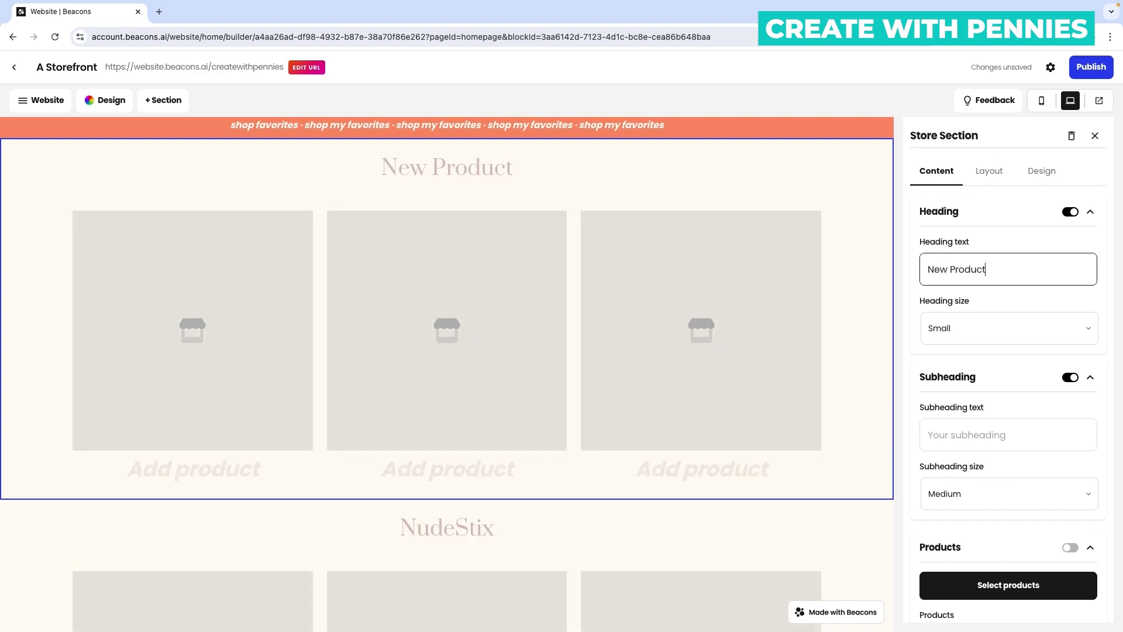
type("s")
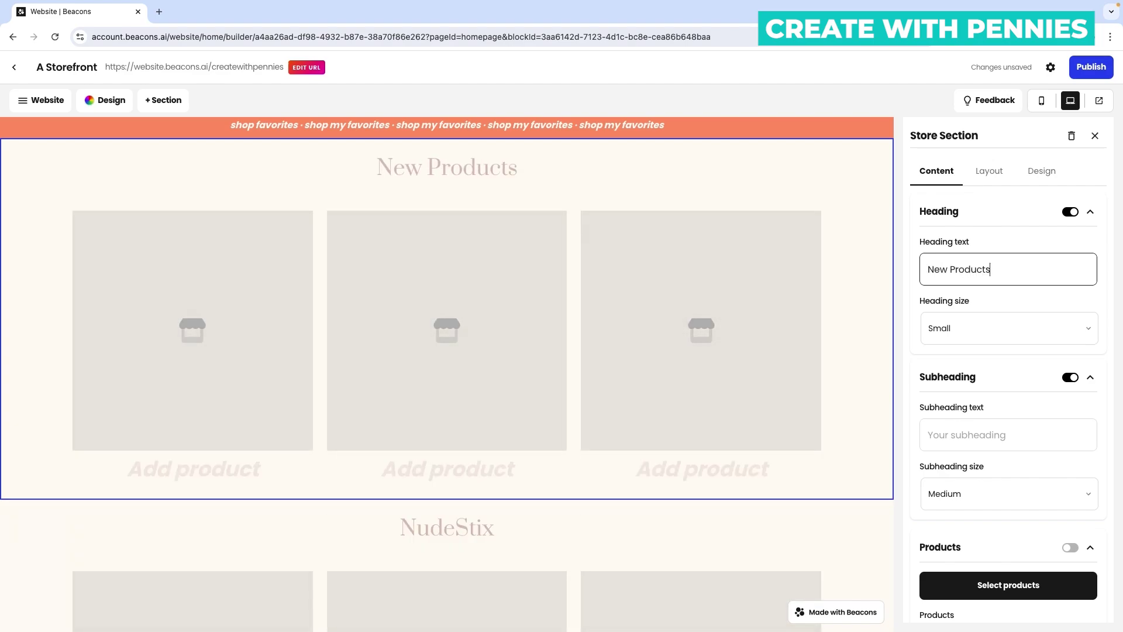
left_click(1035, 333)
left_click(976, 399)
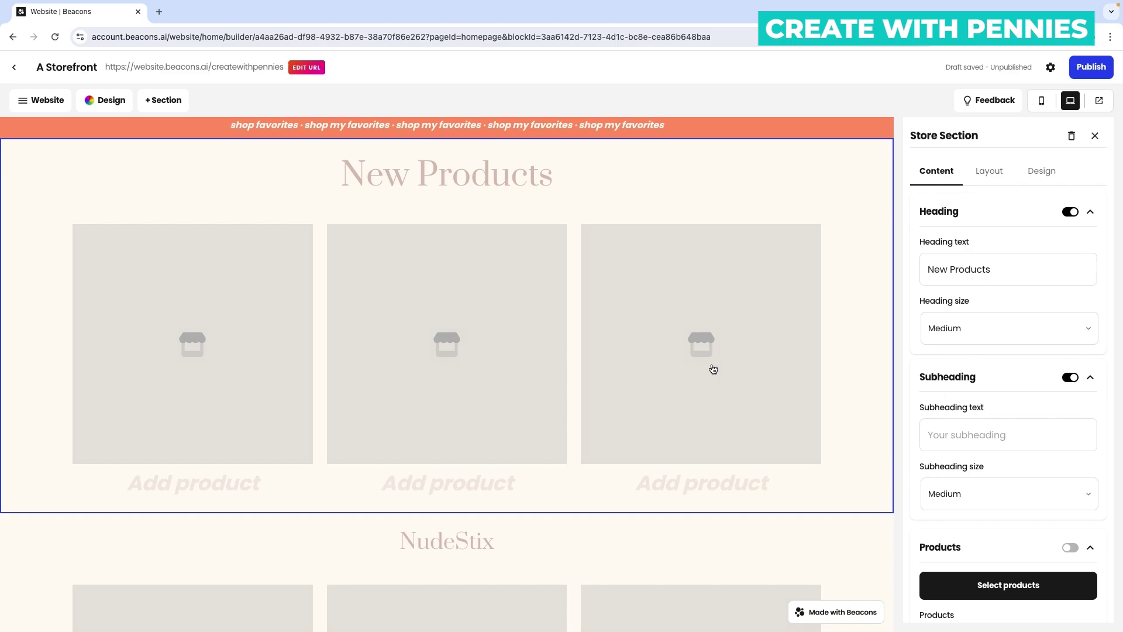
Add the Digital Product Starter Kit to the New Products store section.
scroll(1000, 499, "down", 2)
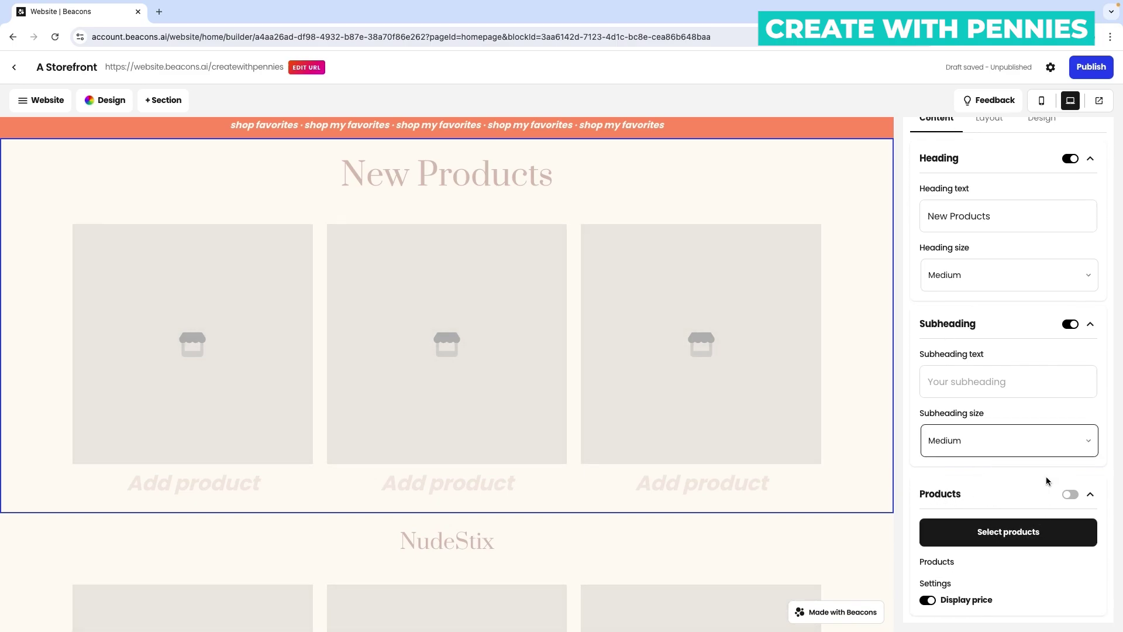
left_click(1015, 535)
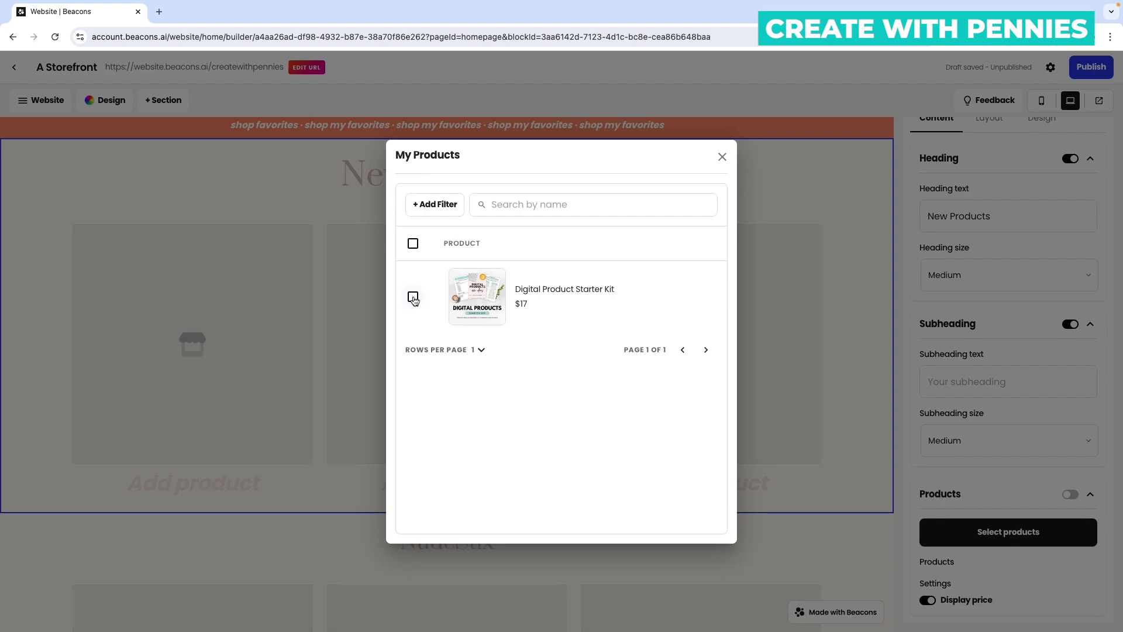
left_click(413, 297)
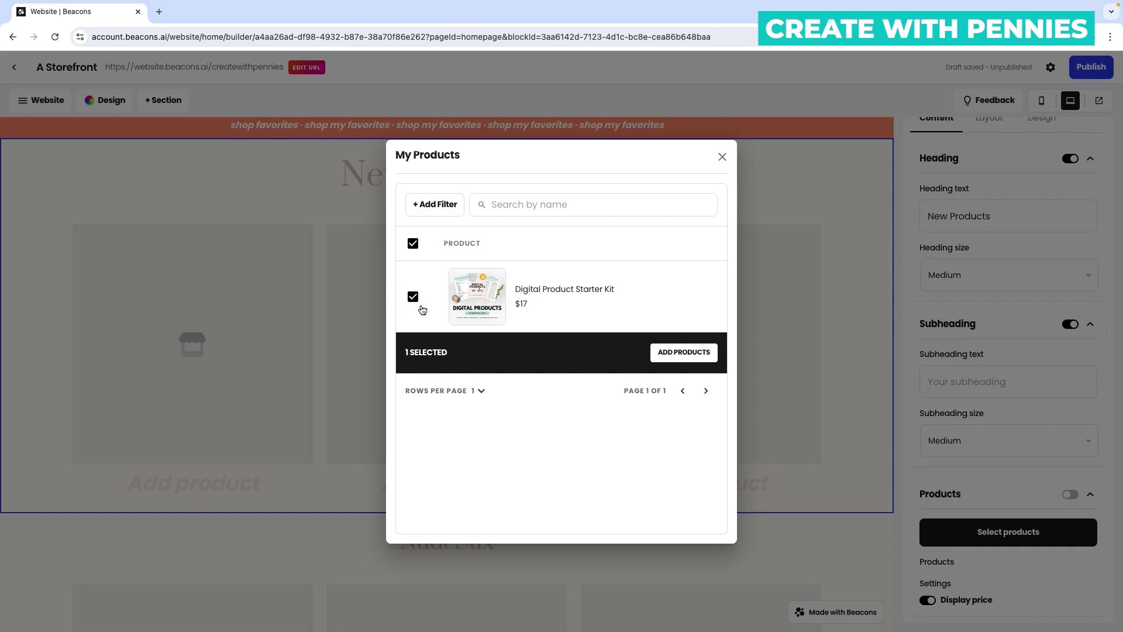
left_click(684, 351)
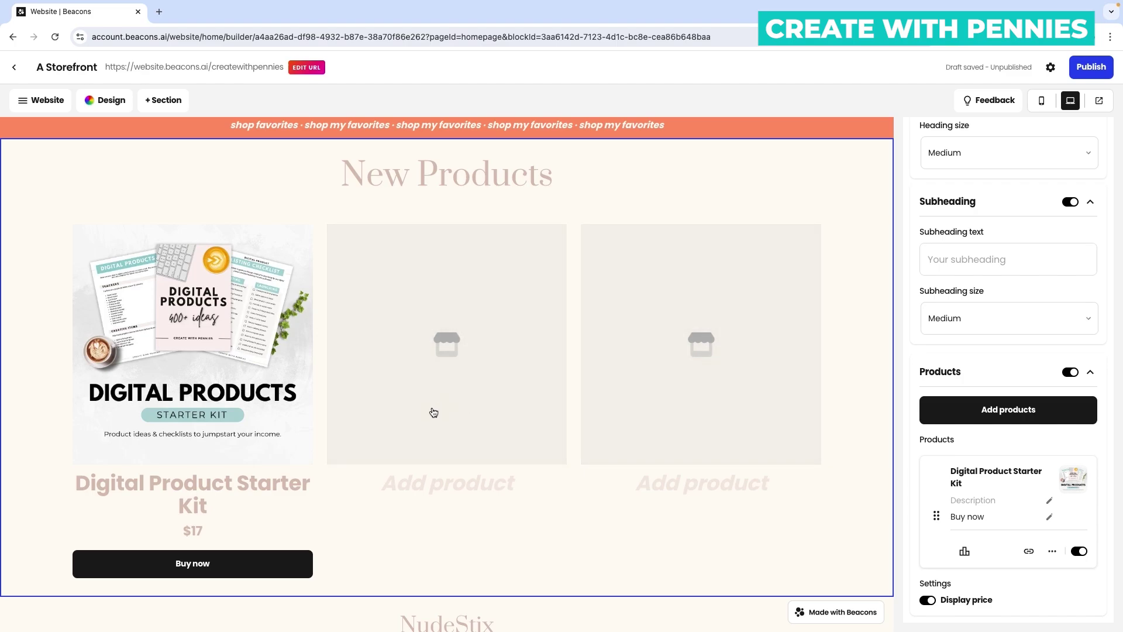
Look over the New Products section and check the product list for further items, closing it without adding any.
scroll(521, 426, "down", 2)
scroll(521, 427, "up", 1)
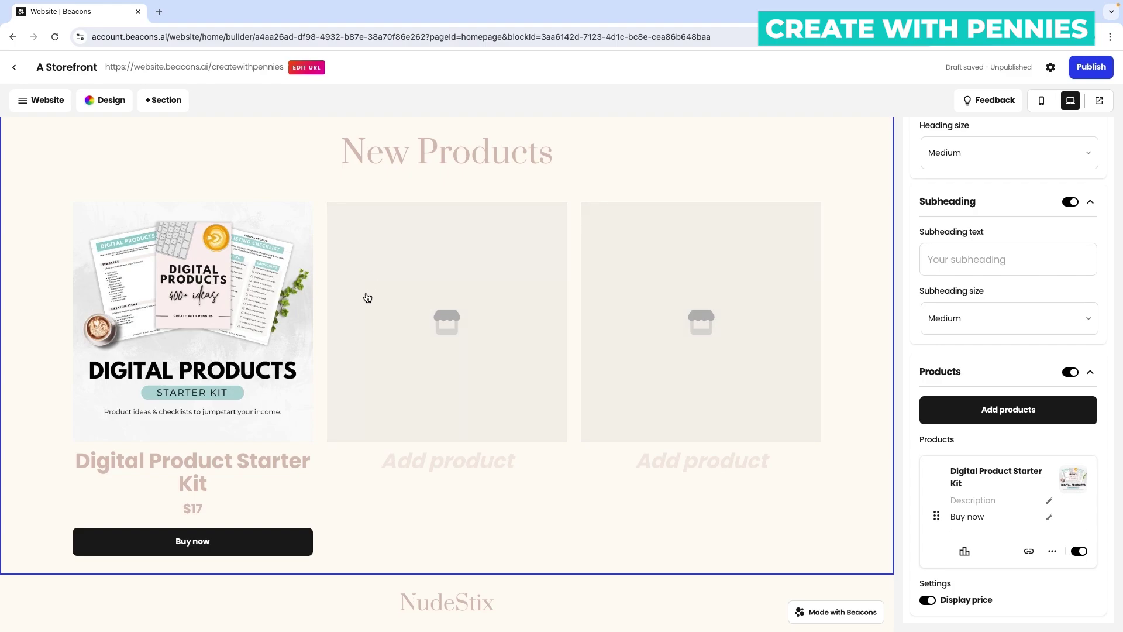
left_click(1024, 410)
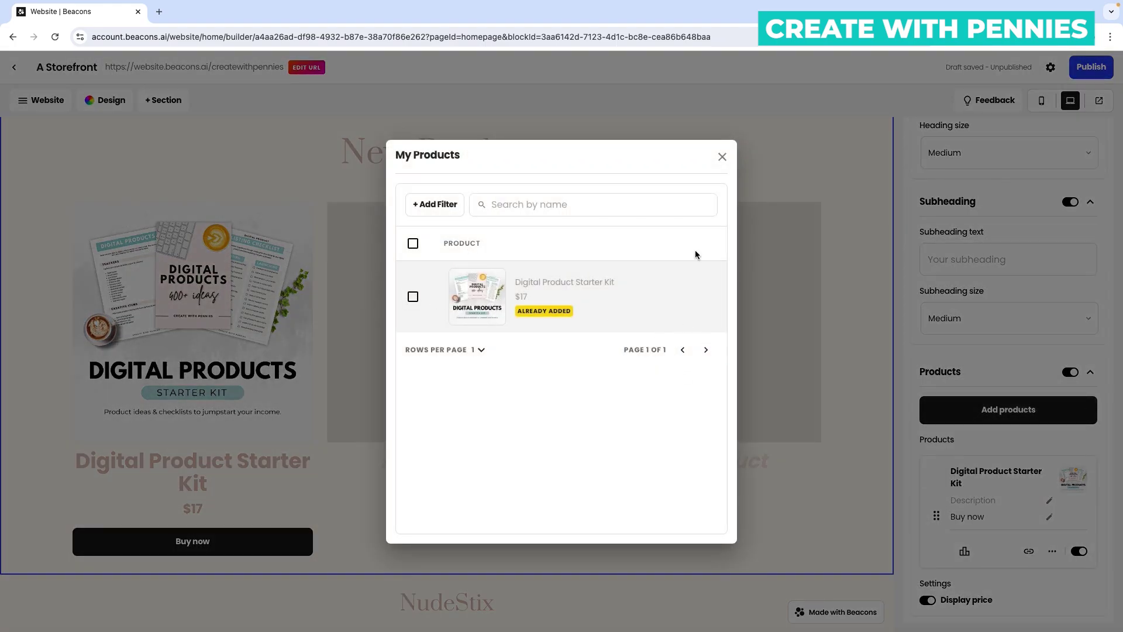
left_click(722, 159)
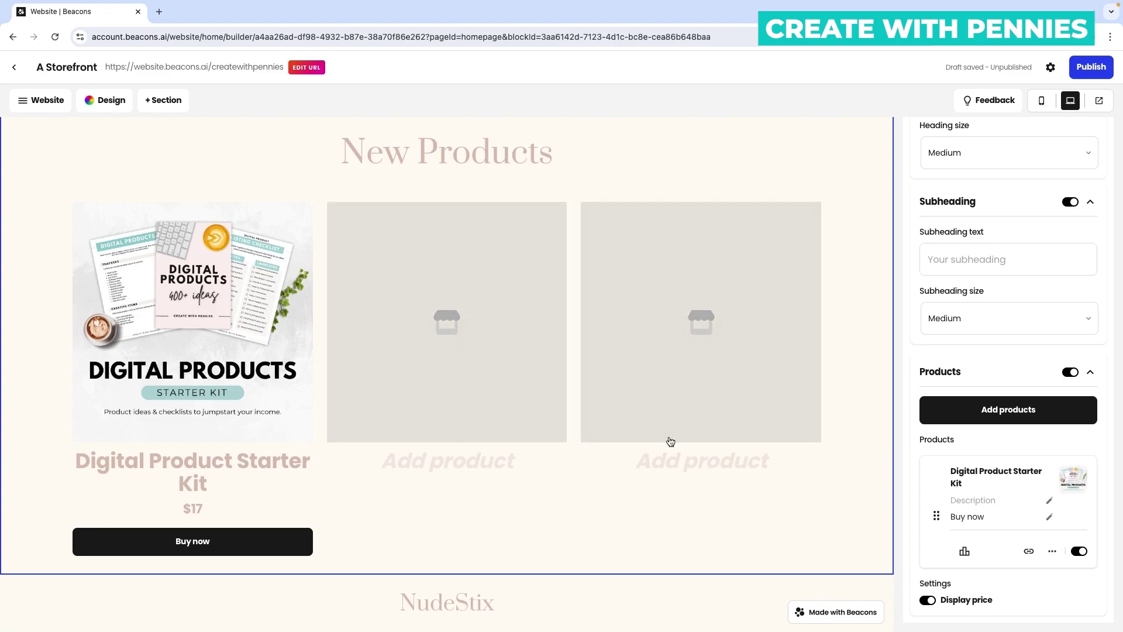
Delete the "NudeStix" store section below the New Products section and confirm its removal.
scroll(726, 454, "down", 5)
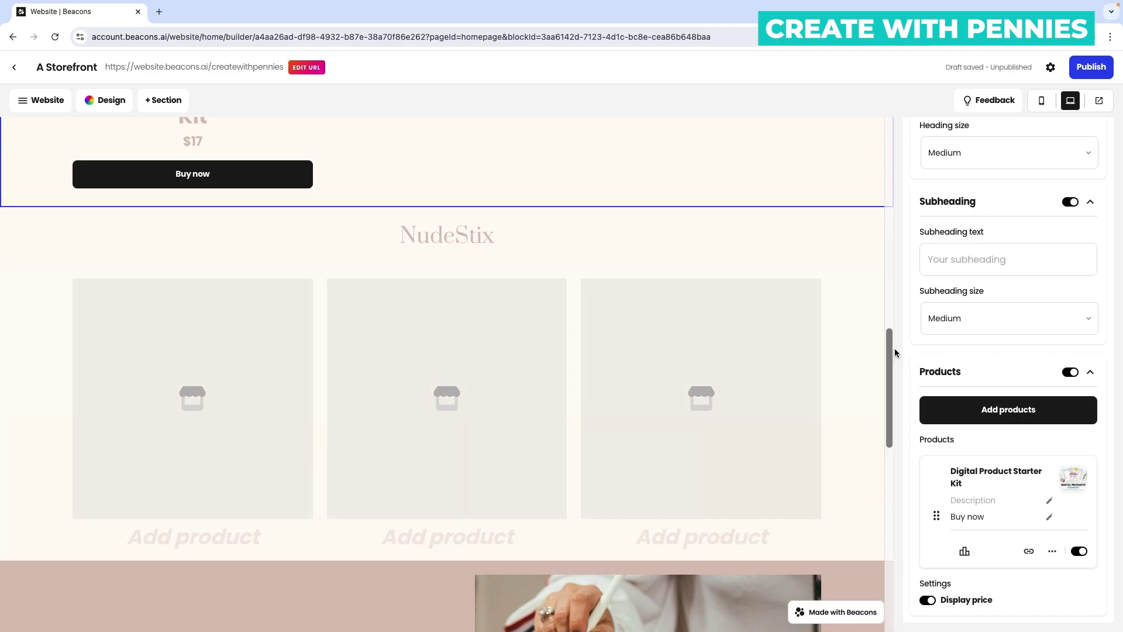
left_click(858, 351)
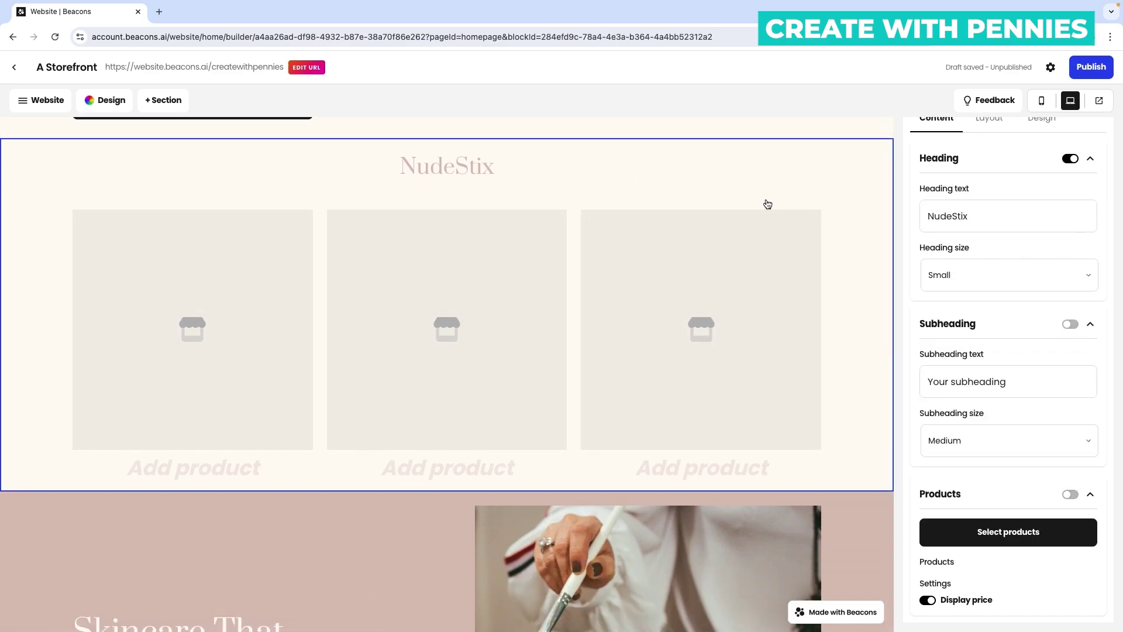
scroll(851, 234, "up", 10)
scroll(849, 237, "down", 9)
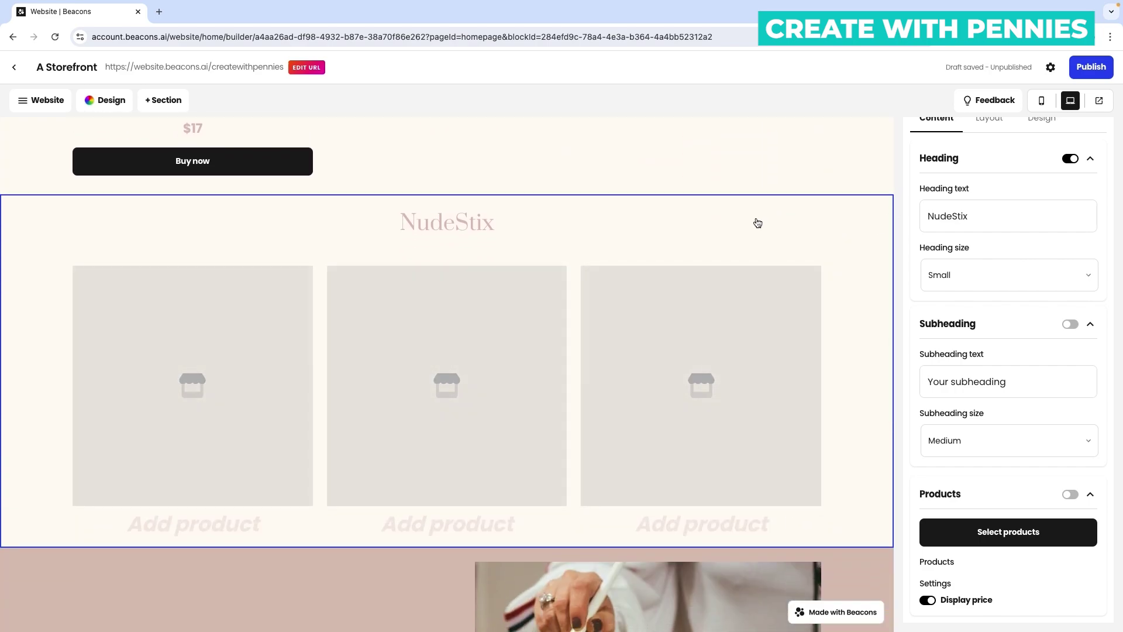
scroll(1006, 248, "up", 1)
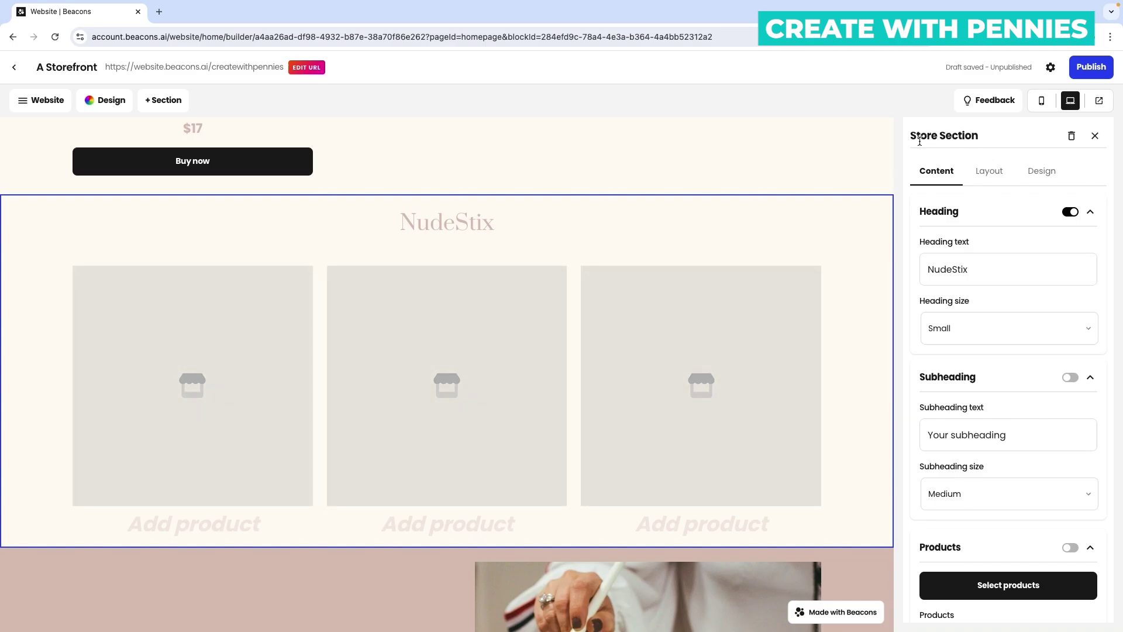
left_click(1073, 141)
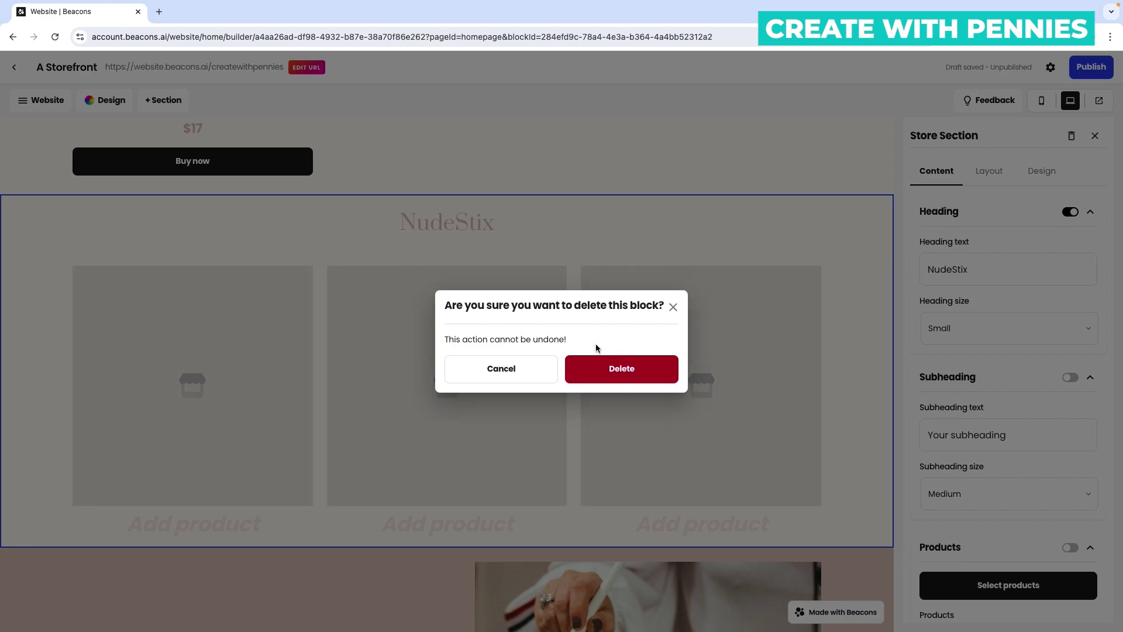
left_click(622, 369)
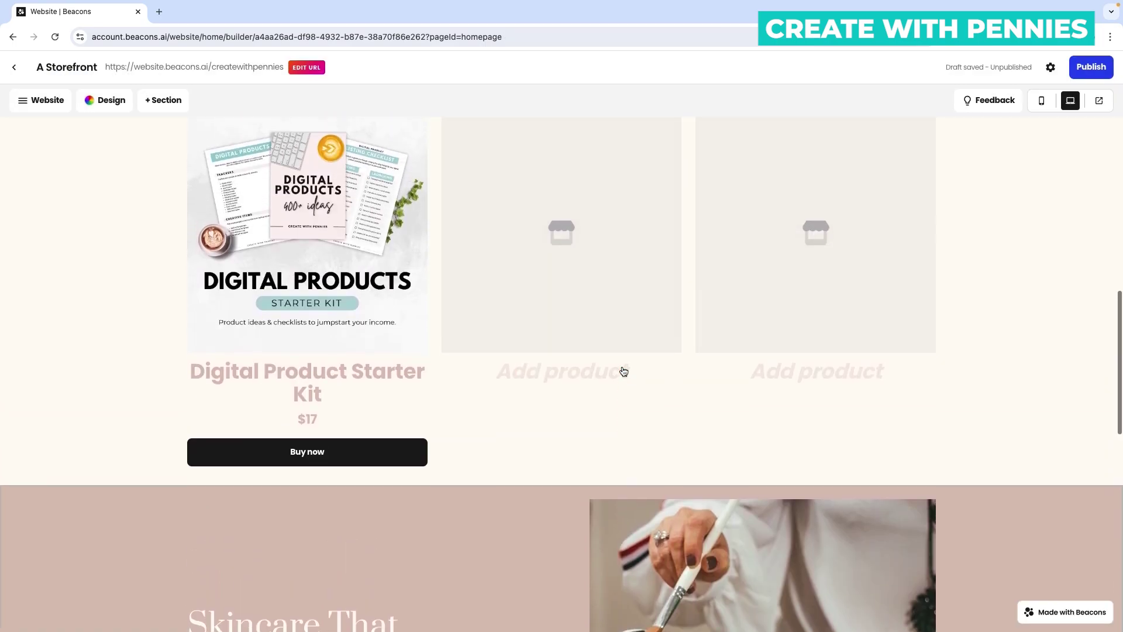
Delete the "Skincare That ACTUALLY Works" hero section and confirm its removal.
scroll(623, 372, "down", 5)
scroll(623, 371, "up", 3)
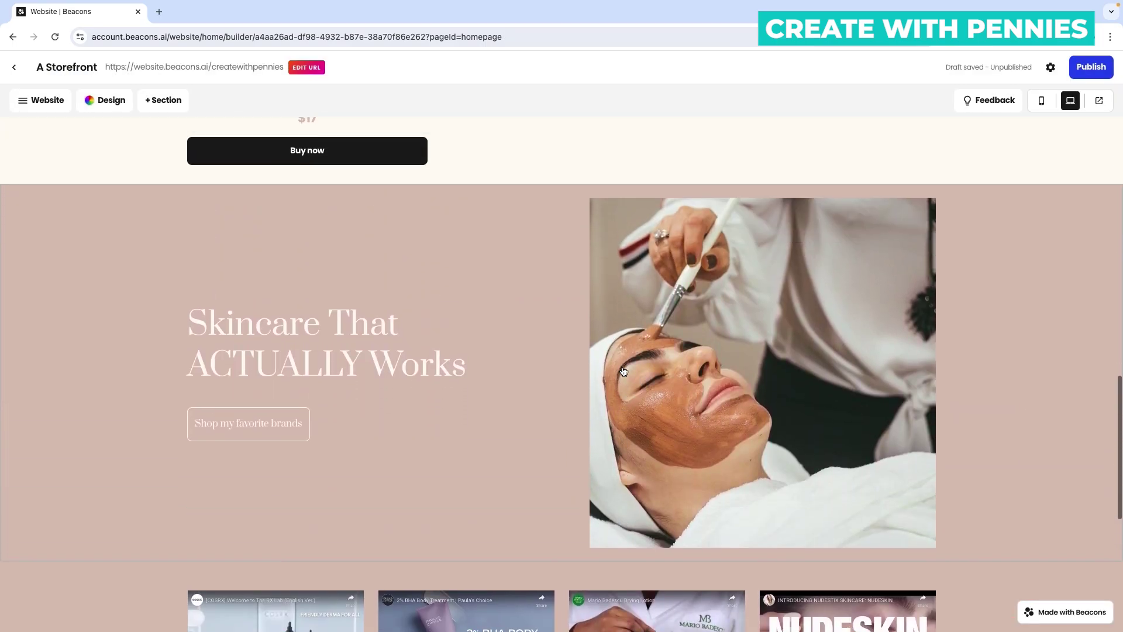
scroll(623, 371, "down", 3)
scroll(547, 303, "up", 3)
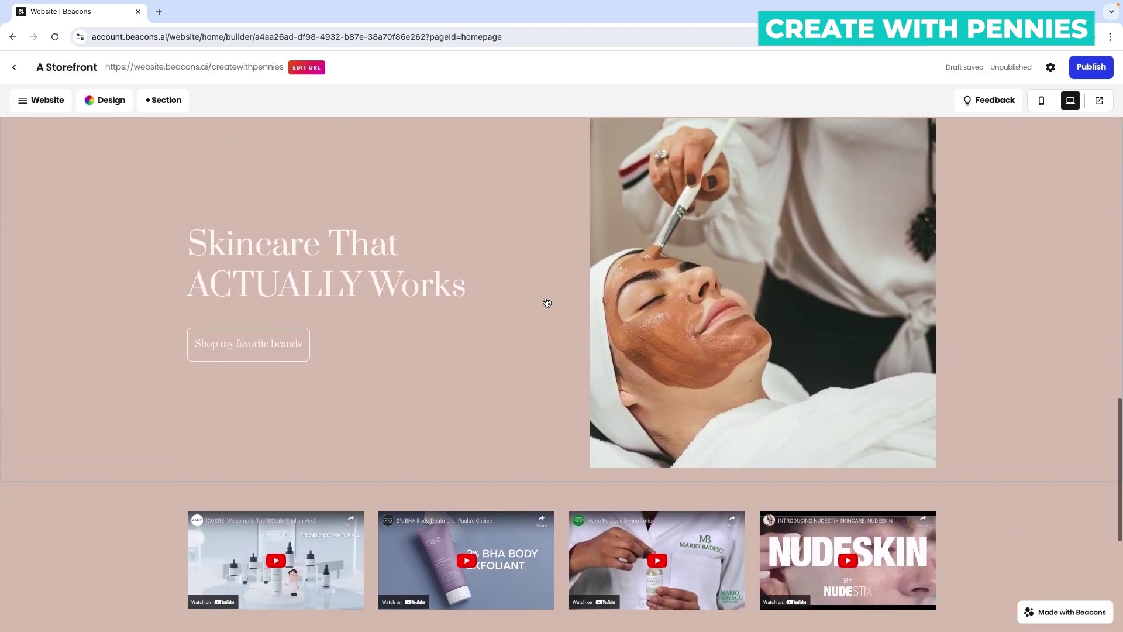
scroll(547, 303, "down", 3)
scroll(494, 310, "up", 10)
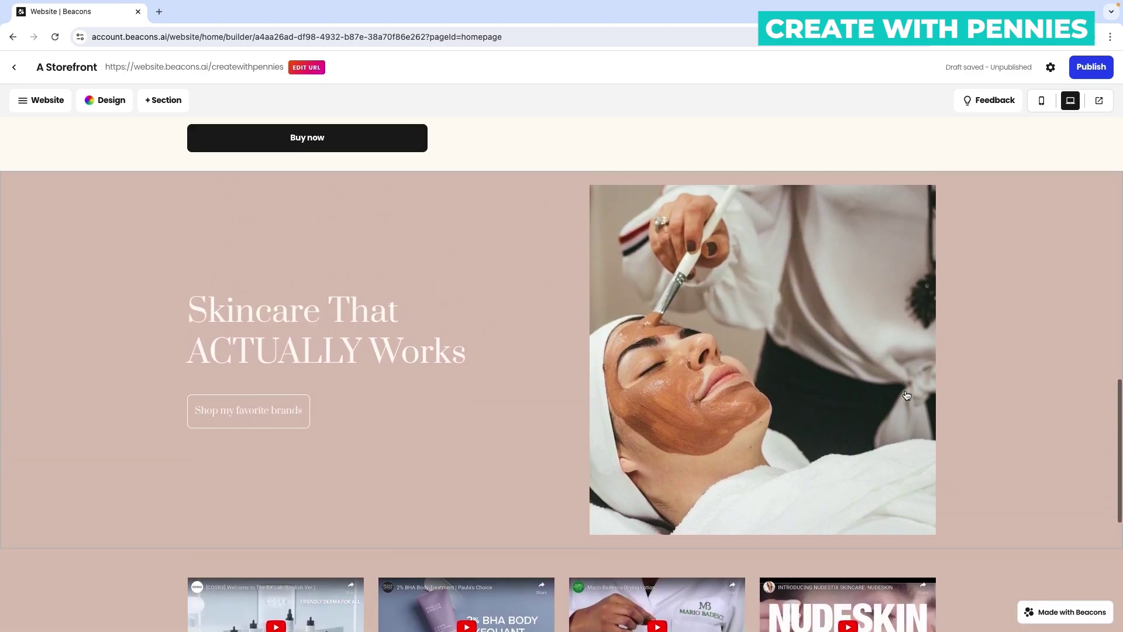
scroll(574, 341, "down", 9)
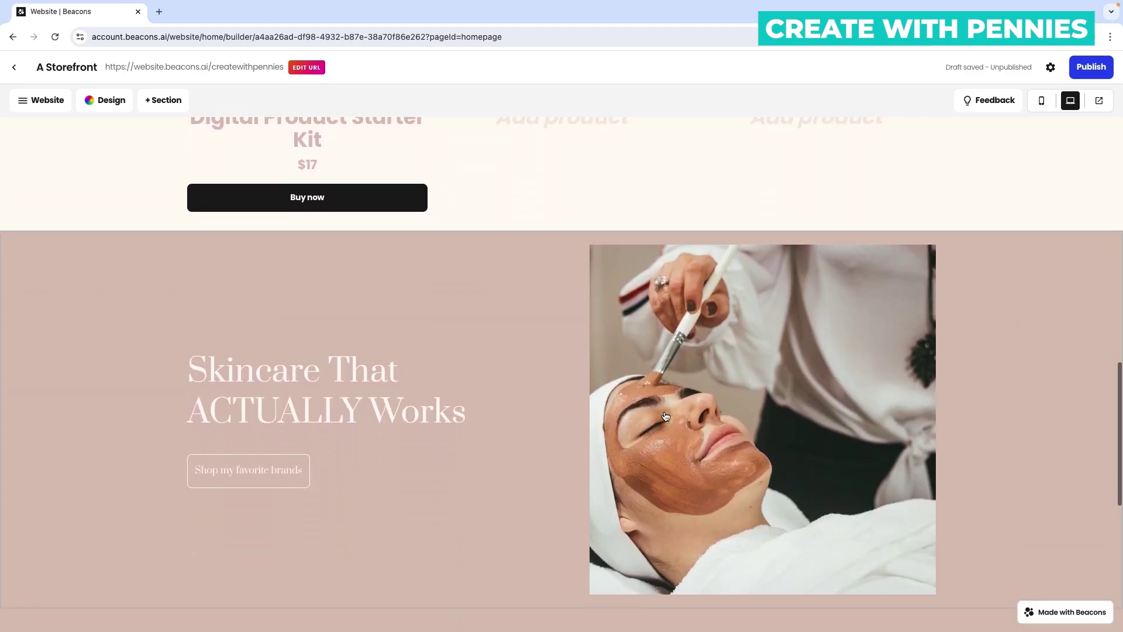
left_click(388, 277)
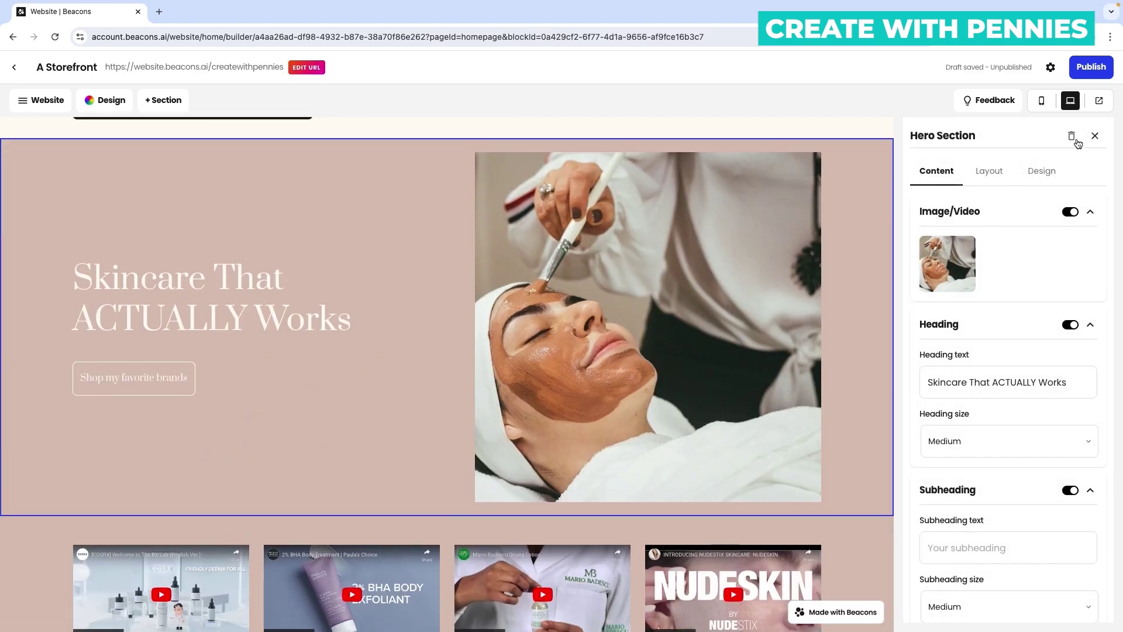
left_click(1071, 136)
left_click(619, 369)
Add a new Store section to the page.
scroll(967, 305, "up", 3)
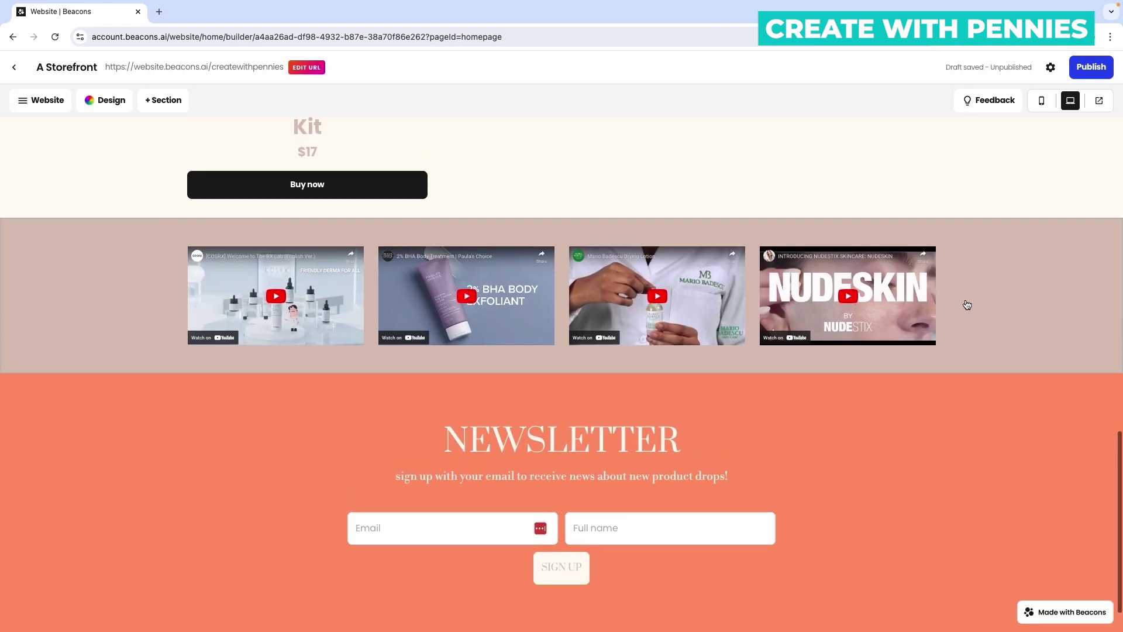
scroll(787, 333, "up", 10)
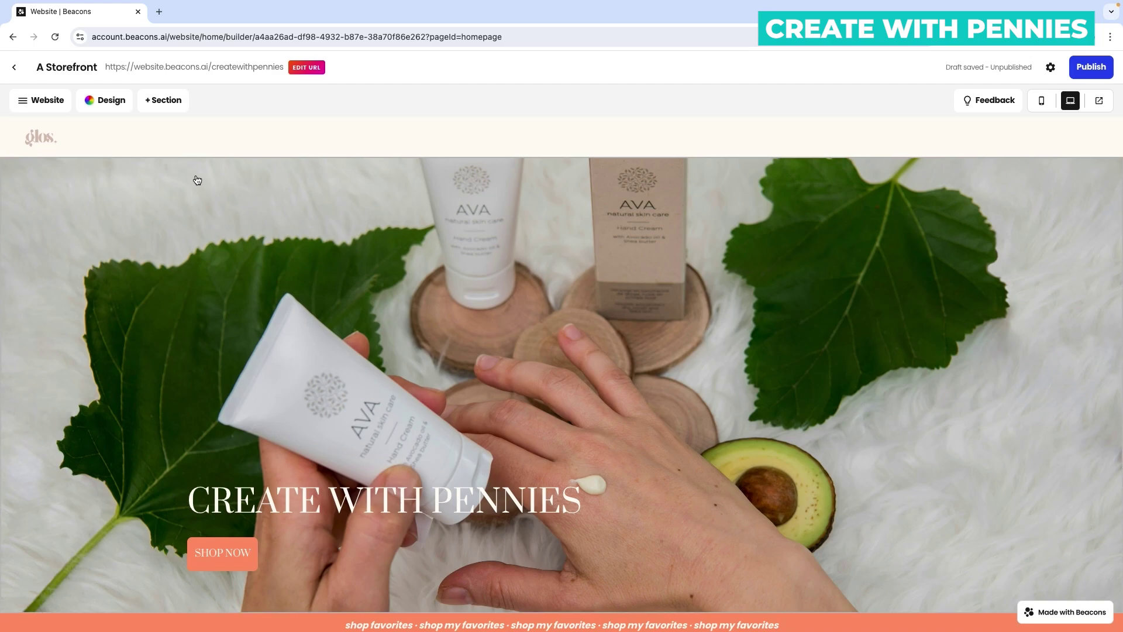
left_click(169, 103)
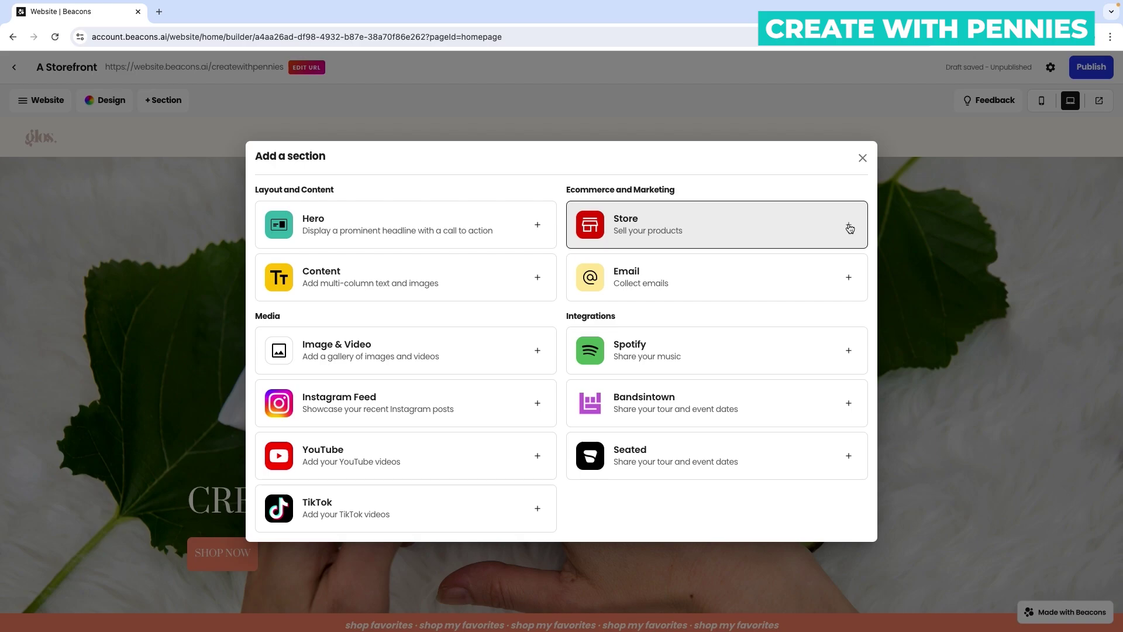
left_click(726, 231)
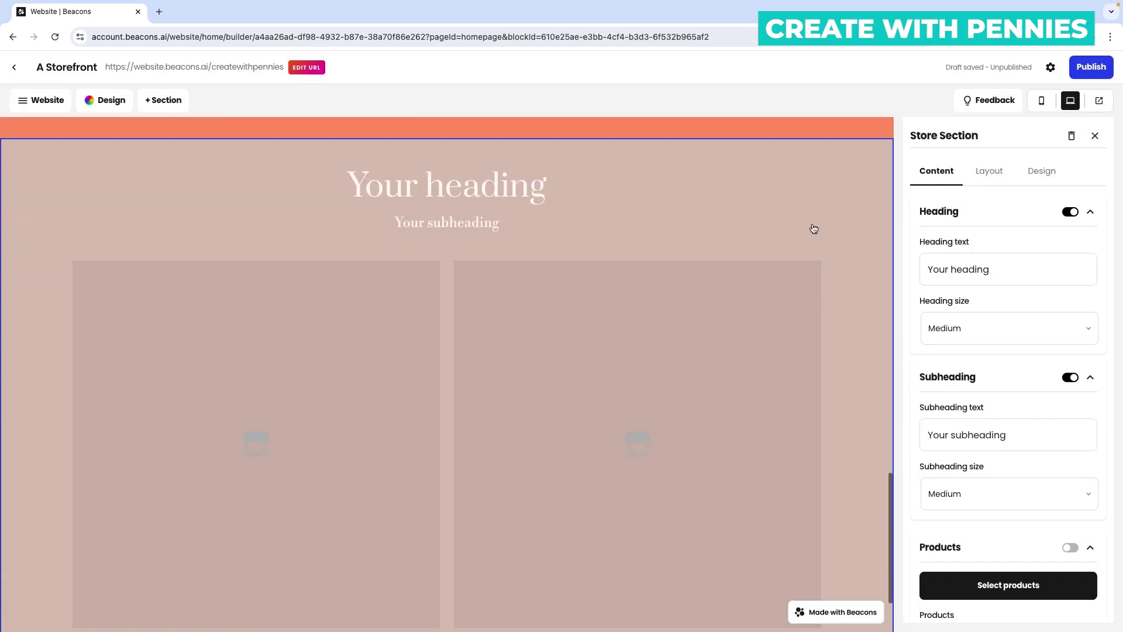
Add the Digital Product Starter Kit to the new store section with the "Your heading" placeholder.
scroll(477, 319, "down", 2)
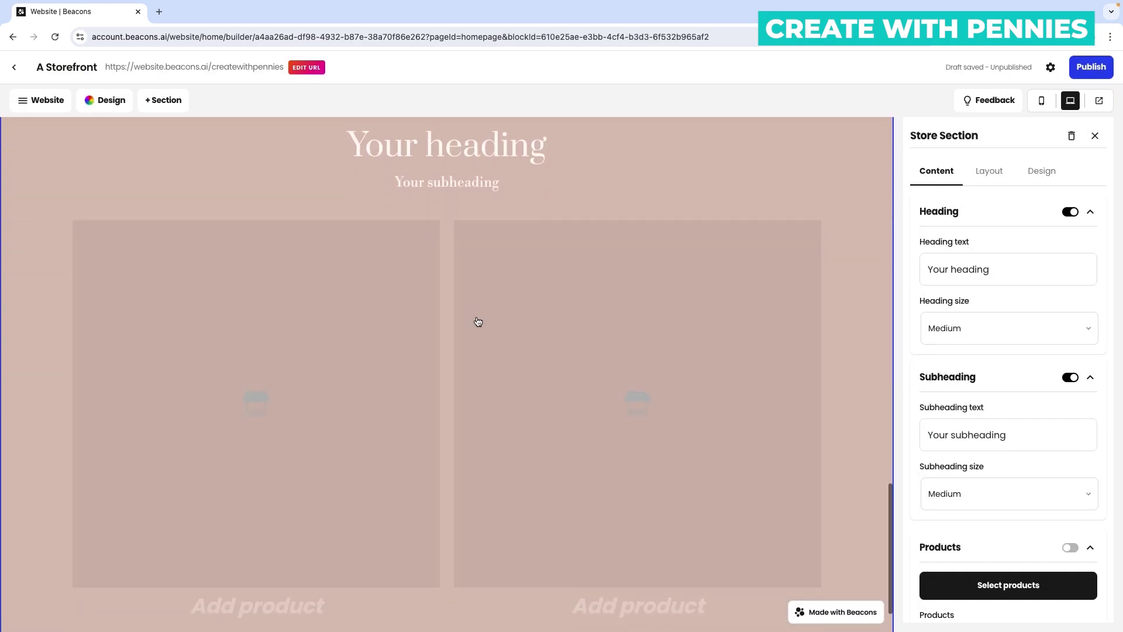
scroll(478, 320, "up", 2)
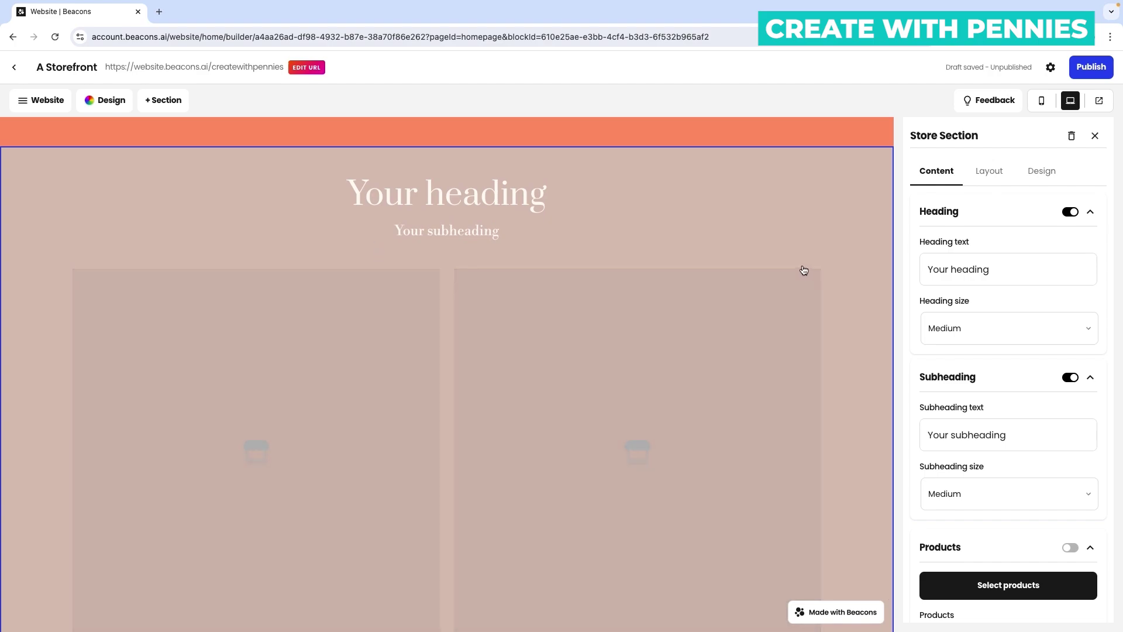
scroll(855, 244, "down", 2)
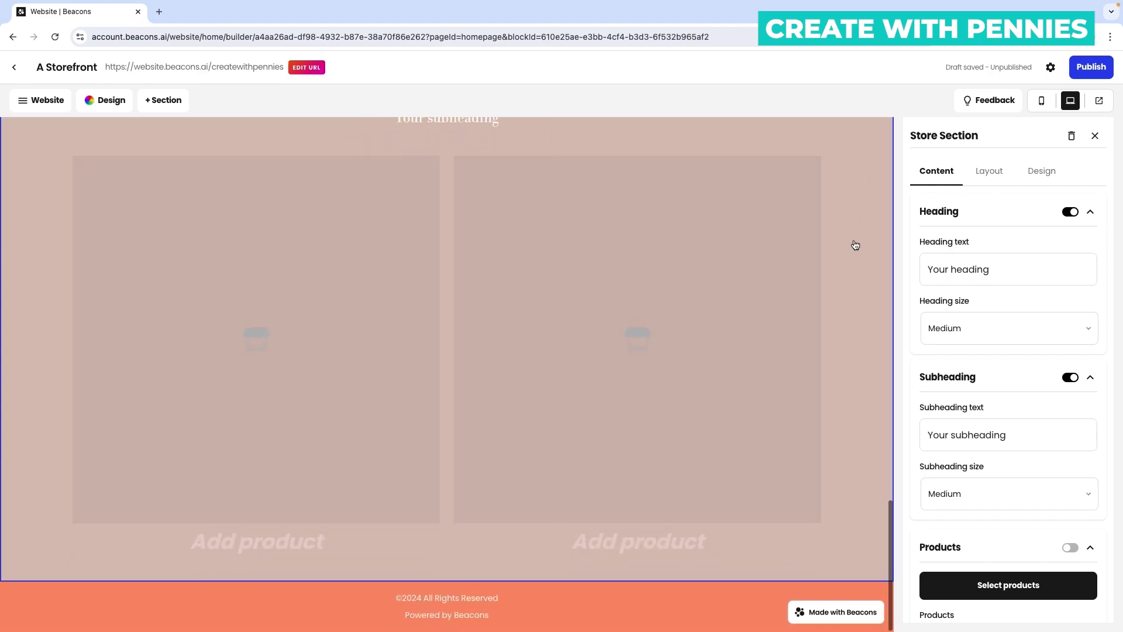
scroll(855, 244, "up", 3)
scroll(855, 245, "down", 1)
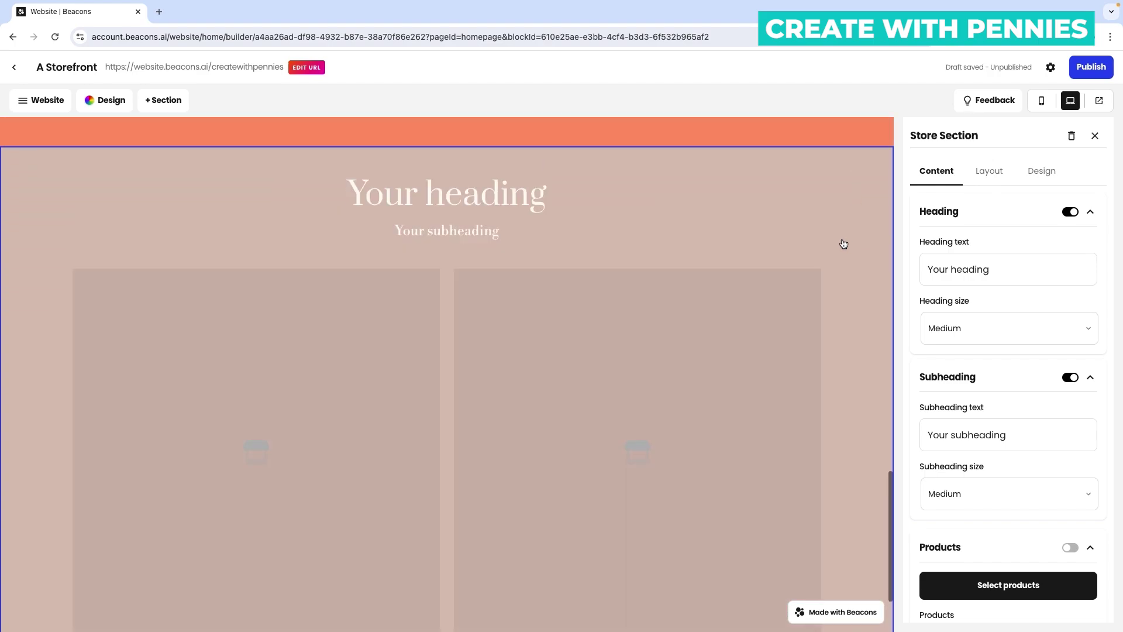
scroll(845, 224, "down", 2)
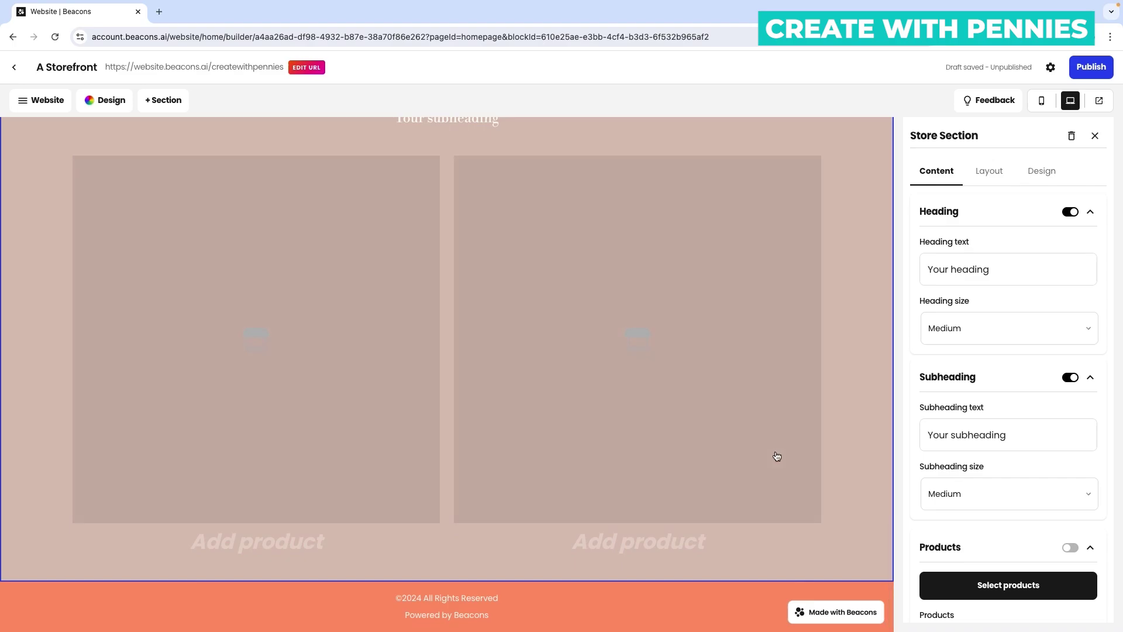
scroll(1049, 420, "down", 1)
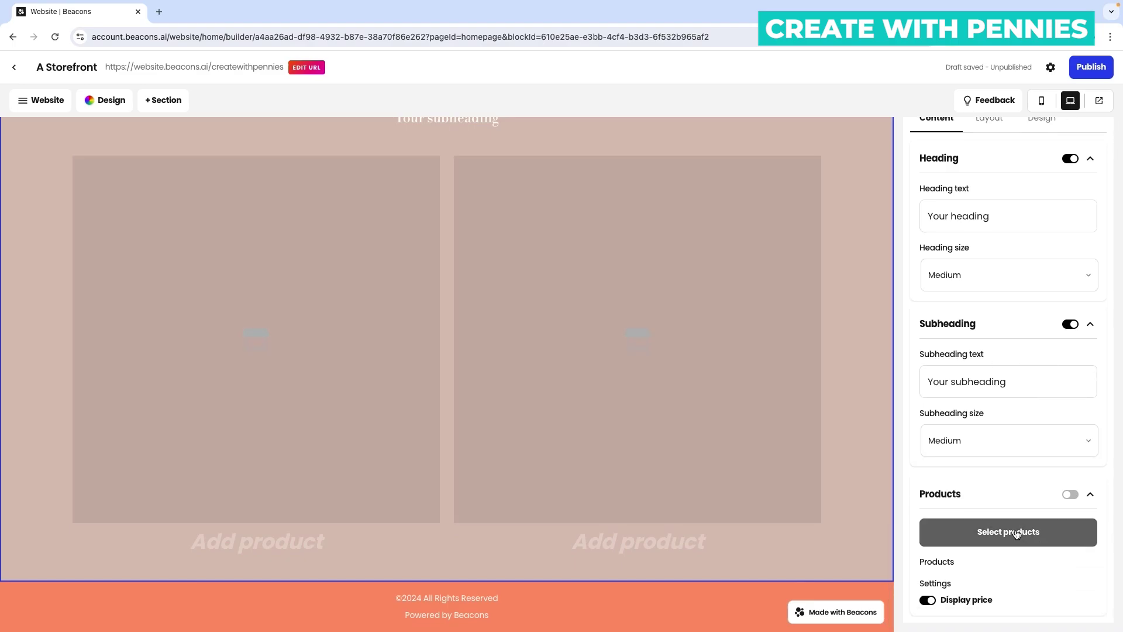
left_click(1030, 543)
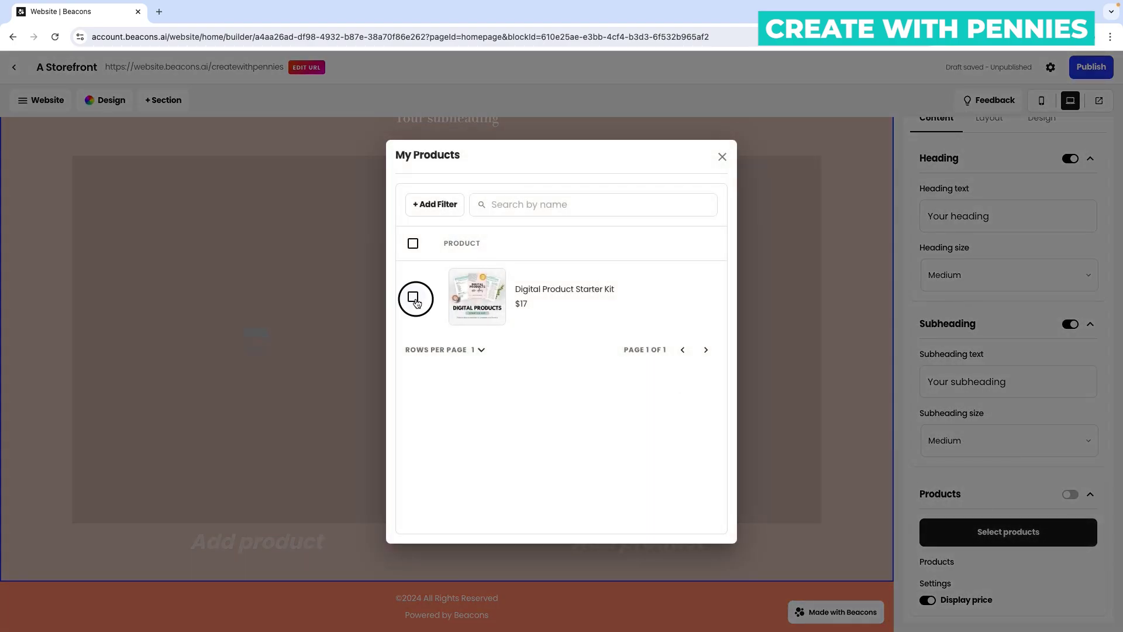
left_click(414, 299)
left_click(683, 352)
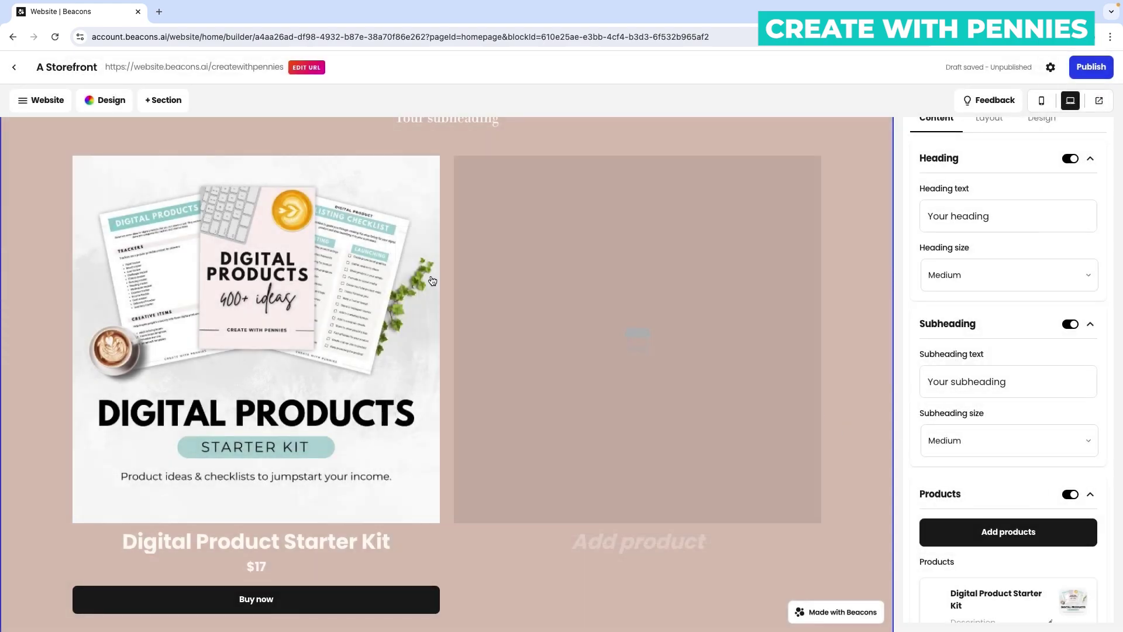
Change the new store section to the single-product layout with the image beside the product title.
scroll(953, 451, "down", 2)
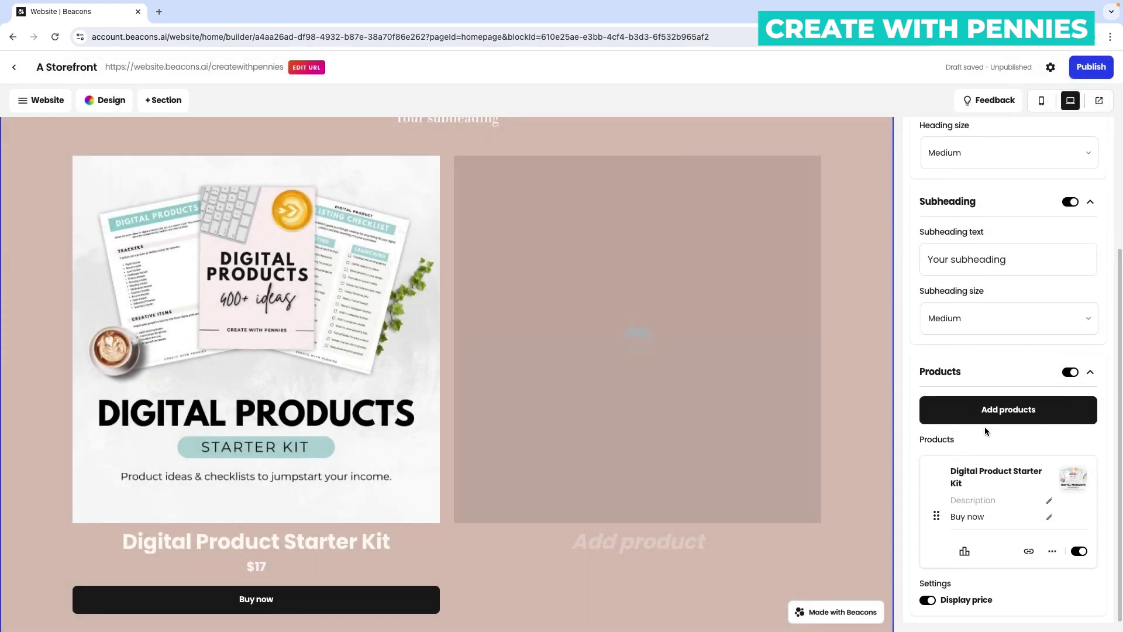
scroll(985, 431, "up", 3)
left_click(989, 173)
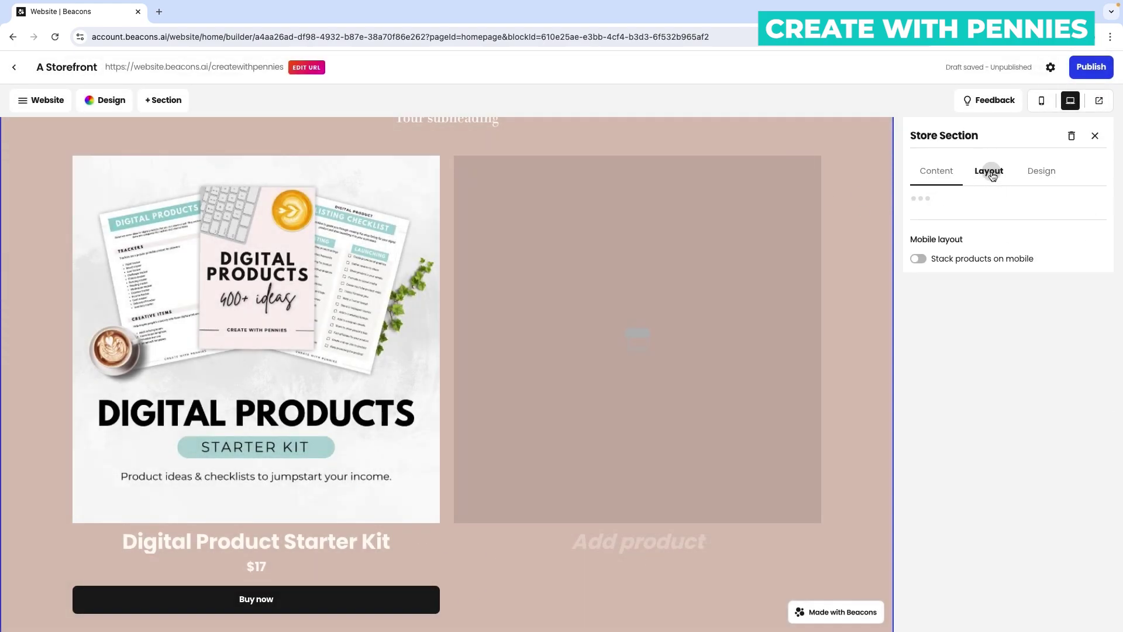
scroll(1000, 380, "down", 2)
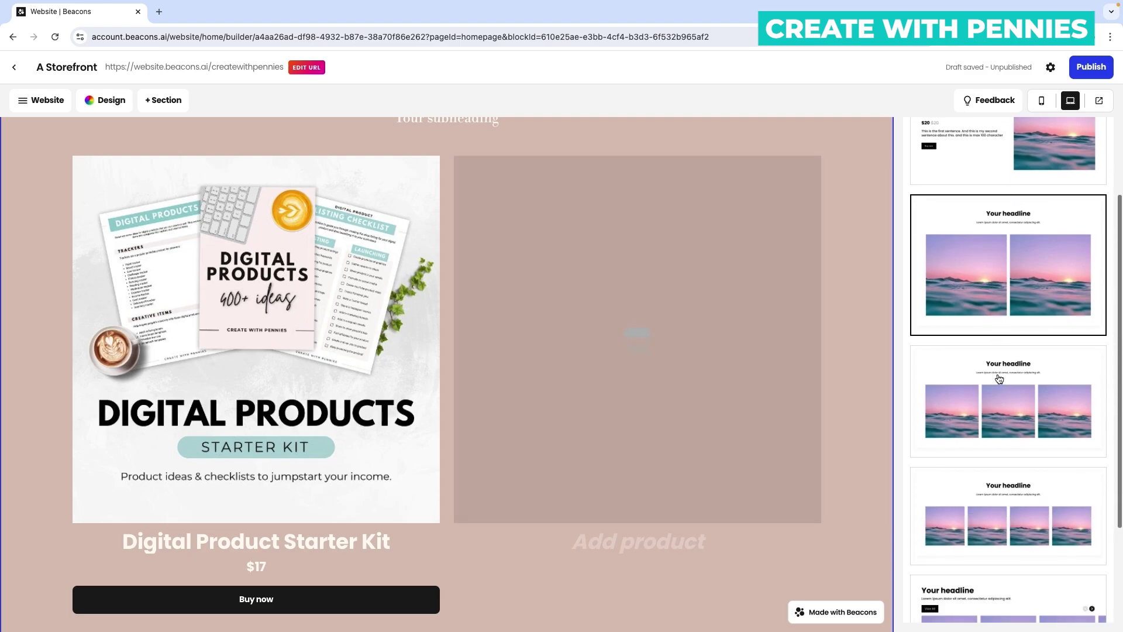
scroll(1000, 335, "up", 3)
left_click(974, 222)
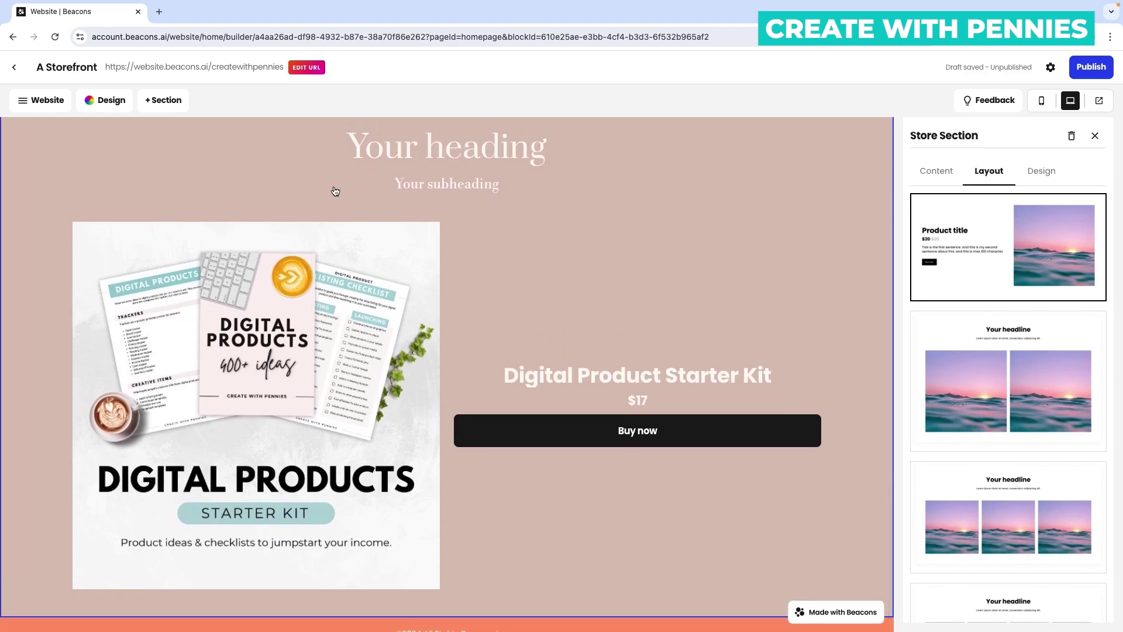
Try the two-, three- and four-column and carousel layouts on the new store section and return it to the single-product layout.
left_click(1032, 342)
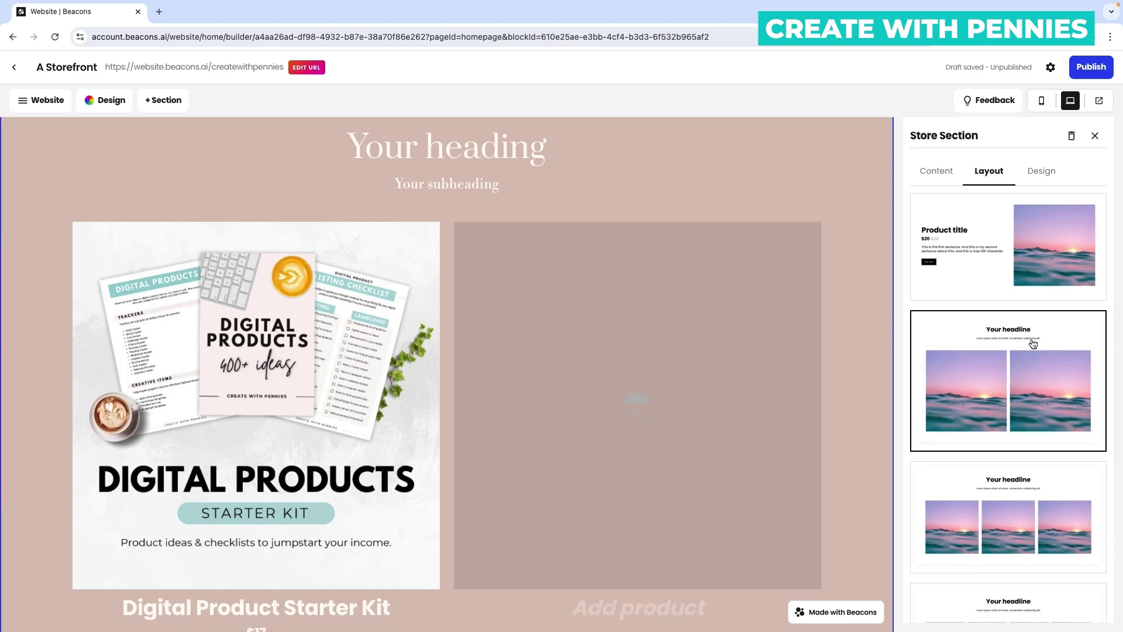
left_click(1004, 492)
scroll(1018, 468, "down", 3)
left_click(1049, 436)
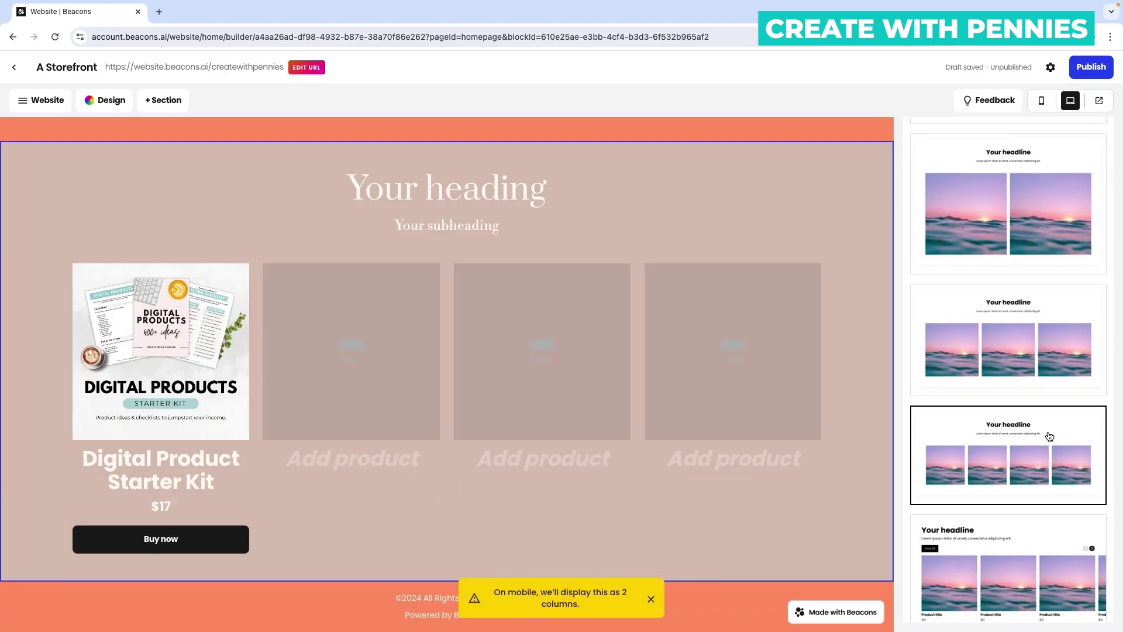
scroll(1047, 432, "down", 5)
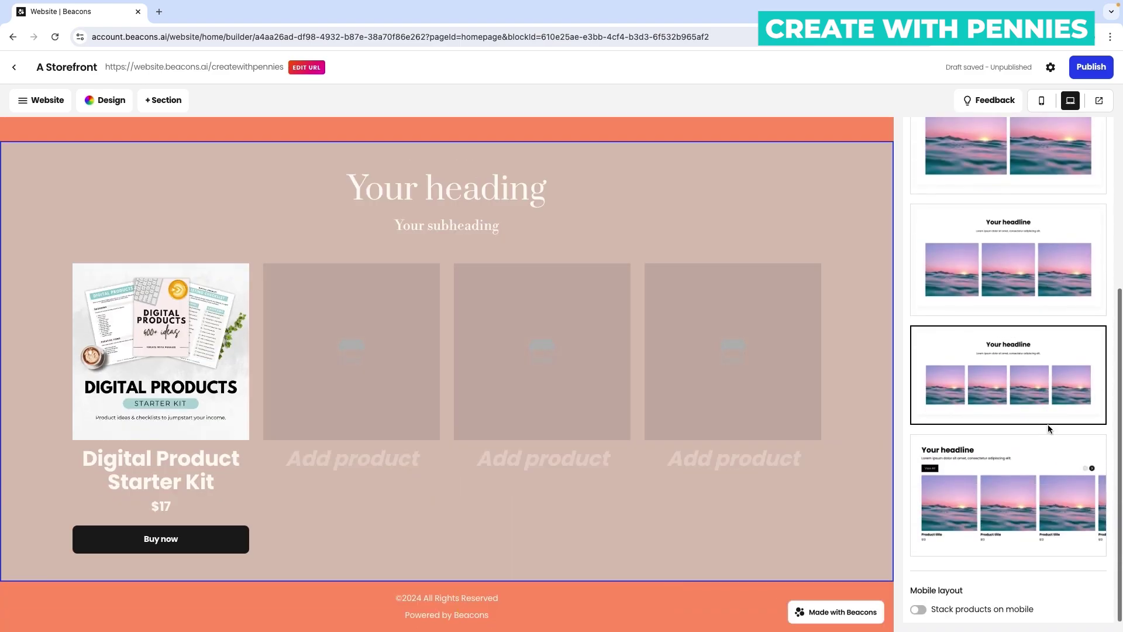
left_click(1007, 464)
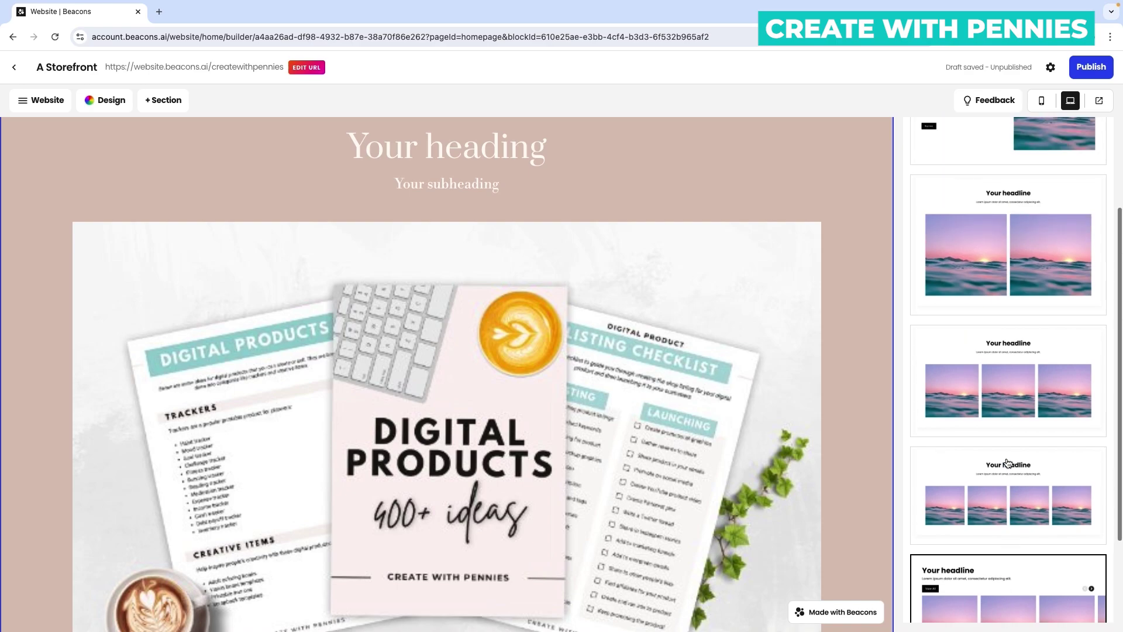
left_click(982, 281)
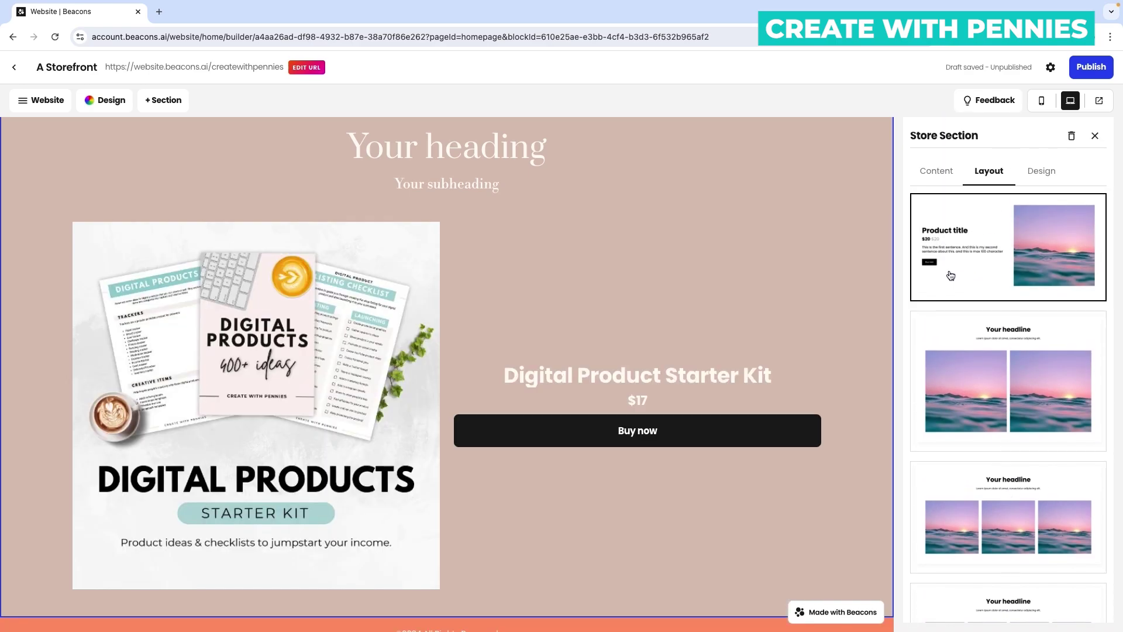
Set the new store section's palette to Custom Palette [B].
left_click(1046, 173)
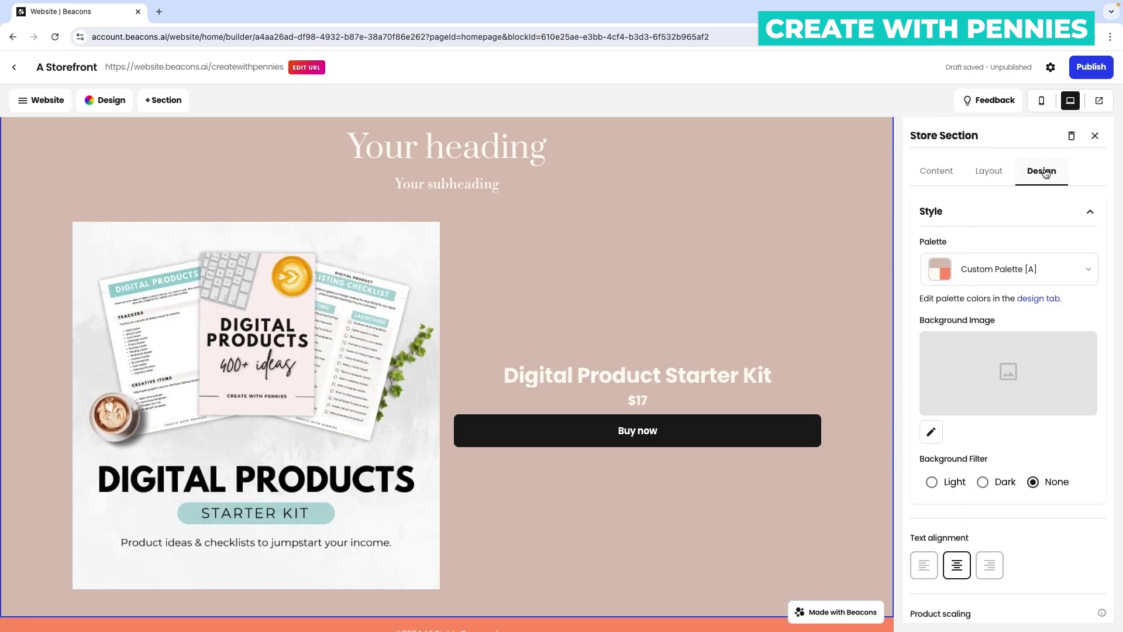
left_click(1085, 266)
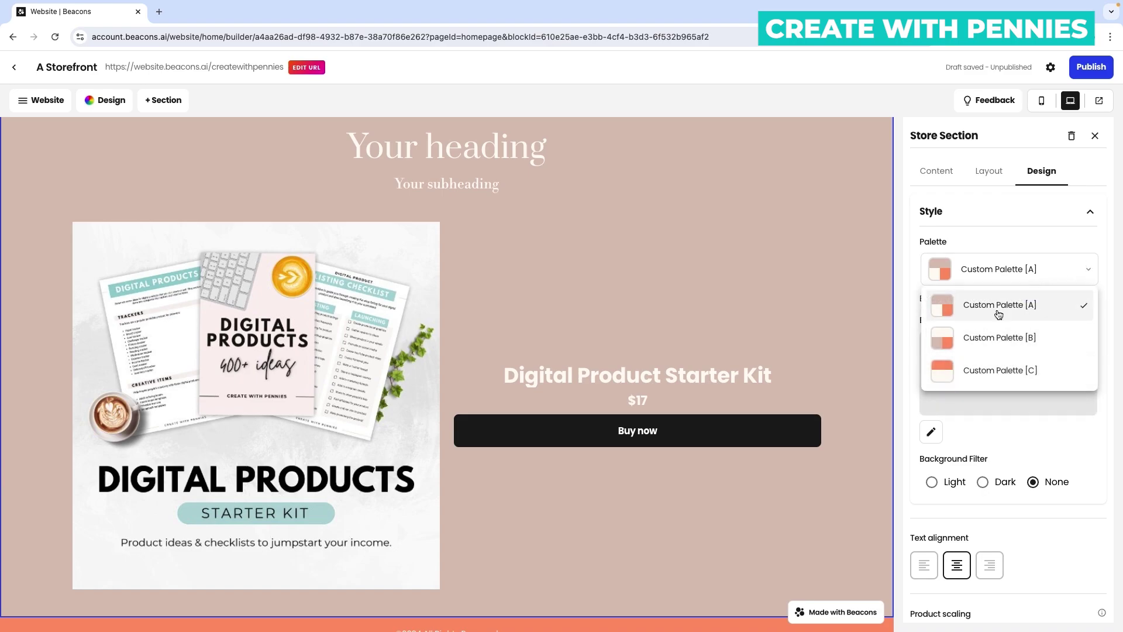
left_click(1031, 344)
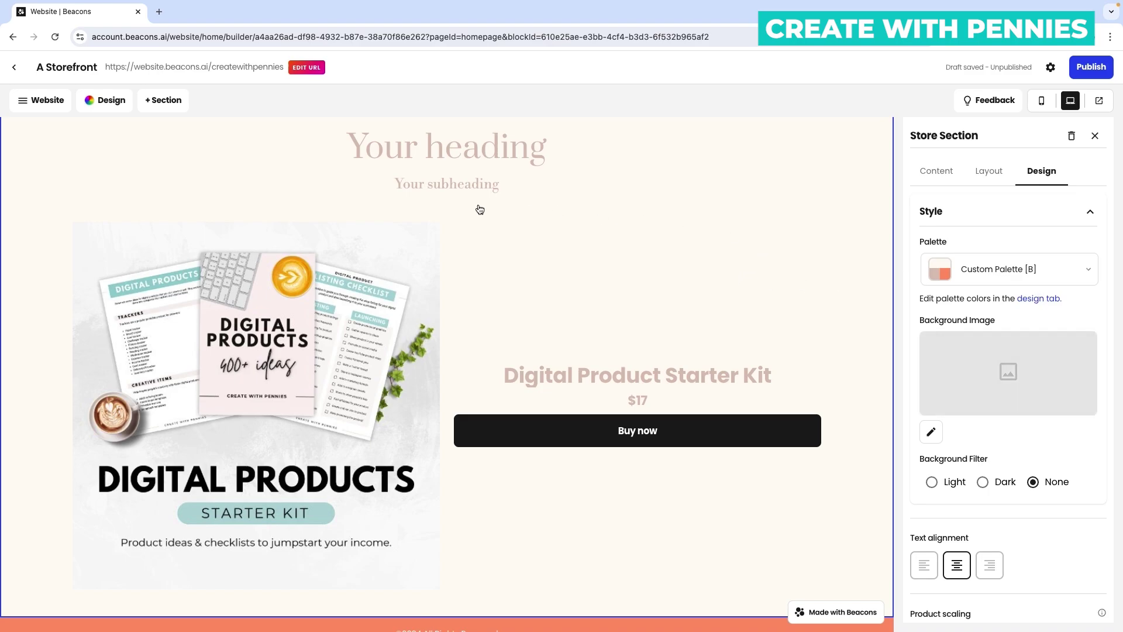
Set the new store section's palette to Custom Palette [A].
scroll(485, 327, "up", 15)
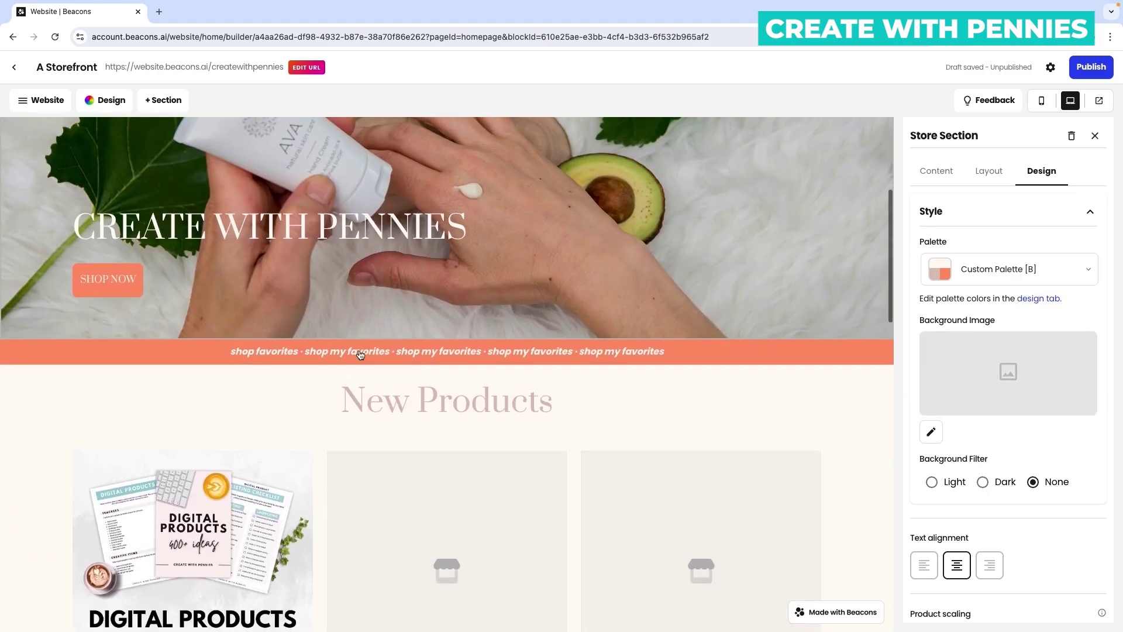
scroll(414, 511, "down", 12)
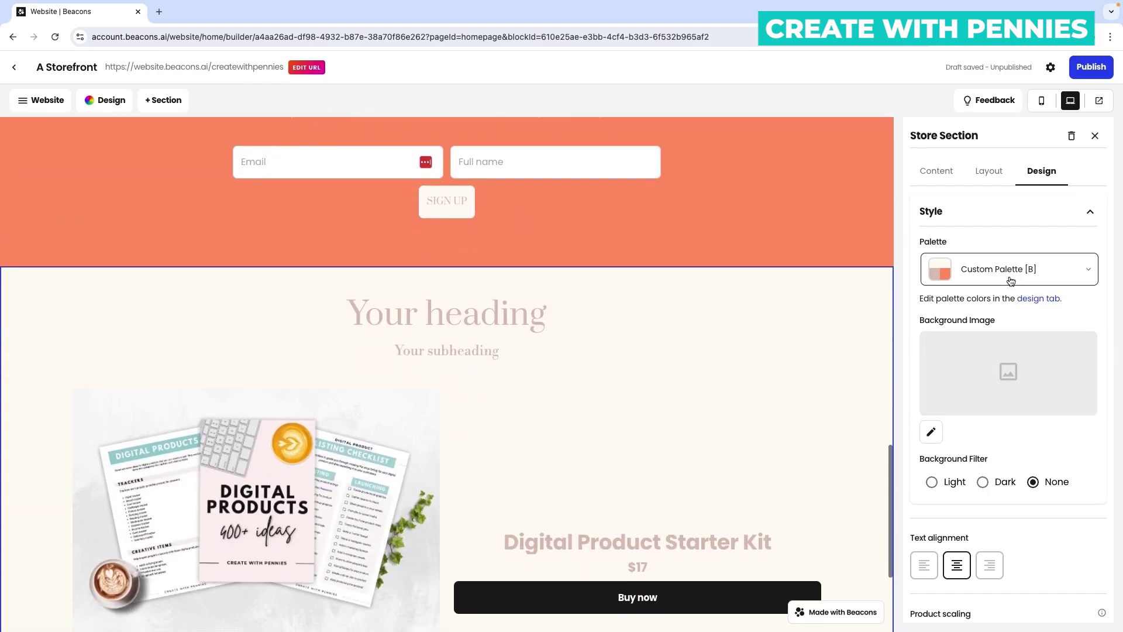
left_click(1014, 282)
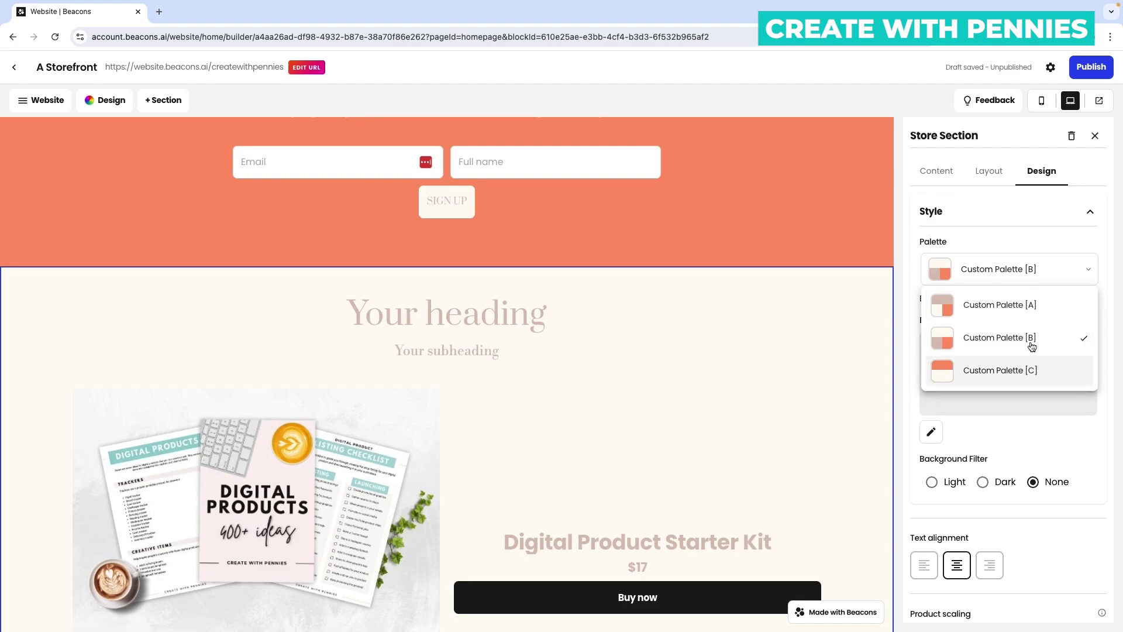
left_click(1026, 309)
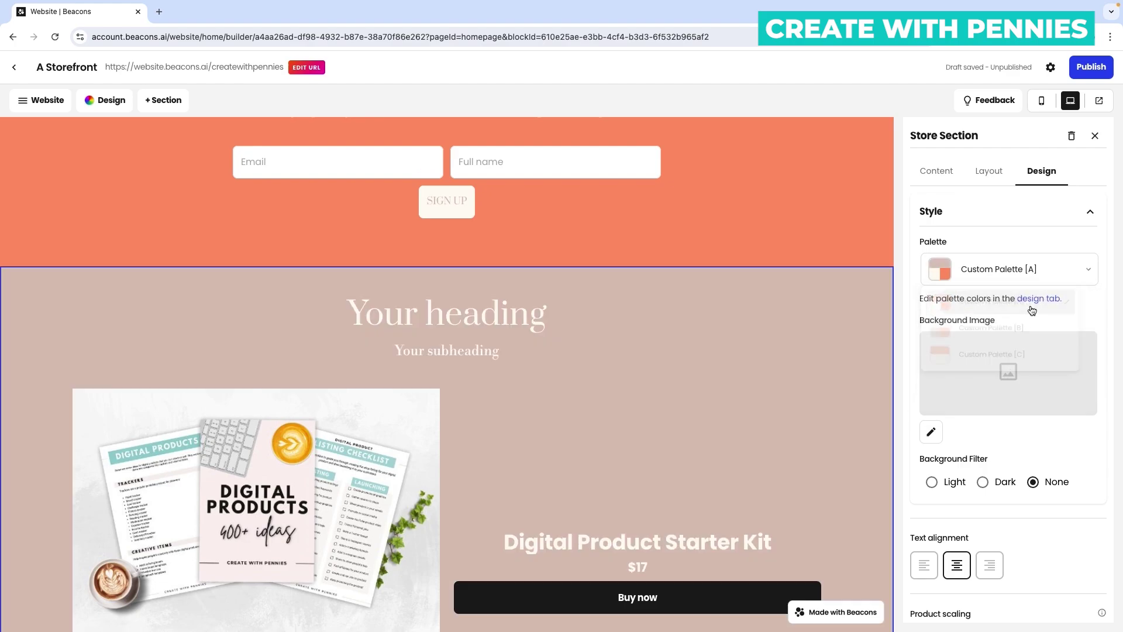
left_click(1033, 274)
left_click(938, 300)
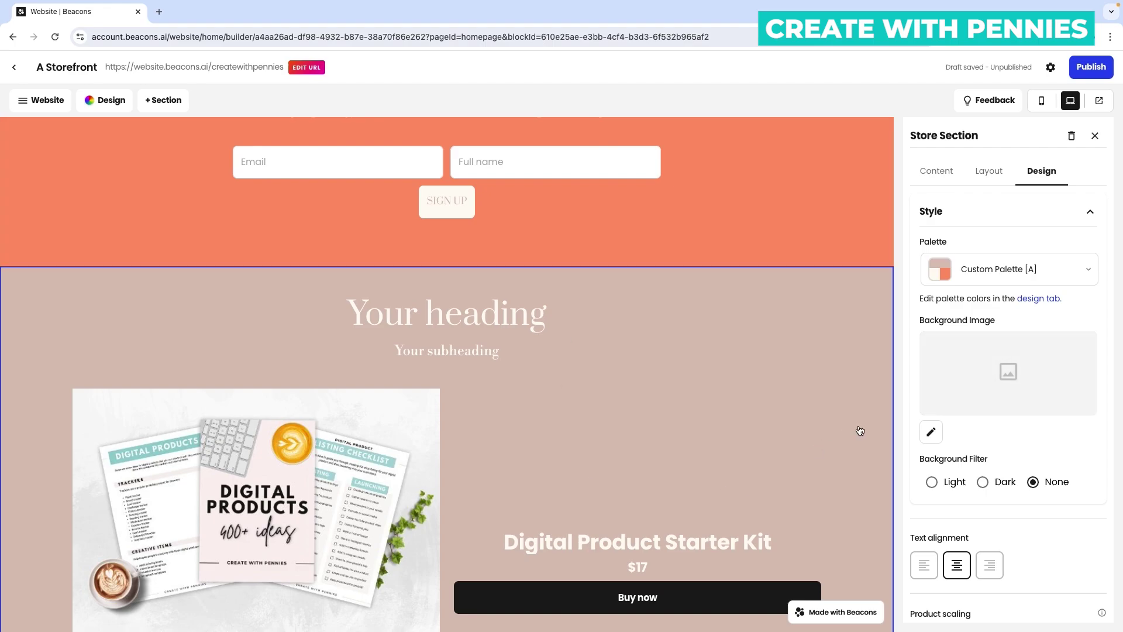
scroll(819, 392, "down", 1)
scroll(673, 316, "down", 3)
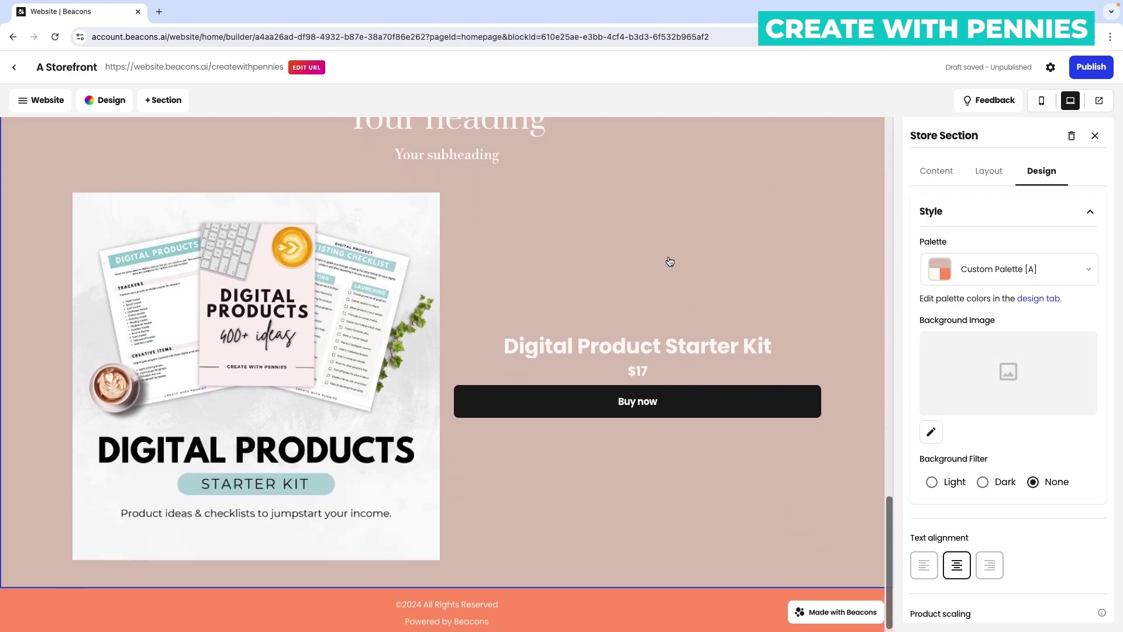
scroll(509, 271, "up", 1)
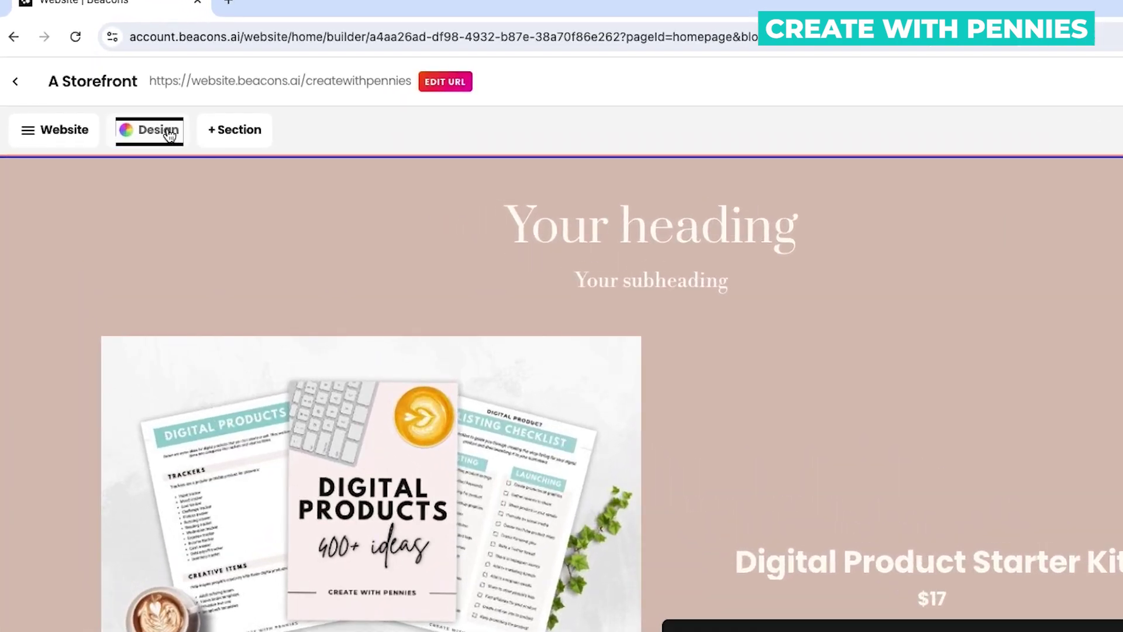
Open the site-wide design colors and apply the Soft Blush color palette.
left_click(170, 135)
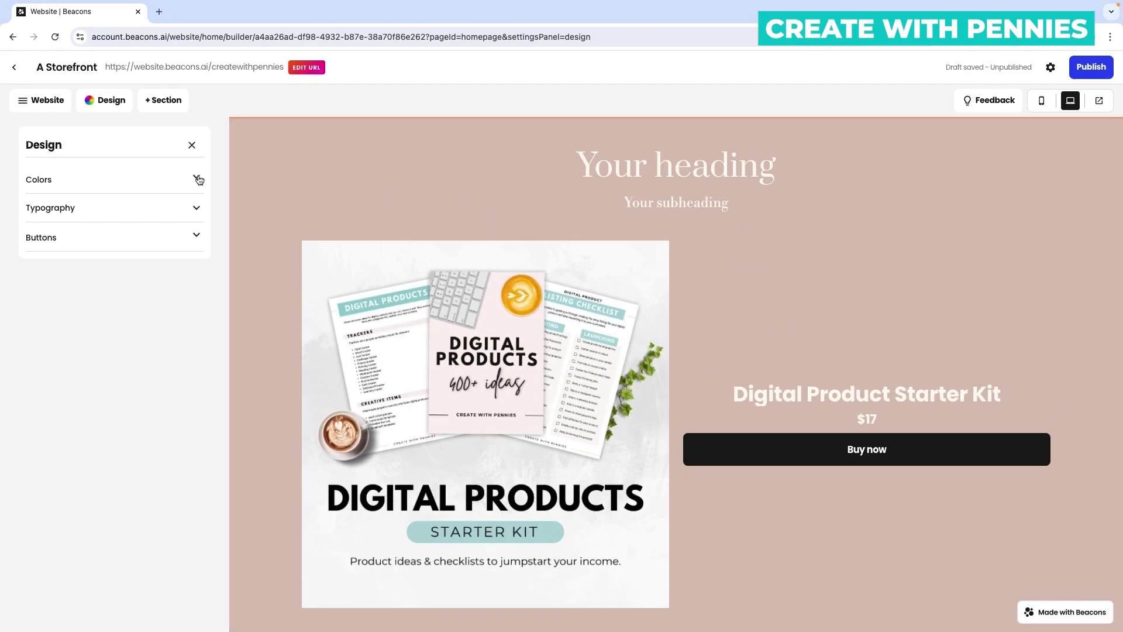
left_click(197, 178)
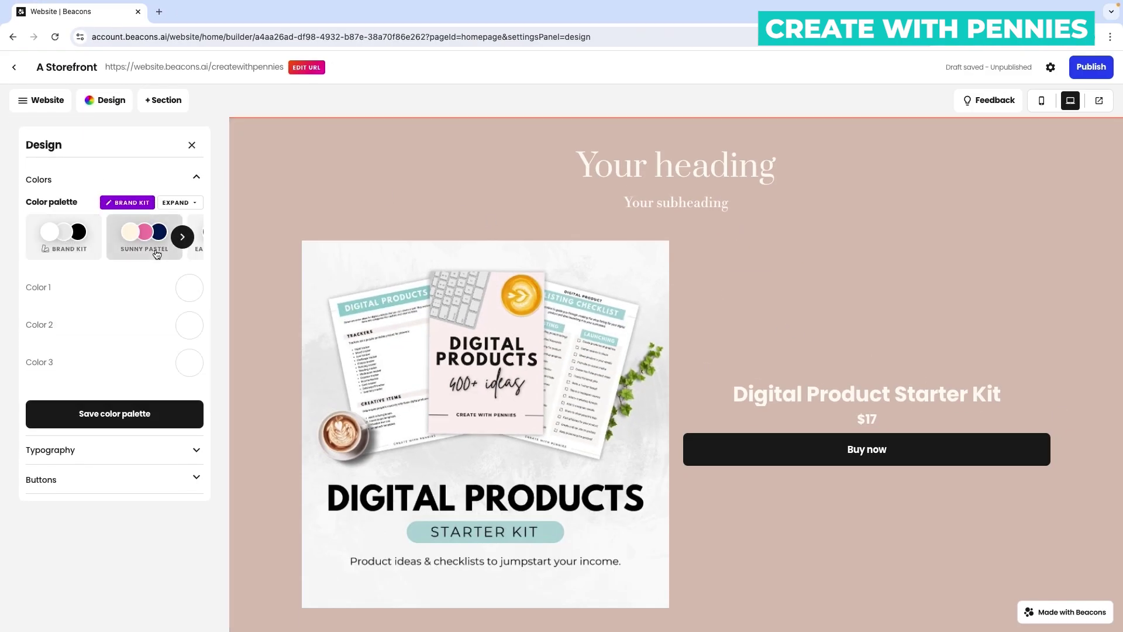
left_click(183, 236)
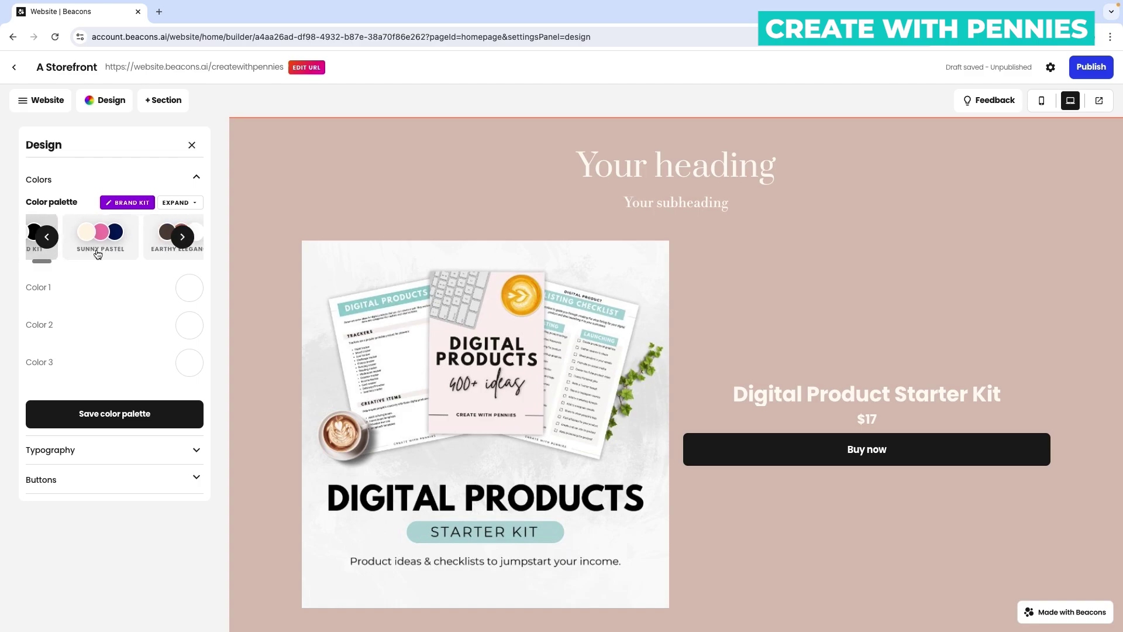
scroll(97, 254, "right", 2)
left_click(96, 246)
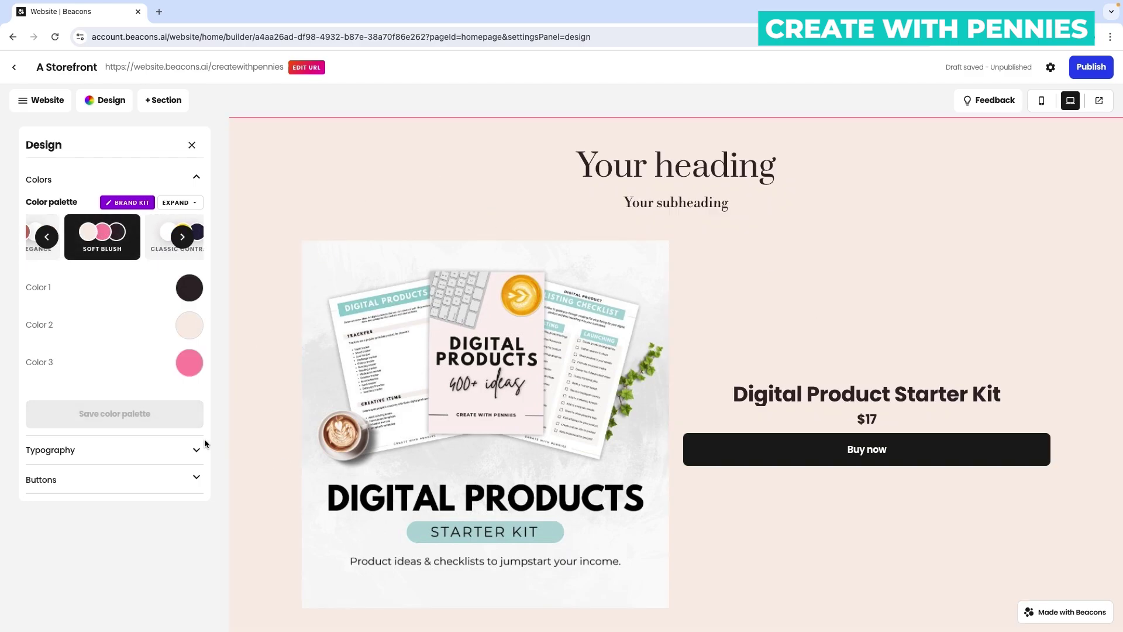
Try the Classic Contrast color palette on the whole site and check it against the page's sections.
scroll(149, 242, "right", 3)
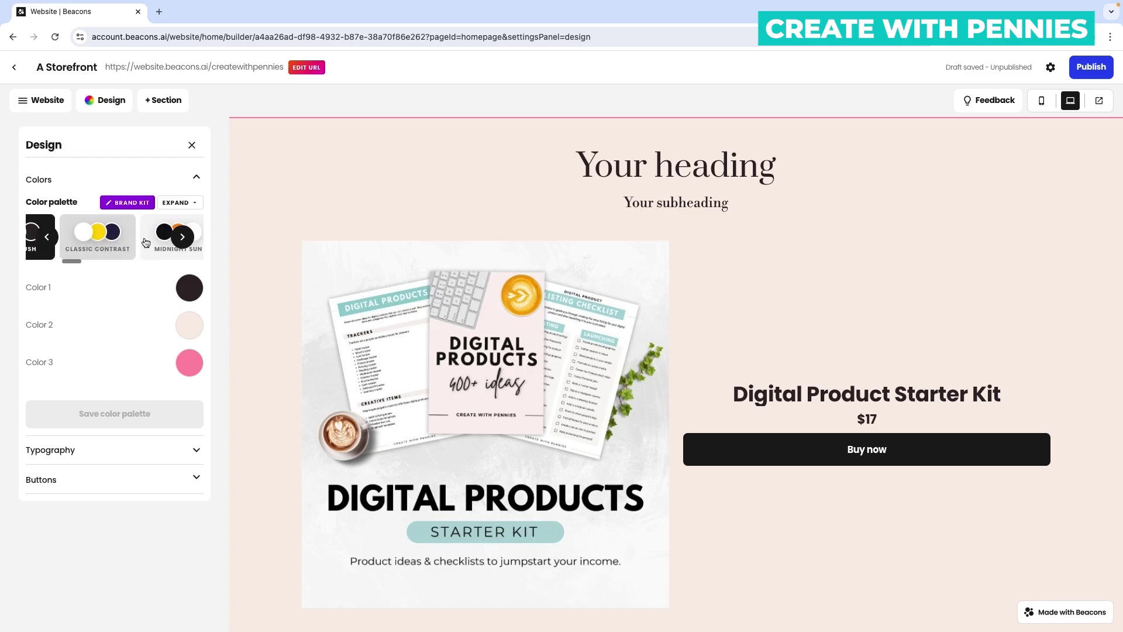
scroll(145, 242, "left", 2)
left_click(135, 240)
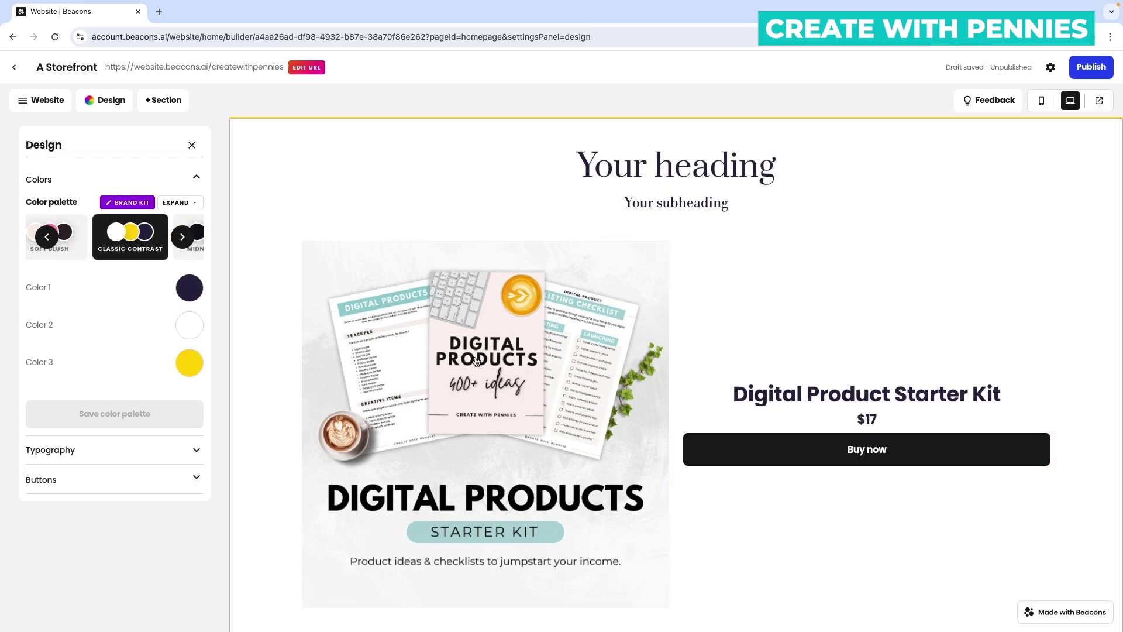
scroll(606, 374, "up", 3)
scroll(607, 374, "up", 15)
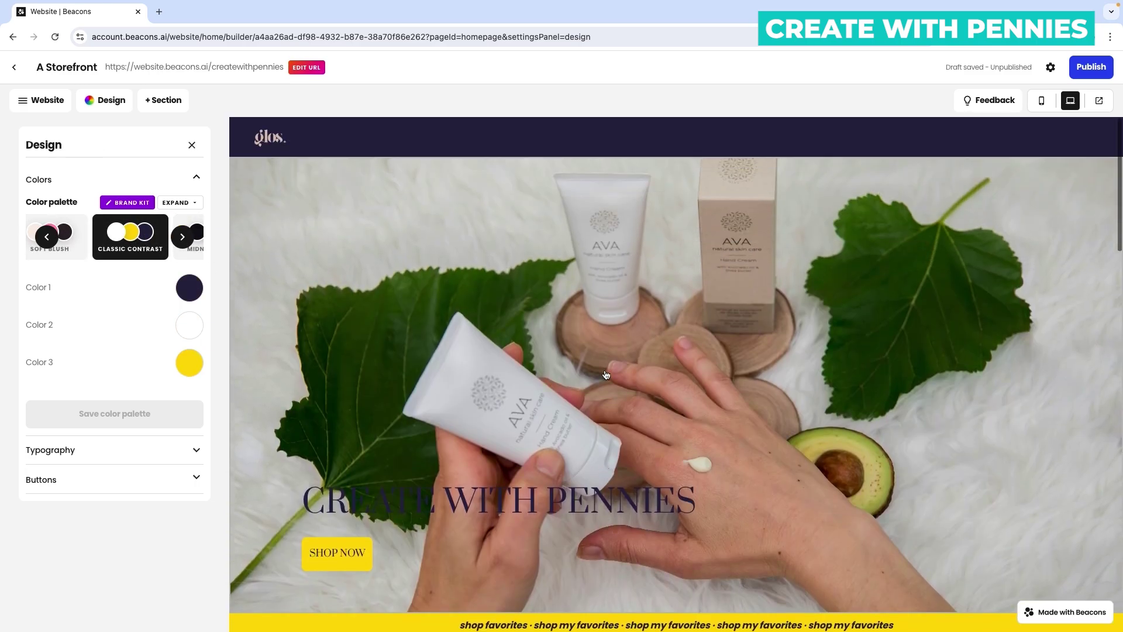
scroll(606, 375, "down", 15)
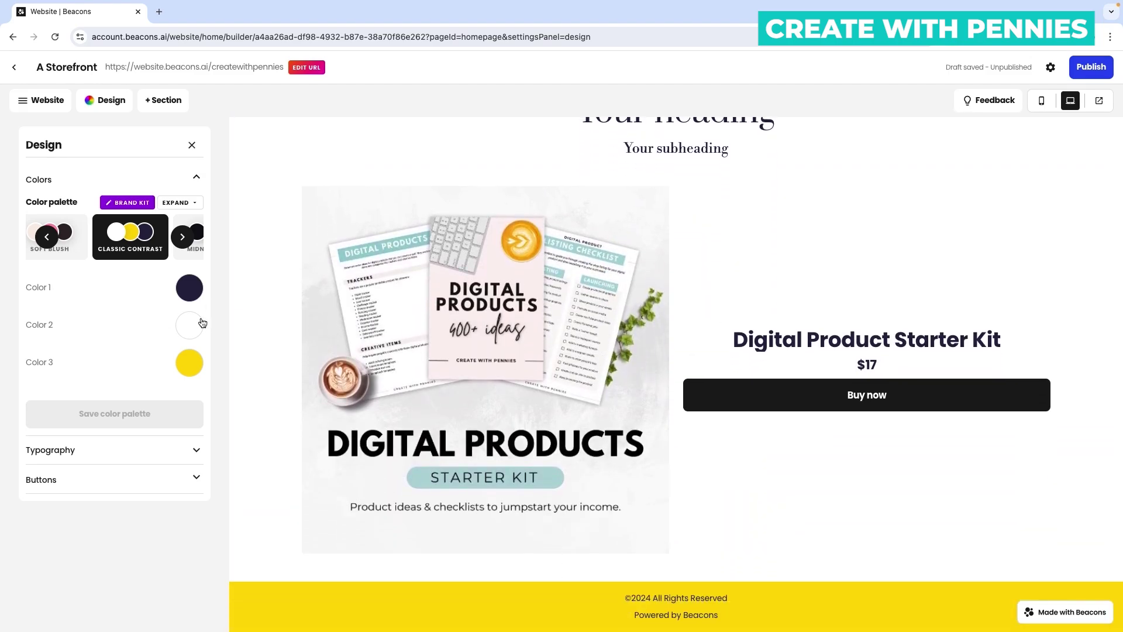
Try teal #68ccca as Color 2 of the site's color palette.
left_click(188, 327)
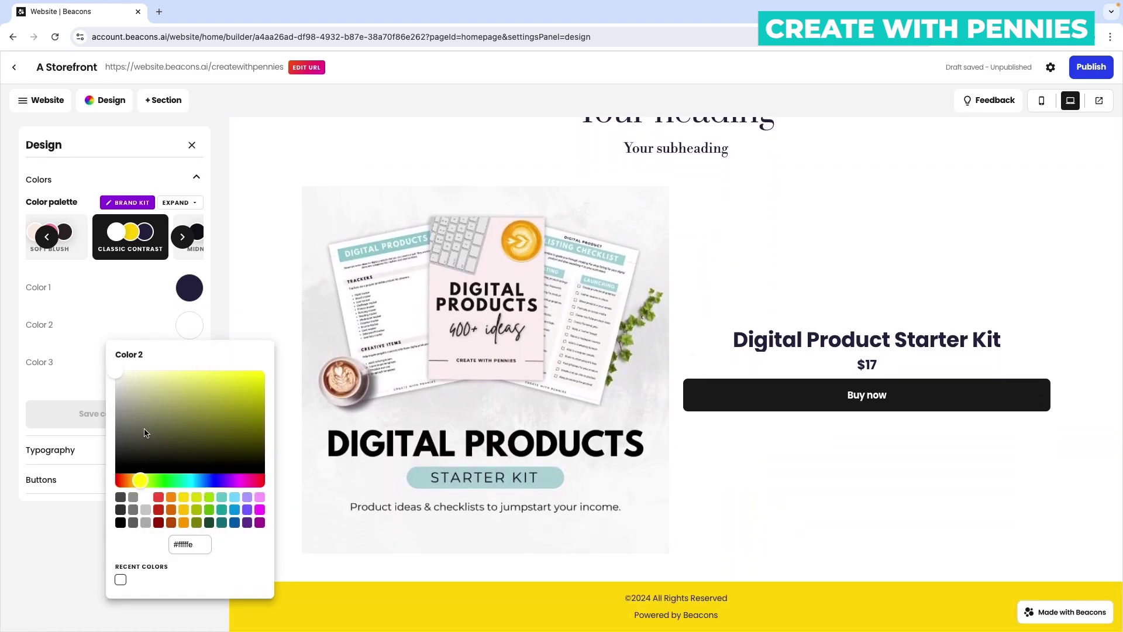
left_click(190, 325)
left_click(188, 326)
left_click(221, 498)
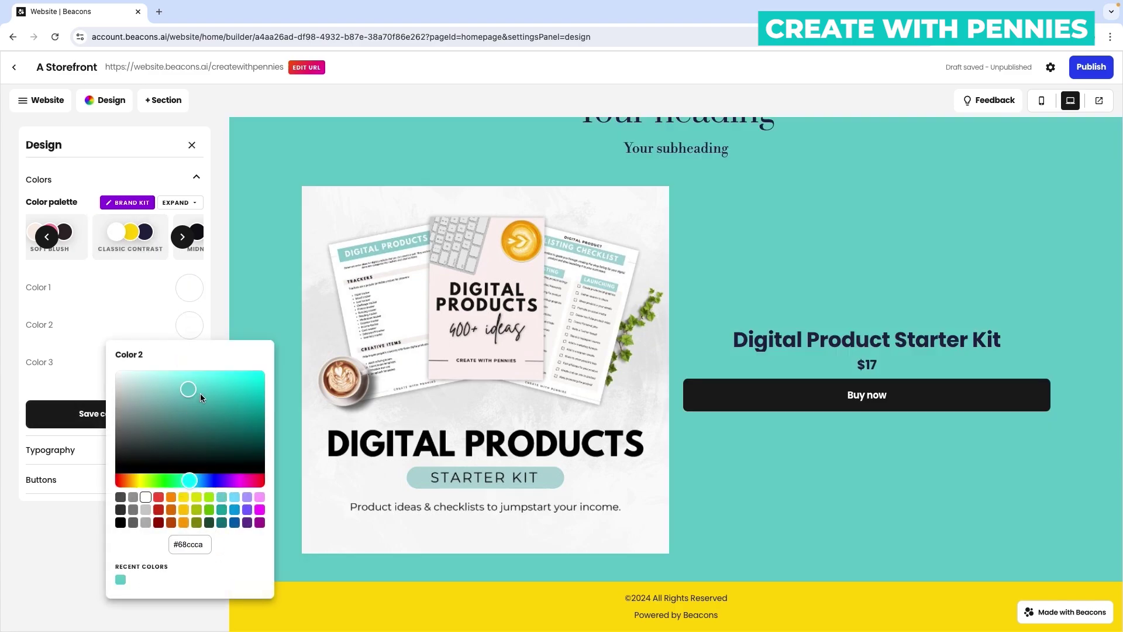
left_click(188, 616)
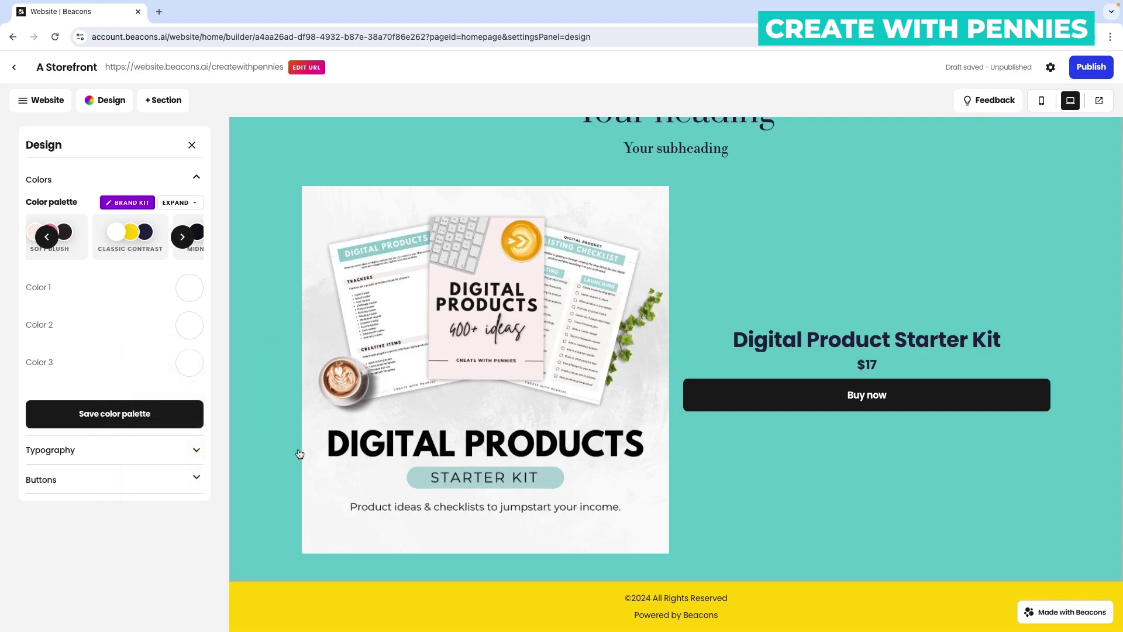
scroll(839, 433, "up", 1)
scroll(840, 436, "down", 1)
scroll(840, 436, "up", 10)
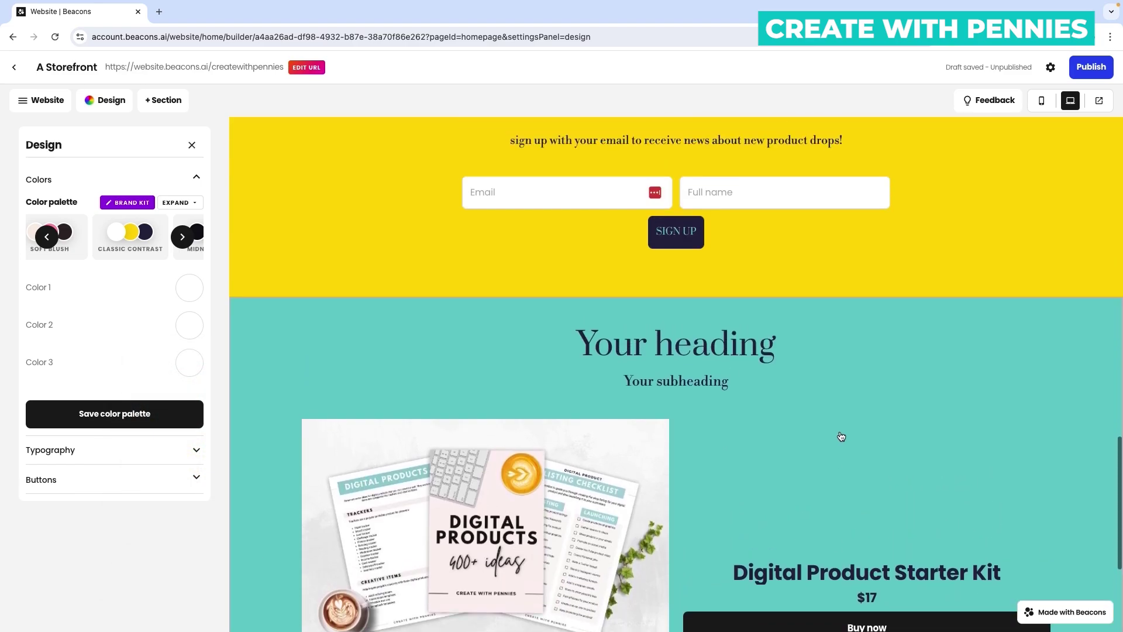
scroll(841, 435, "up", 10)
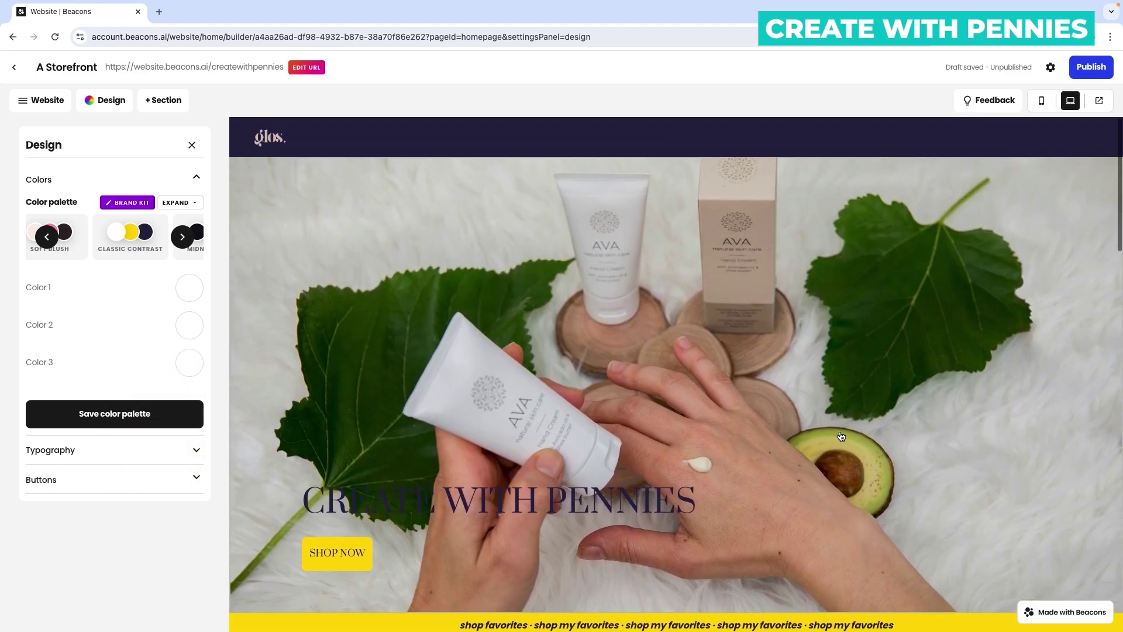
scroll(841, 436, "down", 15)
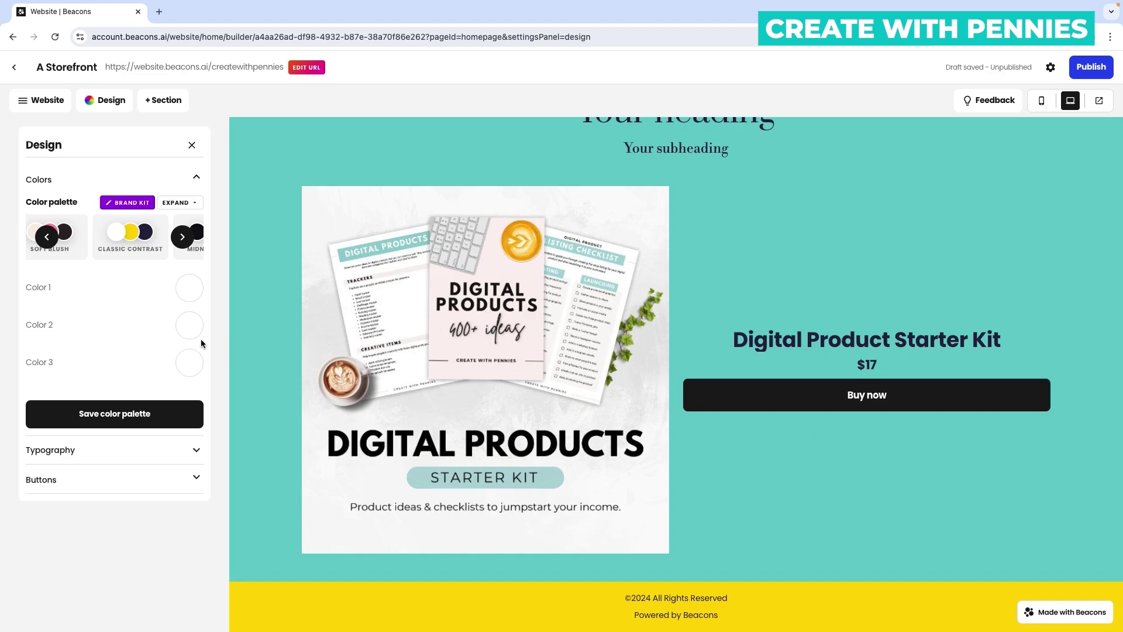
Switch the site's color palette back to Soft Blush and check it from the hero to the footer.
scroll(135, 231, "left", 3)
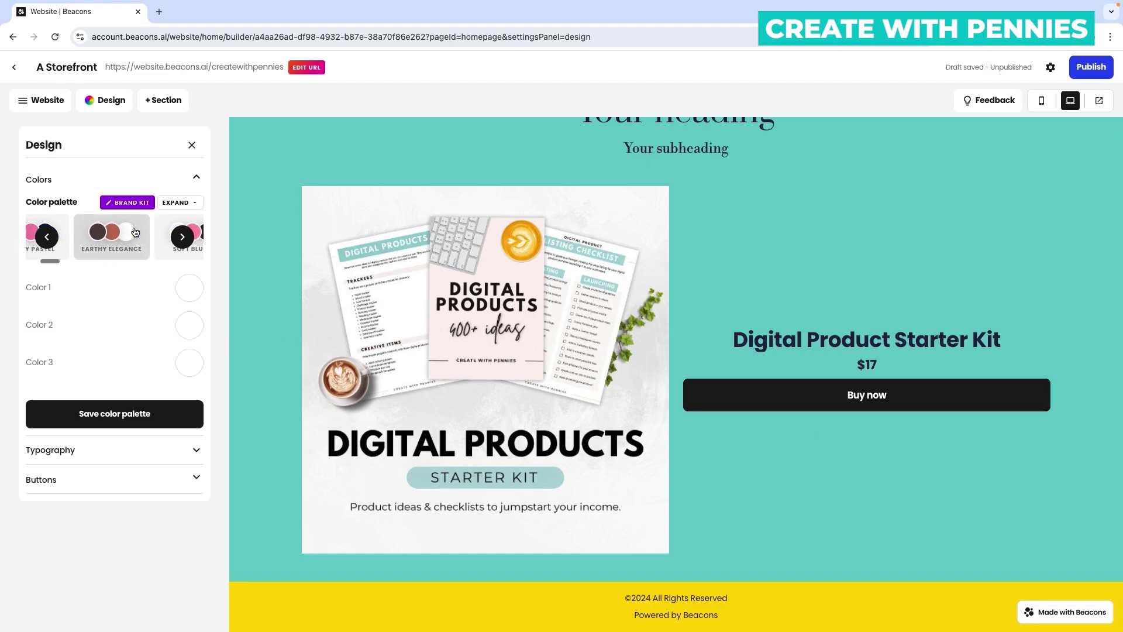
left_click(135, 231)
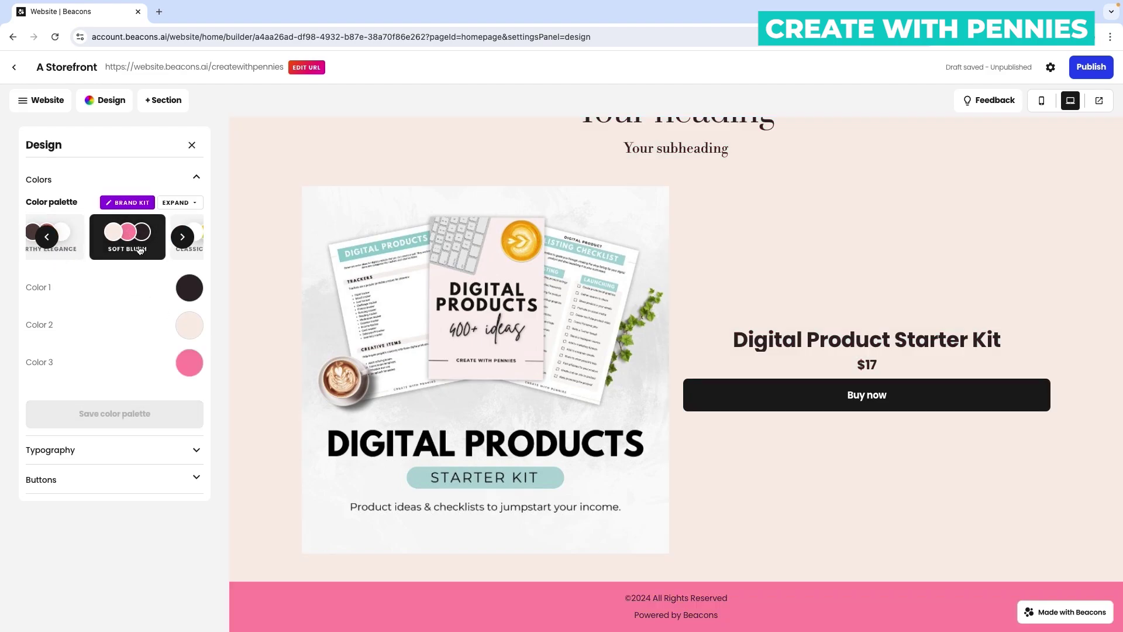
scroll(633, 373, "up", 15)
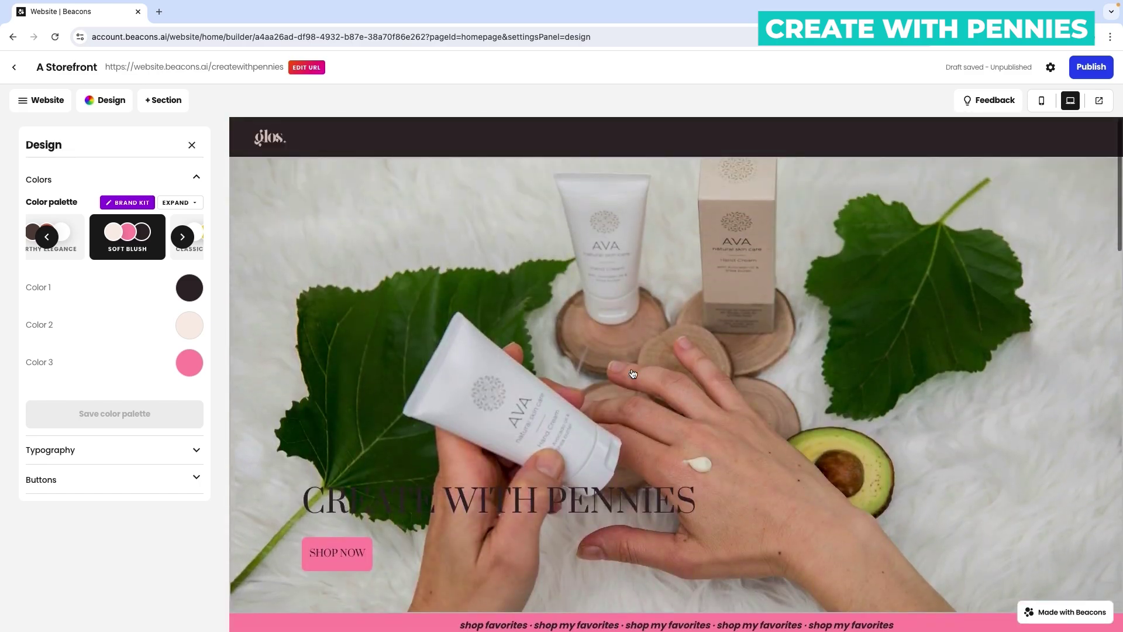
scroll(632, 373, "down", 6)
scroll(633, 373, "down", 12)
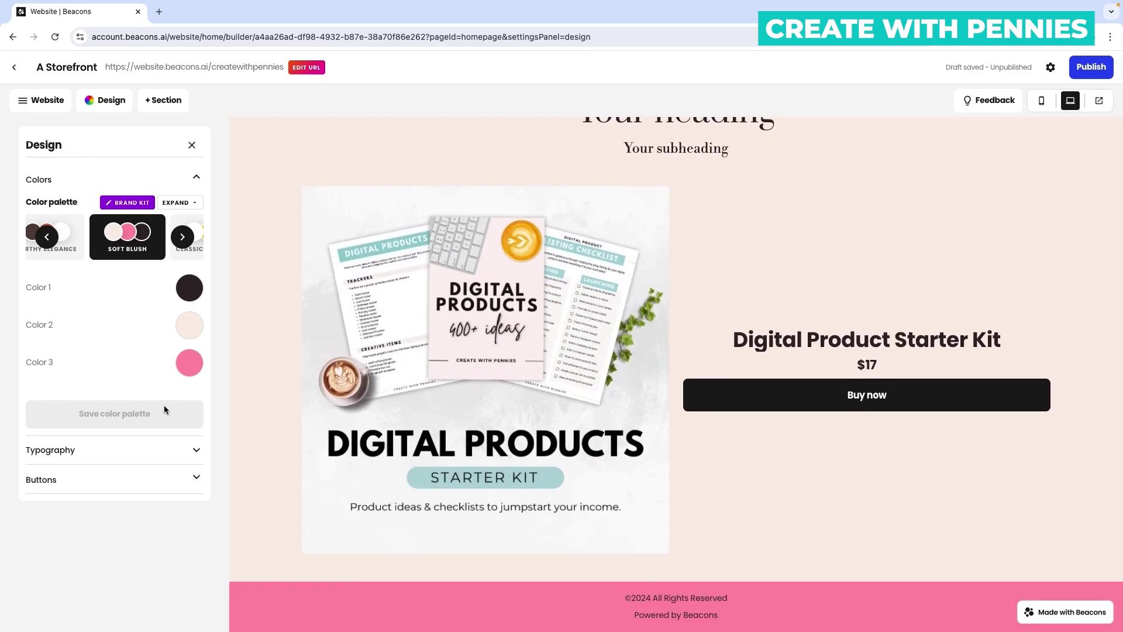
Lighten Color 2 of the Soft Blush palette to a paler pink and save the palette as "Blush 1".
left_click(189, 326)
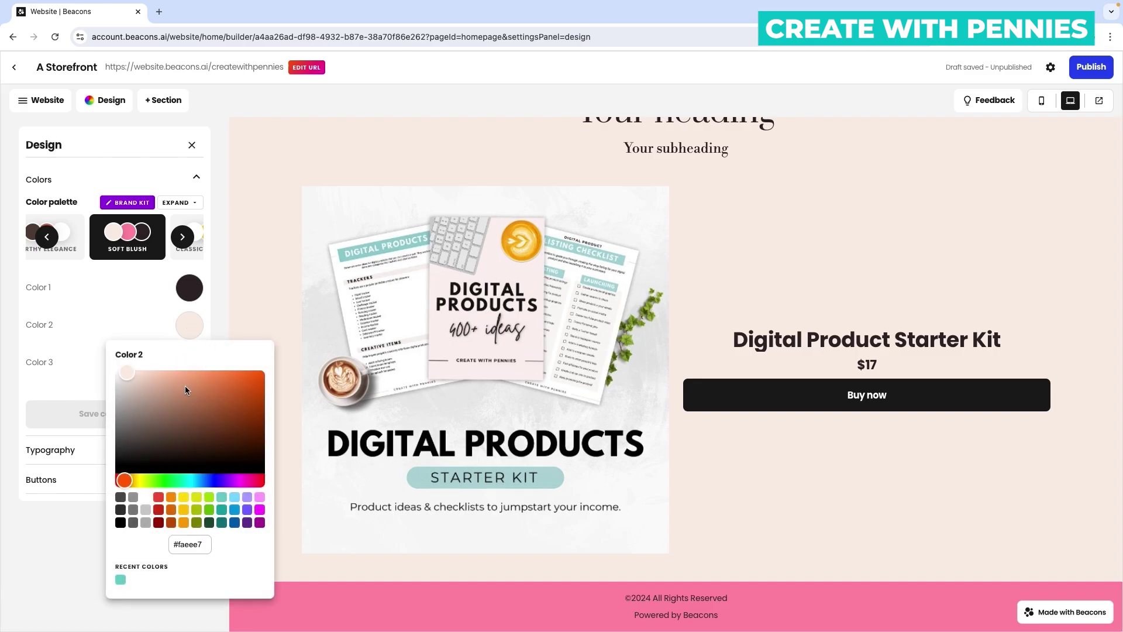
left_click(128, 373)
left_click(105, 413)
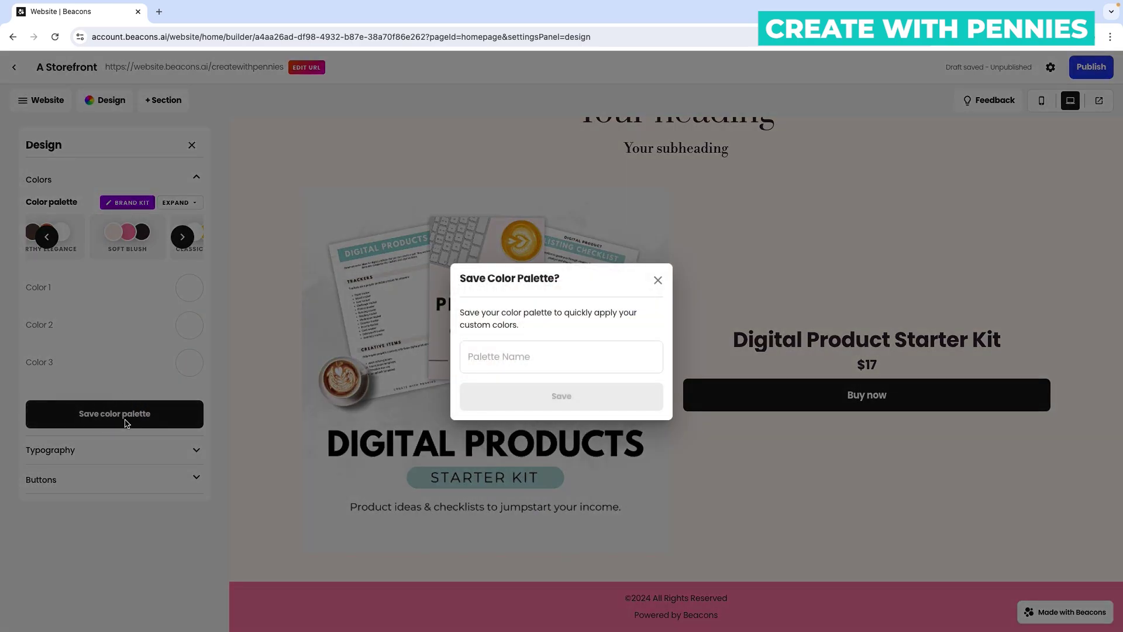
left_click(552, 359)
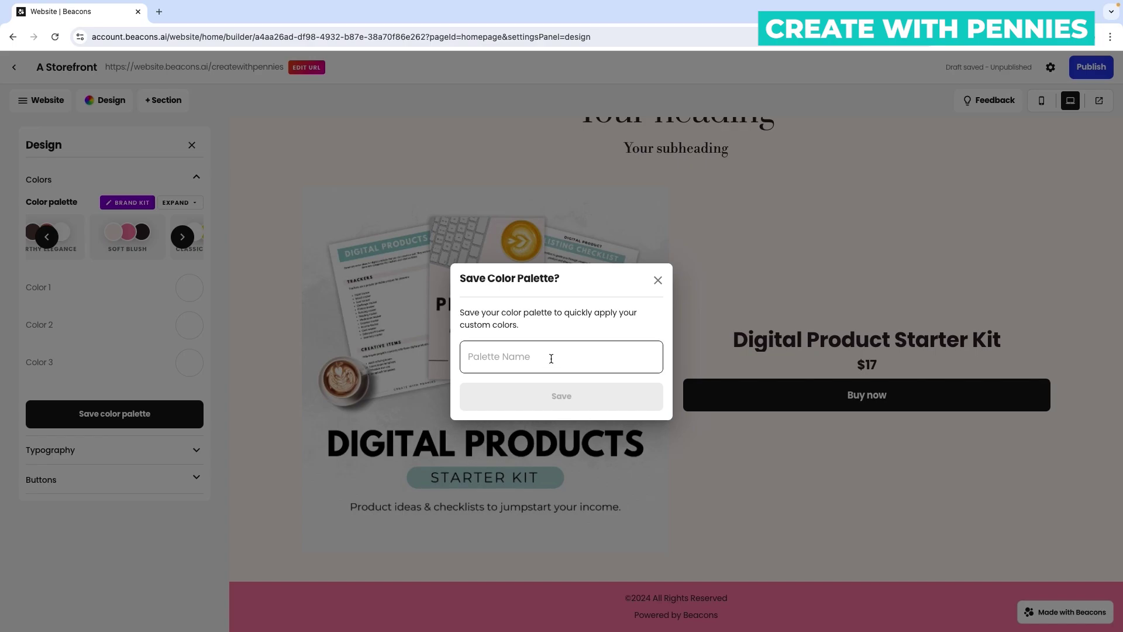
type("Blush 1")
left_click(609, 398)
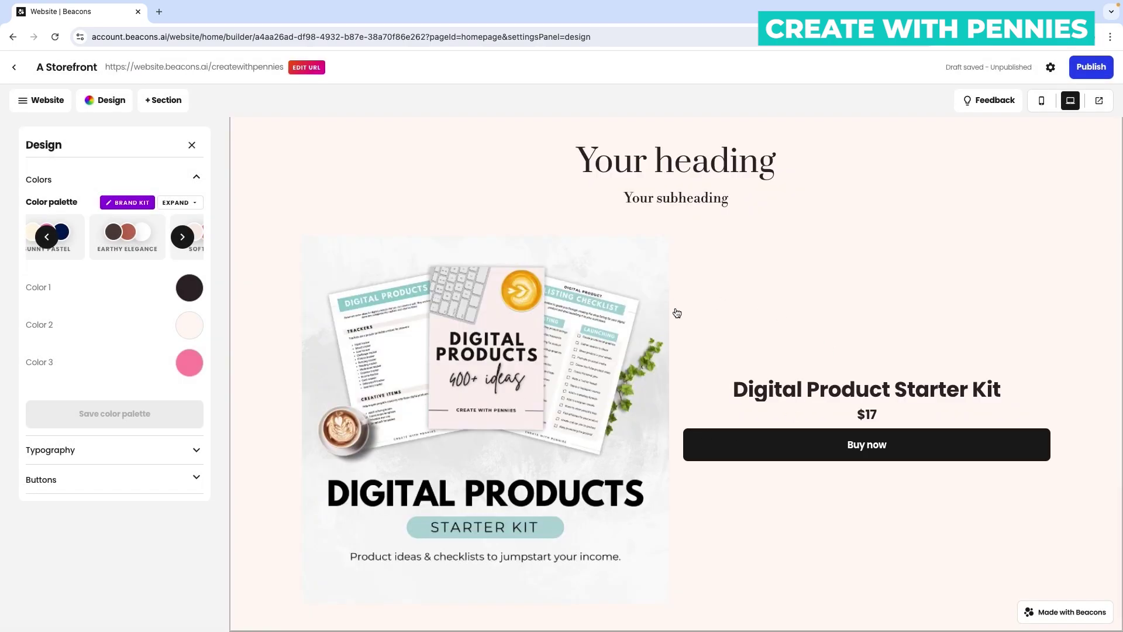
Try Fredoka One as the site's heading font, and change the heading font to Anton.
left_click(197, 450)
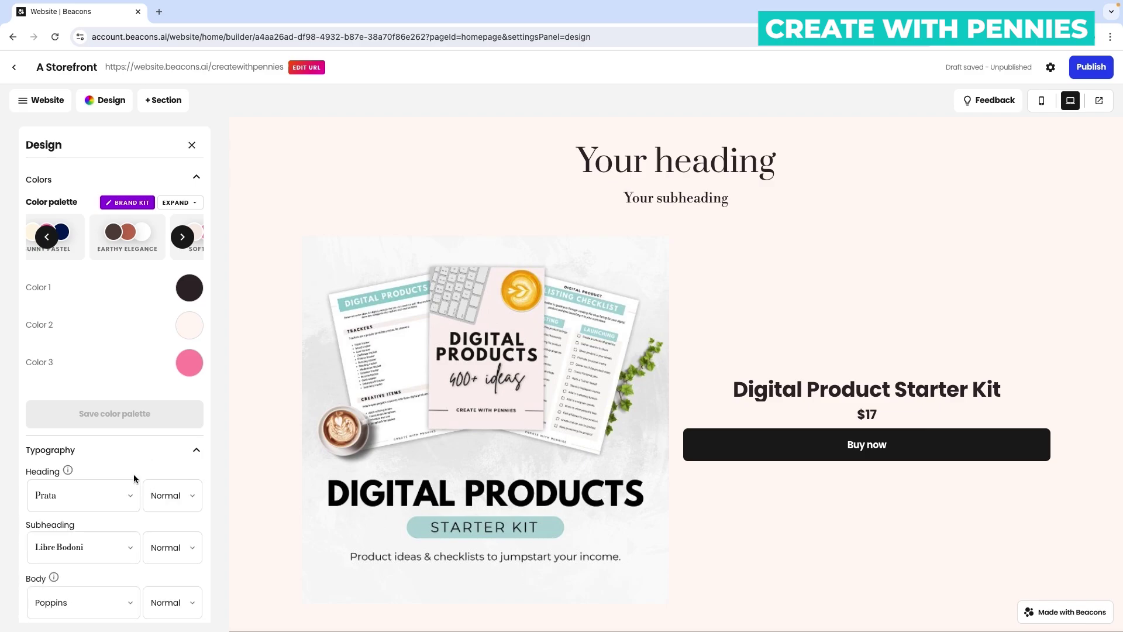
scroll(134, 478, "down", 1)
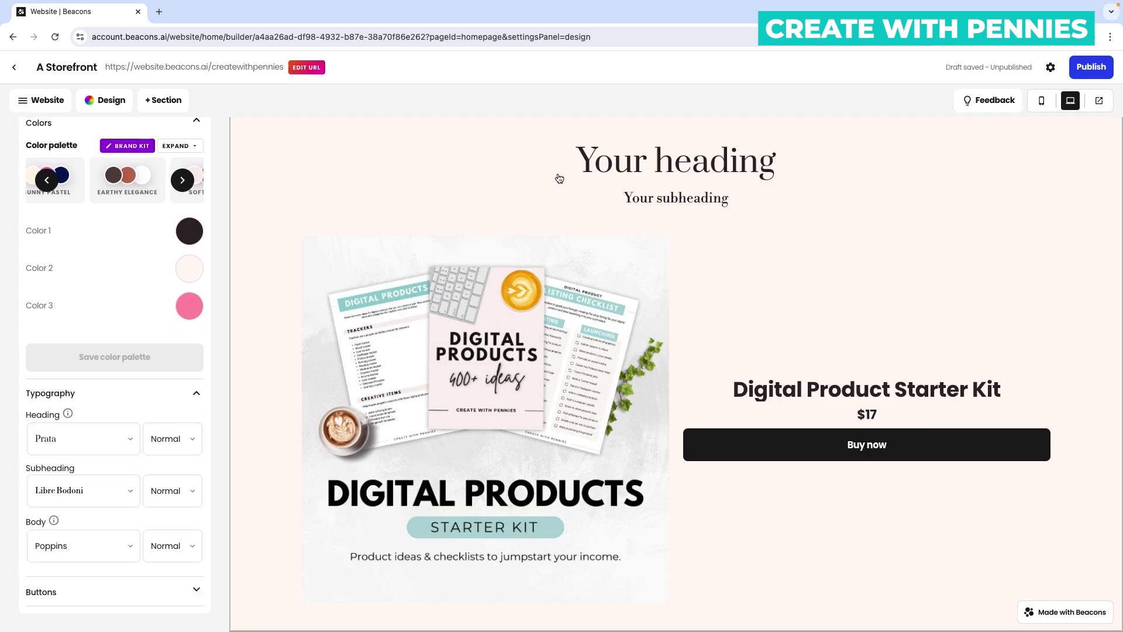
left_click(129, 444)
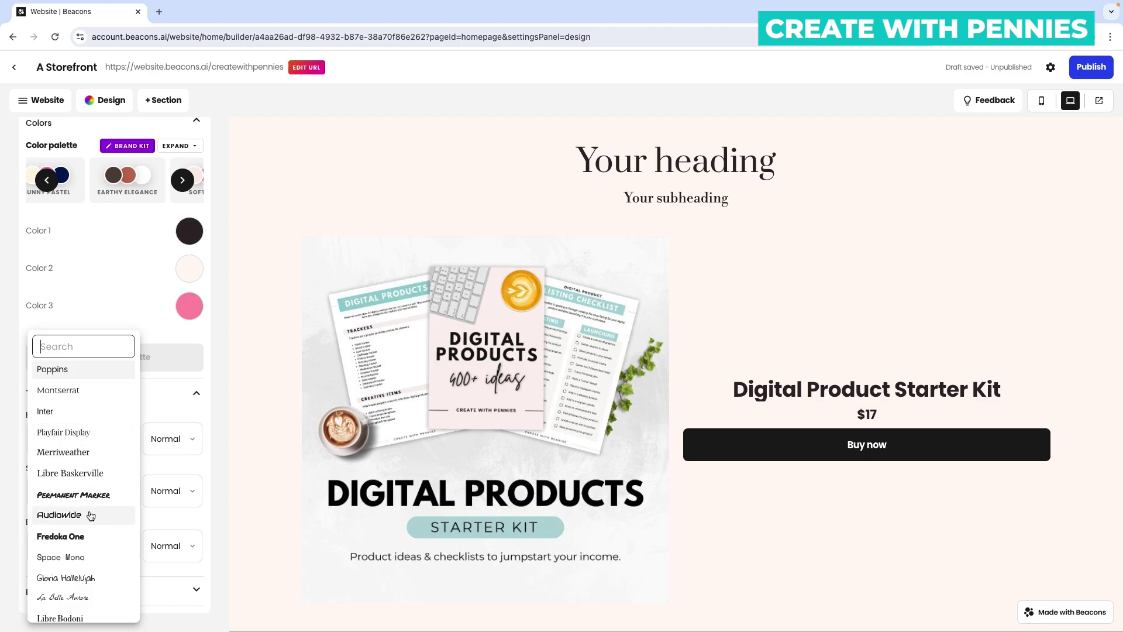
left_click(111, 536)
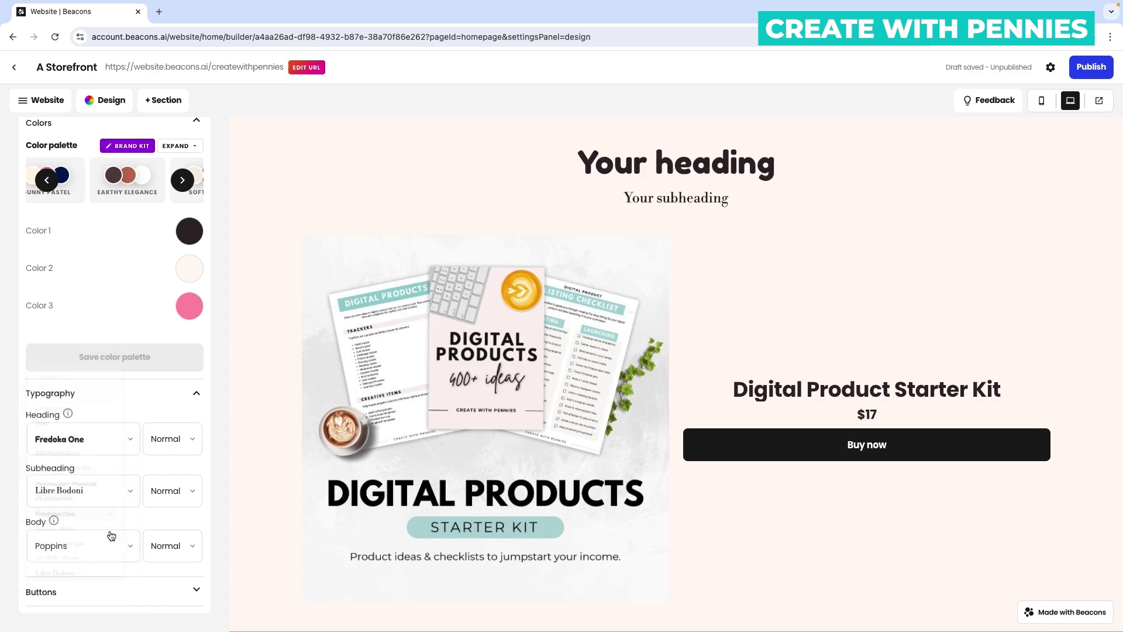
left_click(88, 450)
scroll(82, 504, "down", 3)
left_click(78, 514)
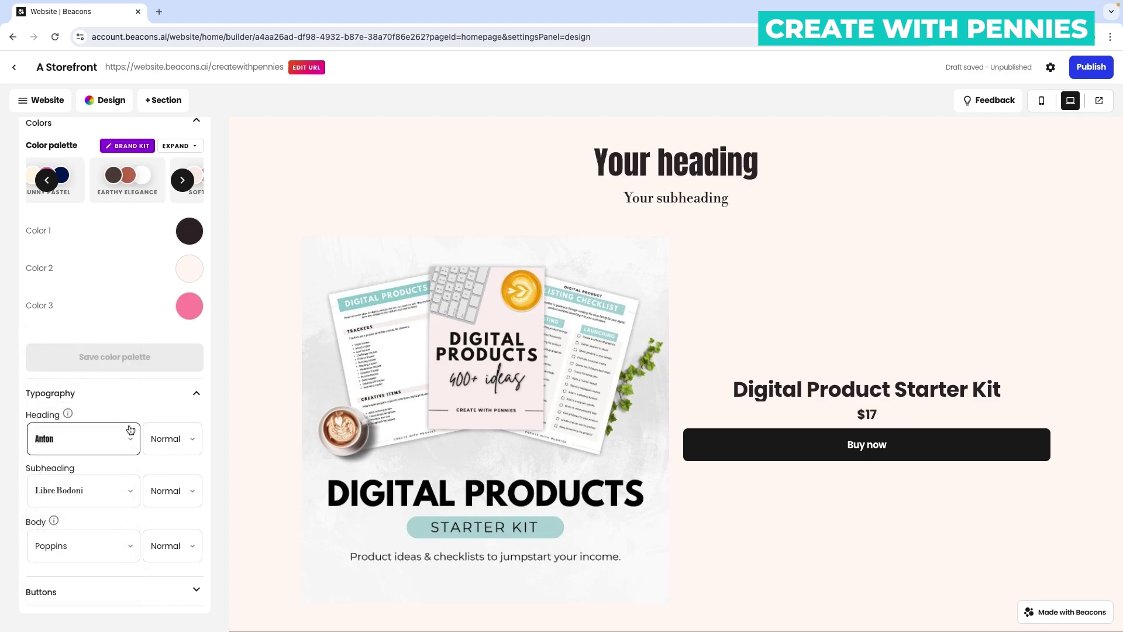
Change the site's heading font to Montserrat with Bold weight.
left_click(117, 440)
scroll(113, 466, "down", 5)
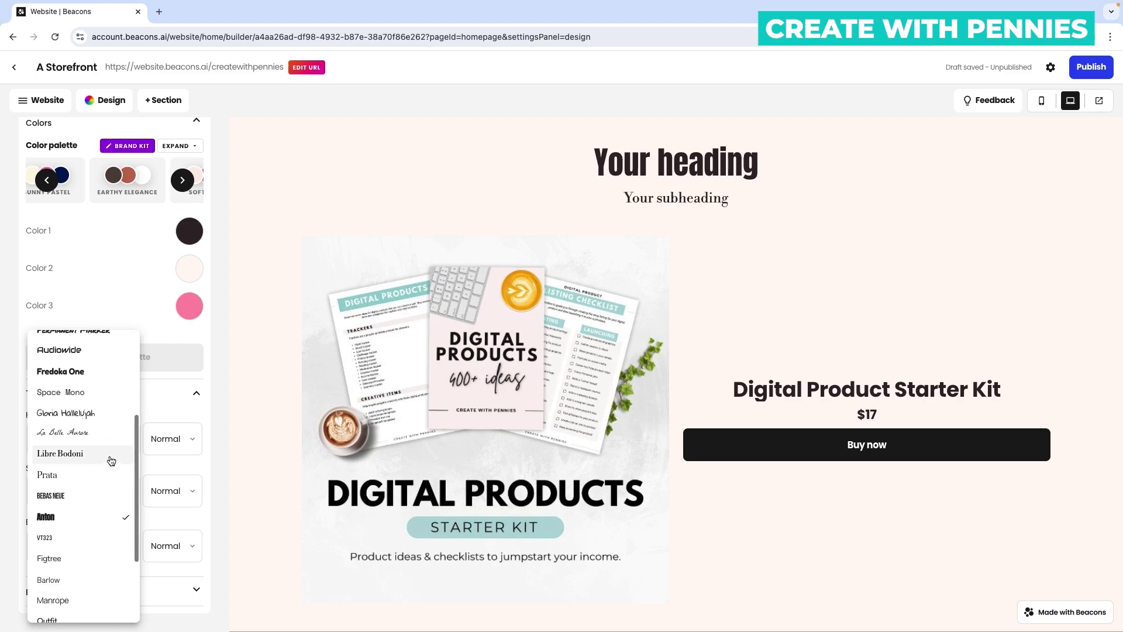
scroll(111, 461, "up", 6)
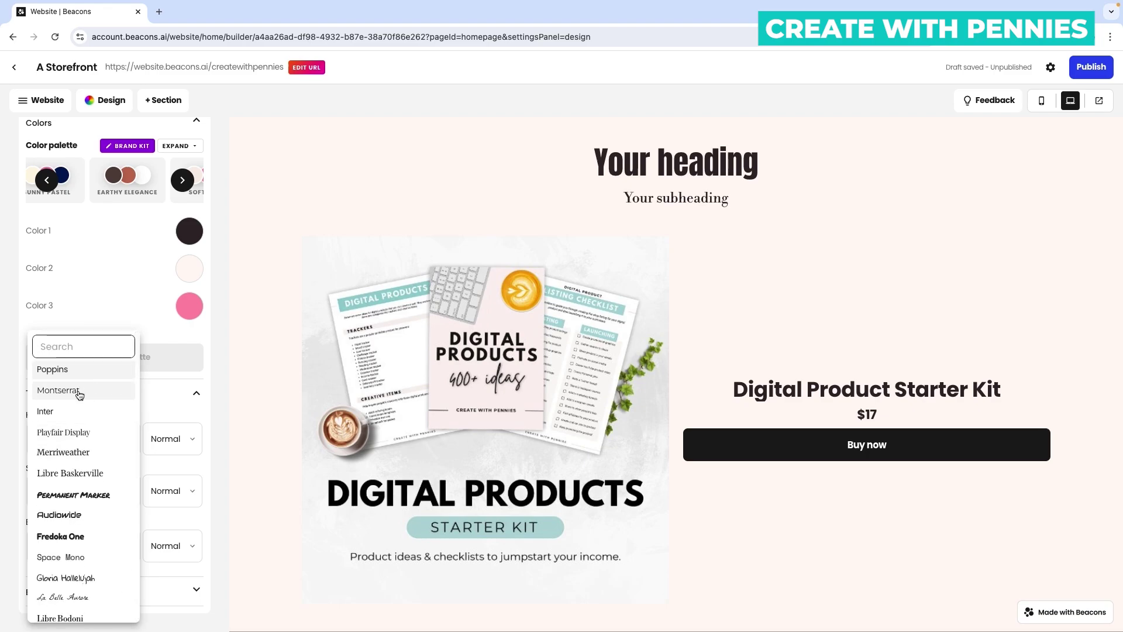
left_click(59, 390)
left_click(184, 446)
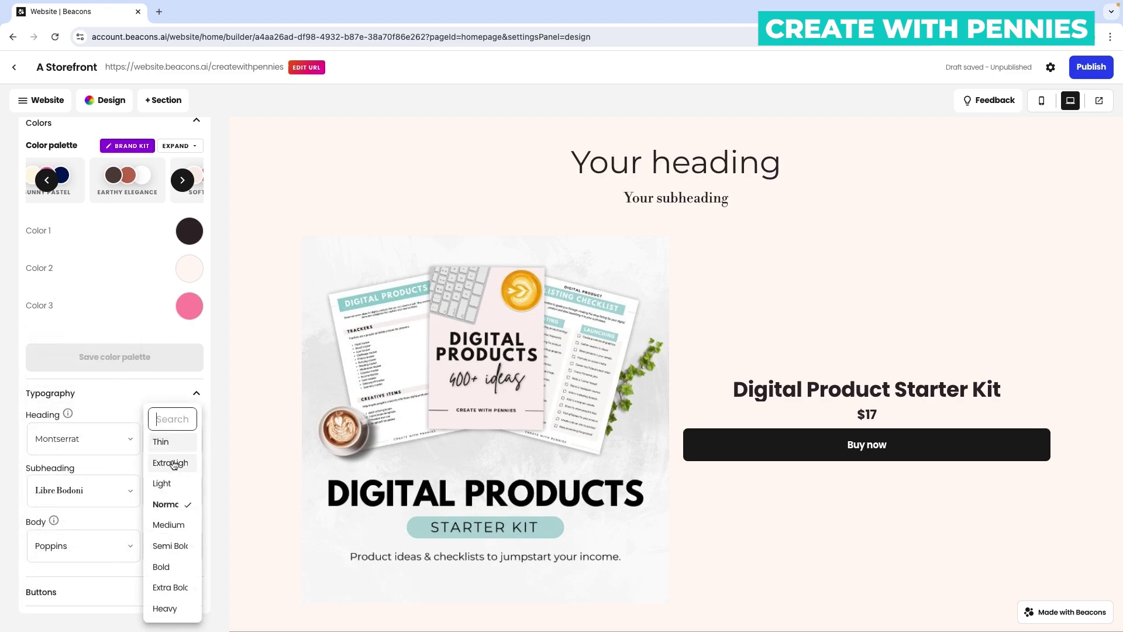
left_click(169, 568)
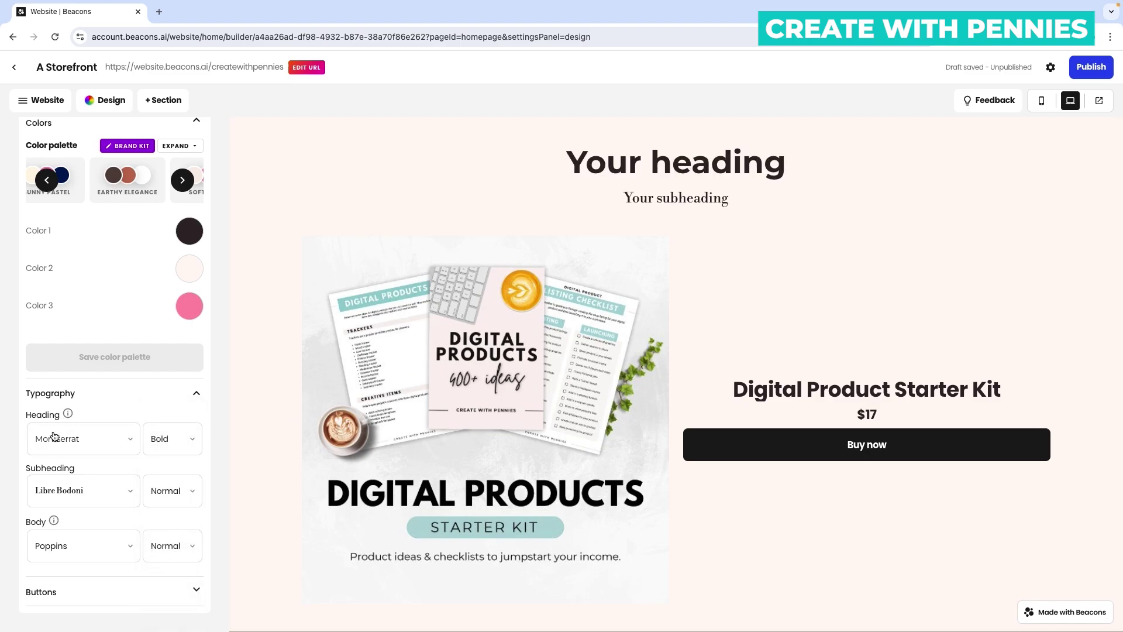
Try Merriweather as the site's subheading font, and change the subheading font to Poppins.
left_click(114, 487)
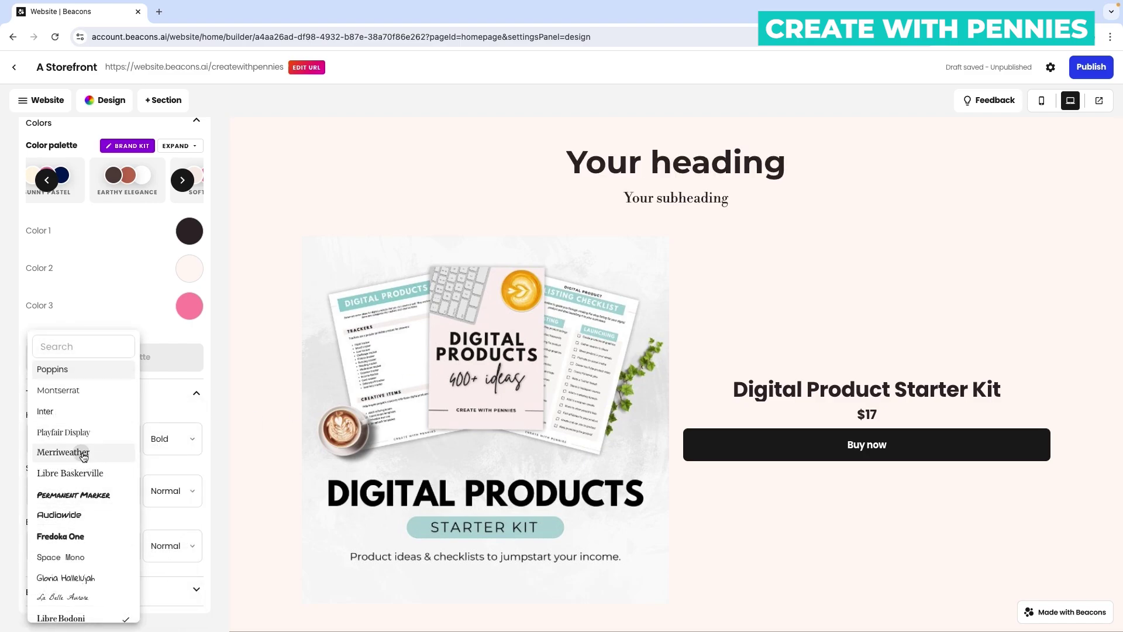
left_click(84, 455)
left_click(182, 496)
left_click(118, 500)
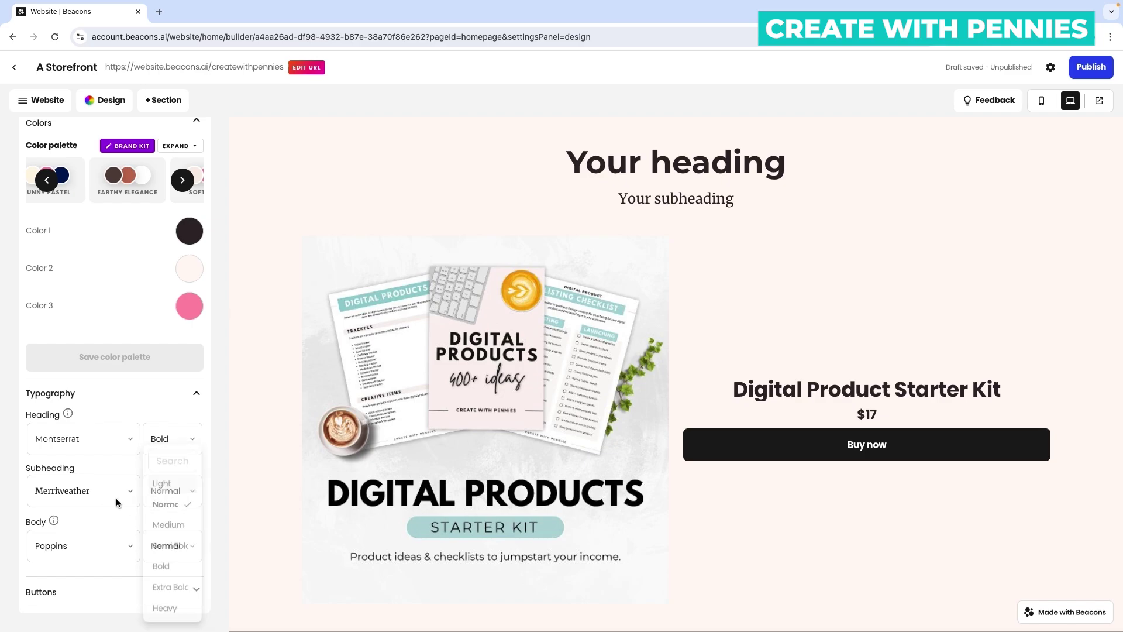
left_click(118, 502)
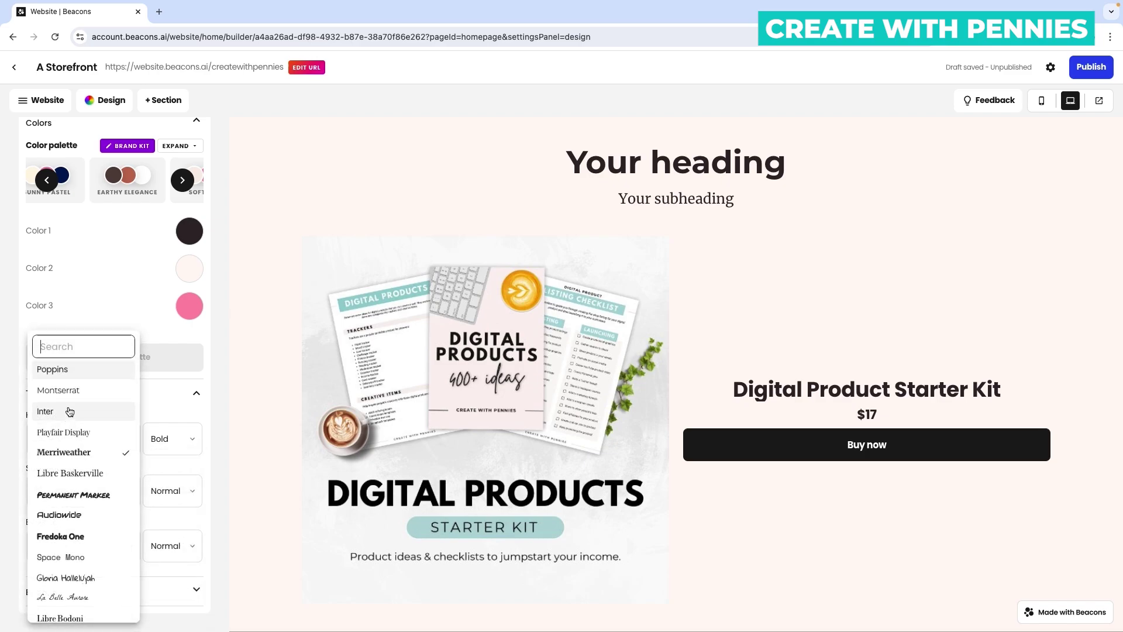
left_click(81, 369)
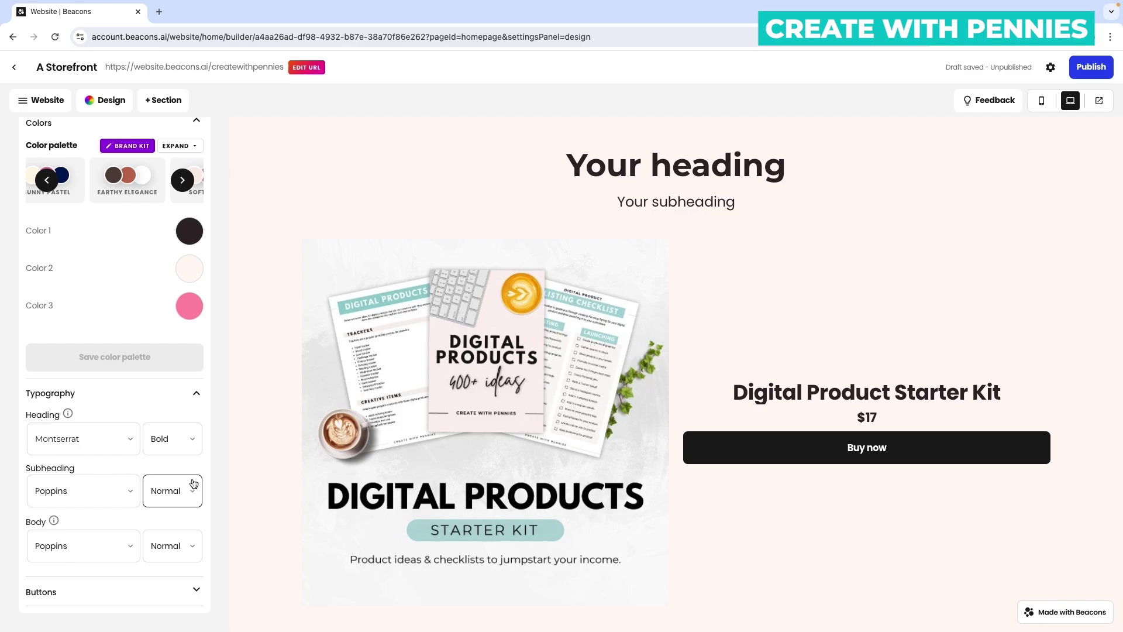
Try other corner radii for the site's buttons, including 14 px, and return the radius to 8 px.
left_click(195, 592)
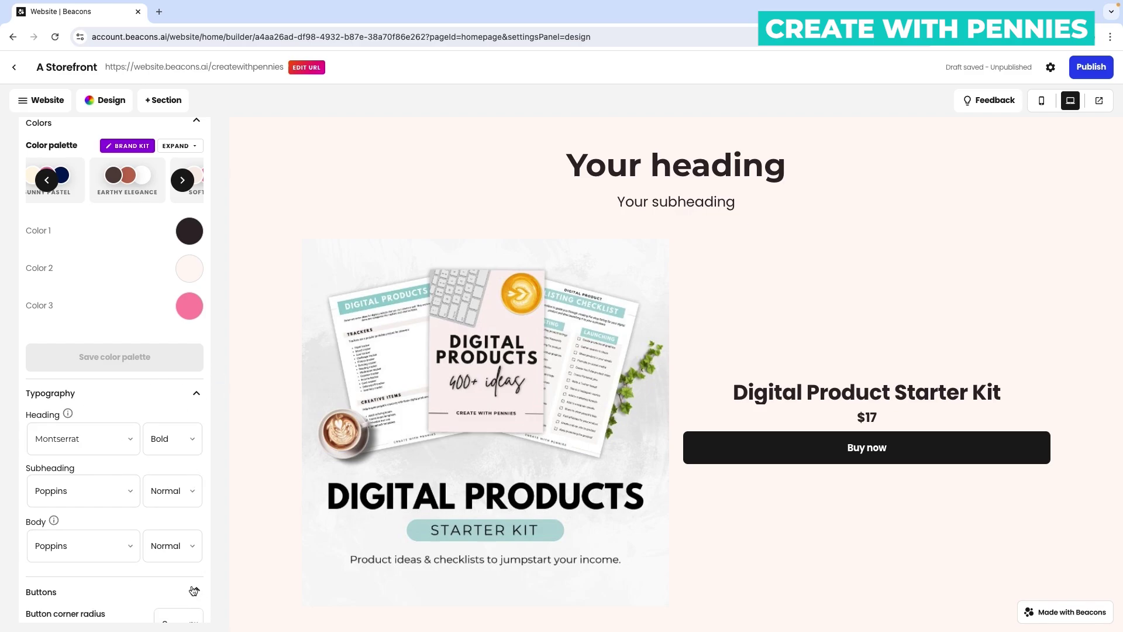
scroll(88, 548, "down", 2)
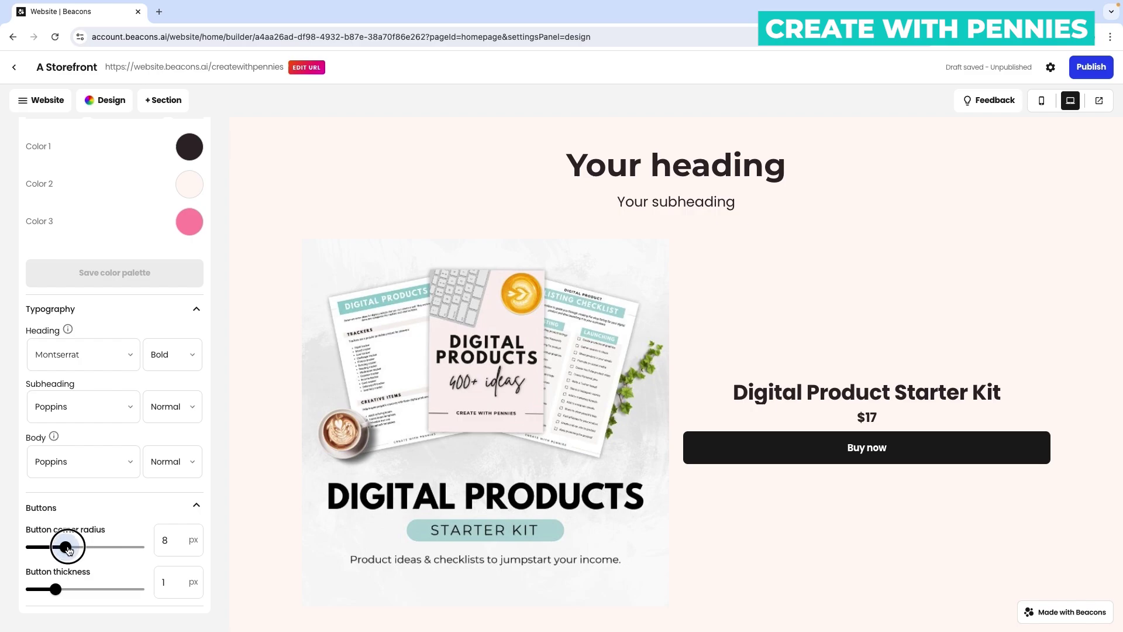
left_click_drag(67, 548, 26, 548)
left_click(99, 549)
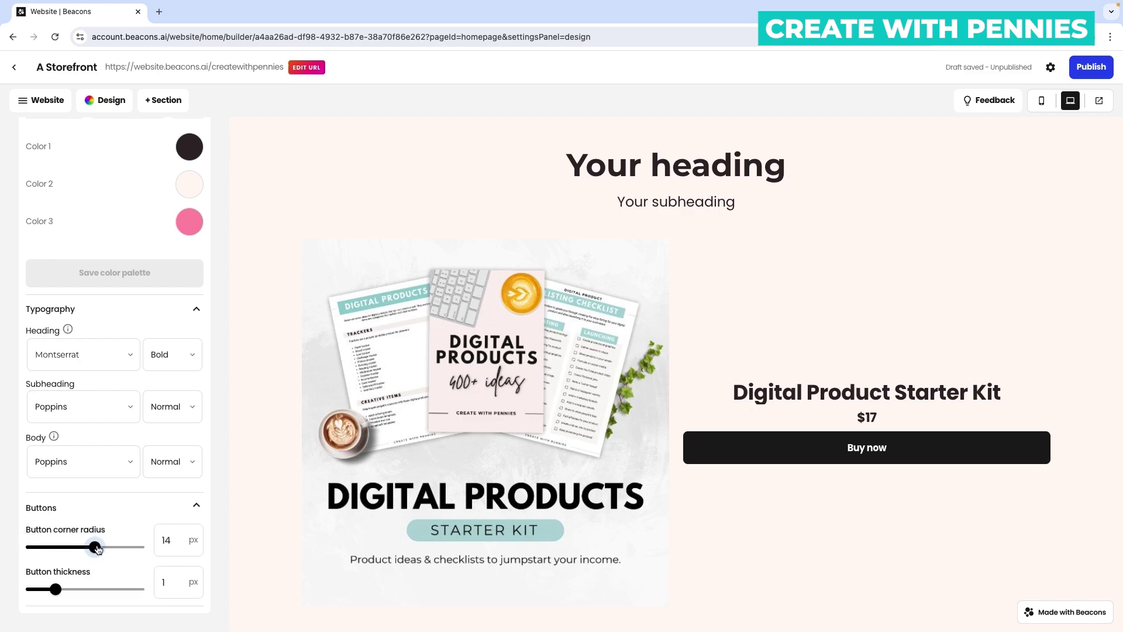
left_click_drag(97, 548, 80, 548)
mouse_move(57, 589)
left_mouse_down()
mouse_move(115, 590)
mouse_move(56, 590)
left_mouse_up()
left_click_drag(88, 552, 73, 552)
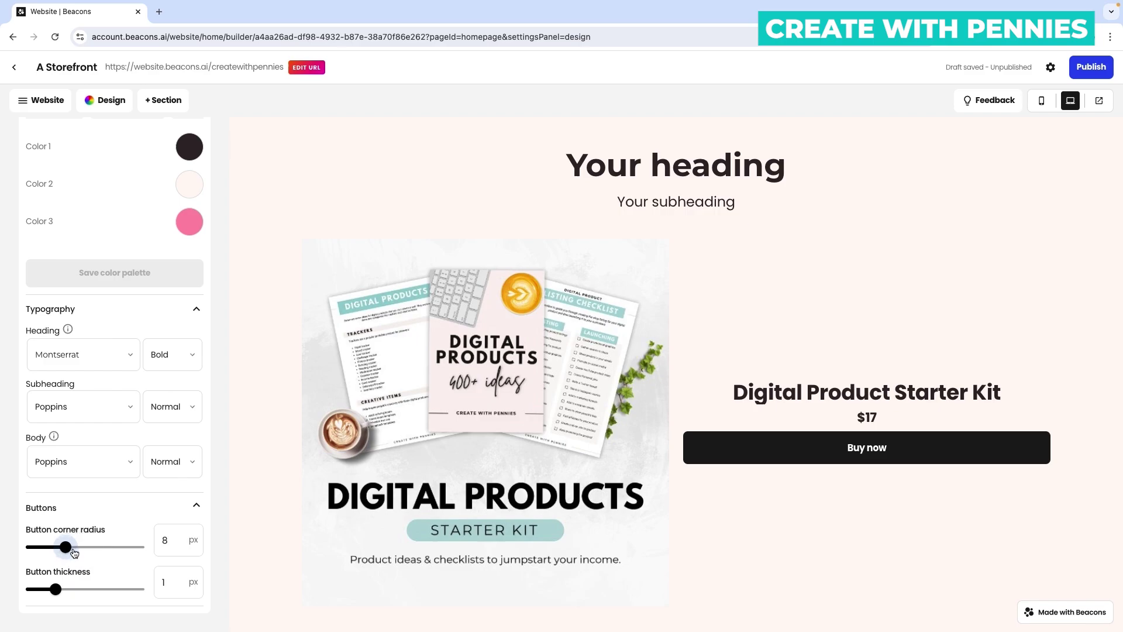
Close the site-wide design settings and open the YouTube section above the newsletter for editing.
left_click(103, 104)
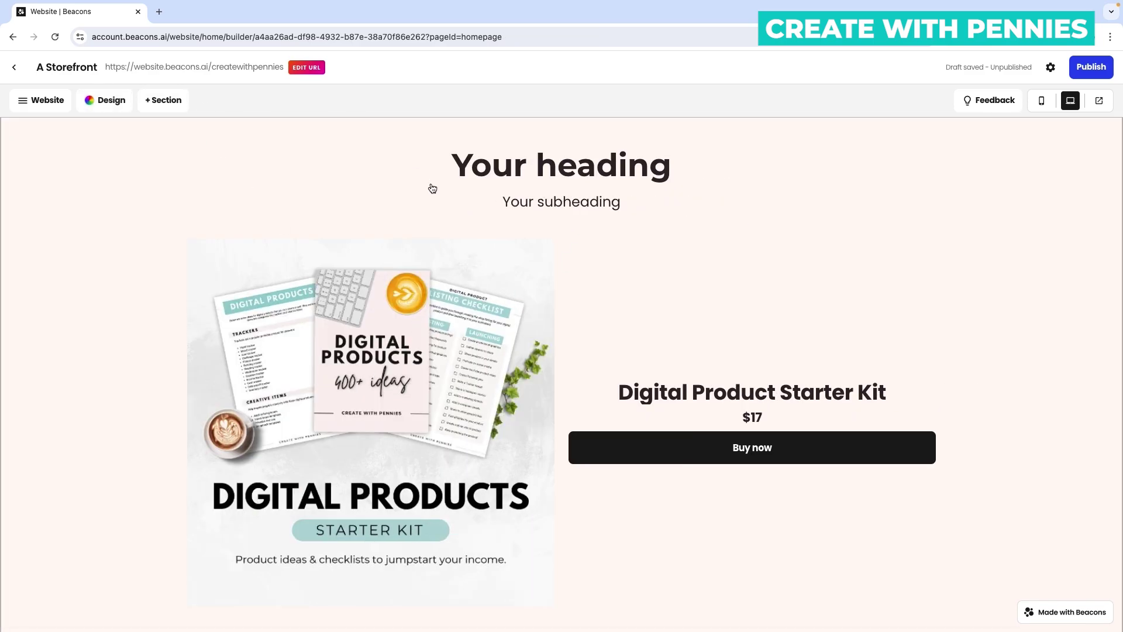
scroll(454, 227, "down", 1)
scroll(577, 284, "up", 12)
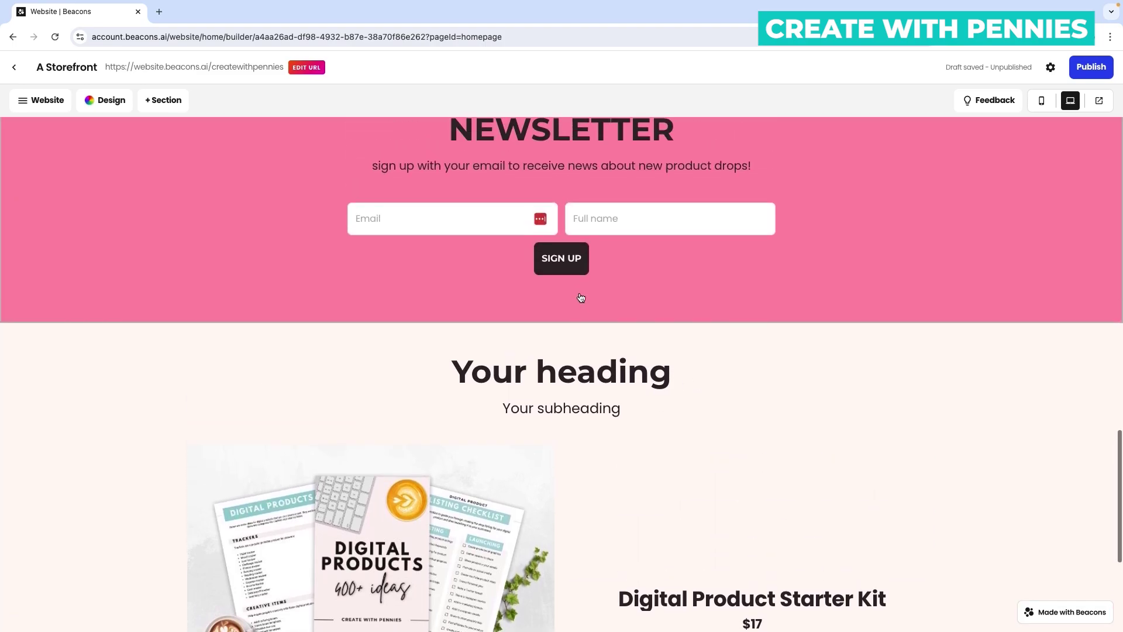
scroll(524, 375, "down", 3)
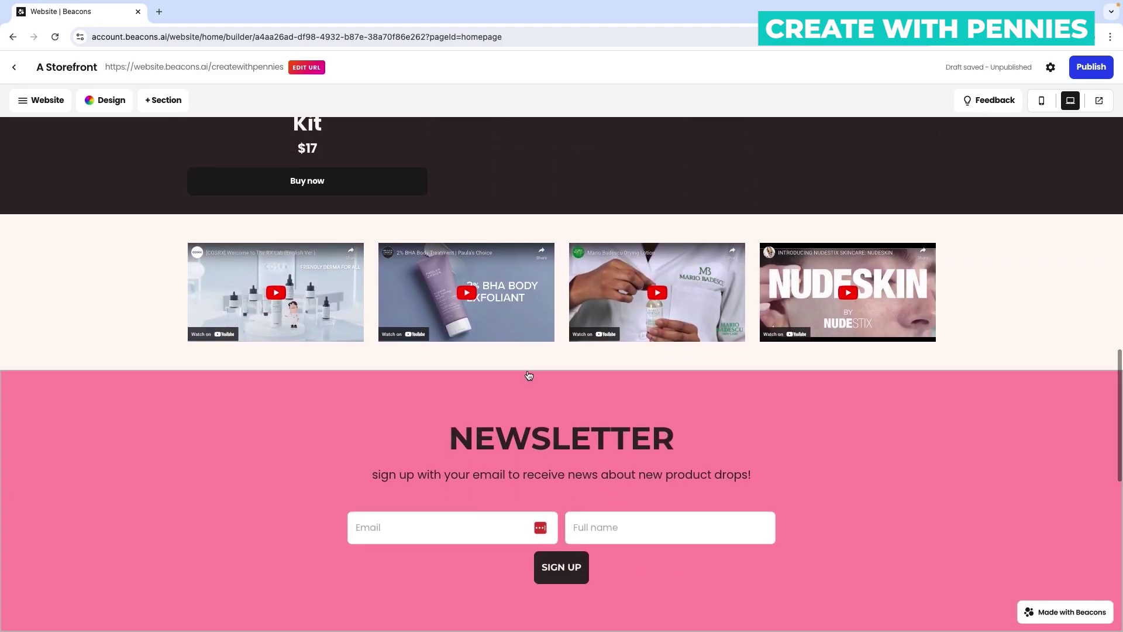
scroll(996, 221, "down", 1)
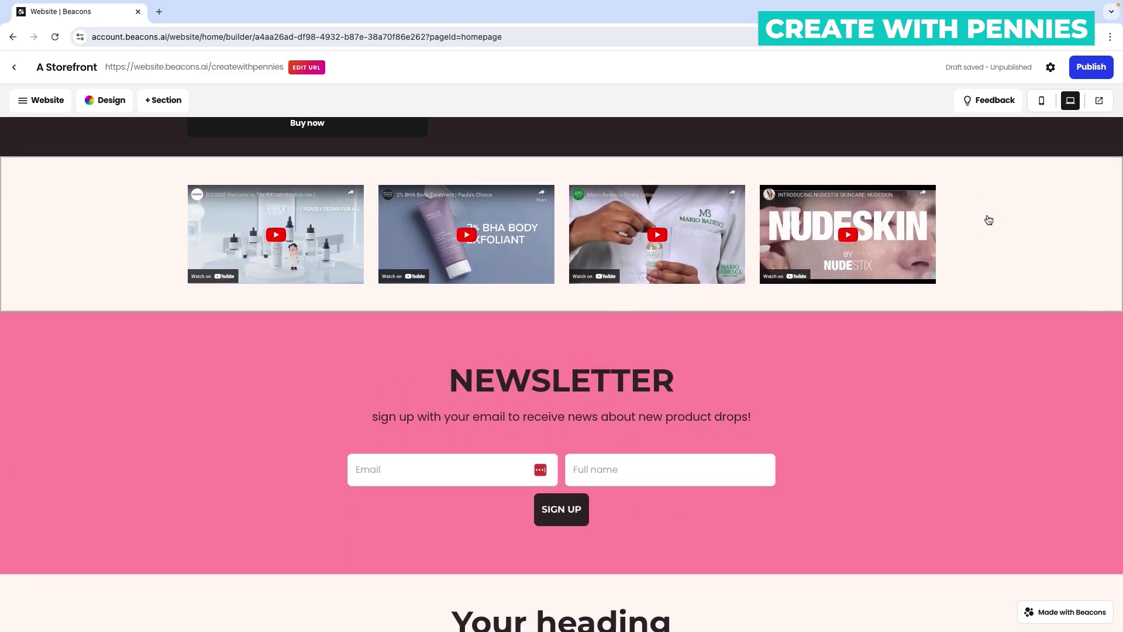
left_click(989, 220)
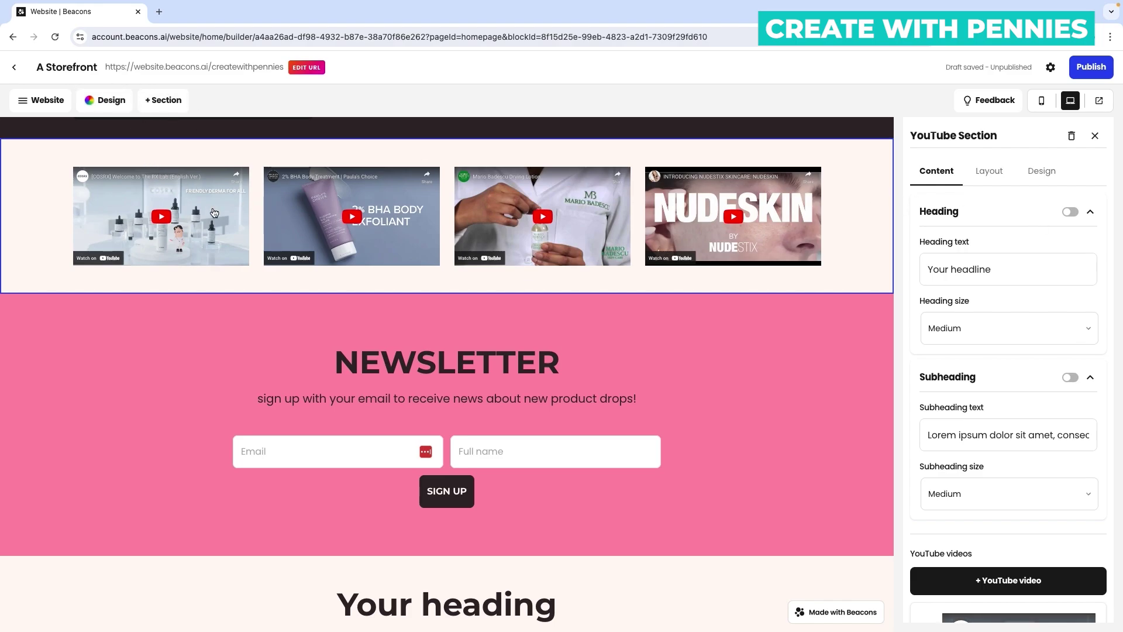
Try the one-, two- and three-column layouts for the YouTube section and return to the four-column layout.
scroll(355, 278, "up", 2)
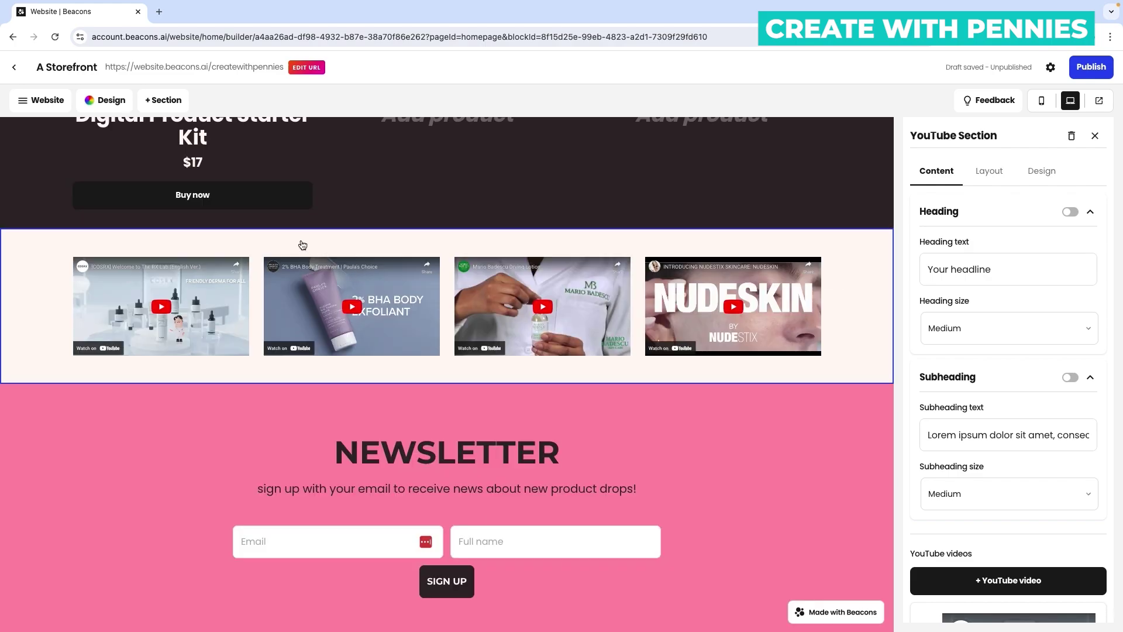
left_click(983, 171)
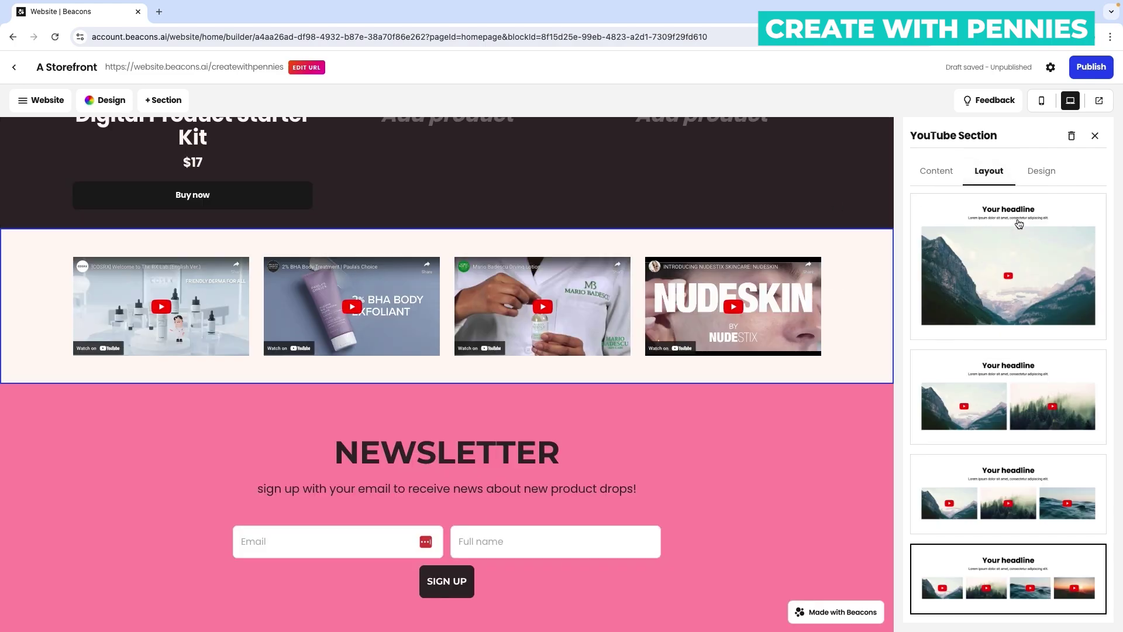
left_click(1012, 283)
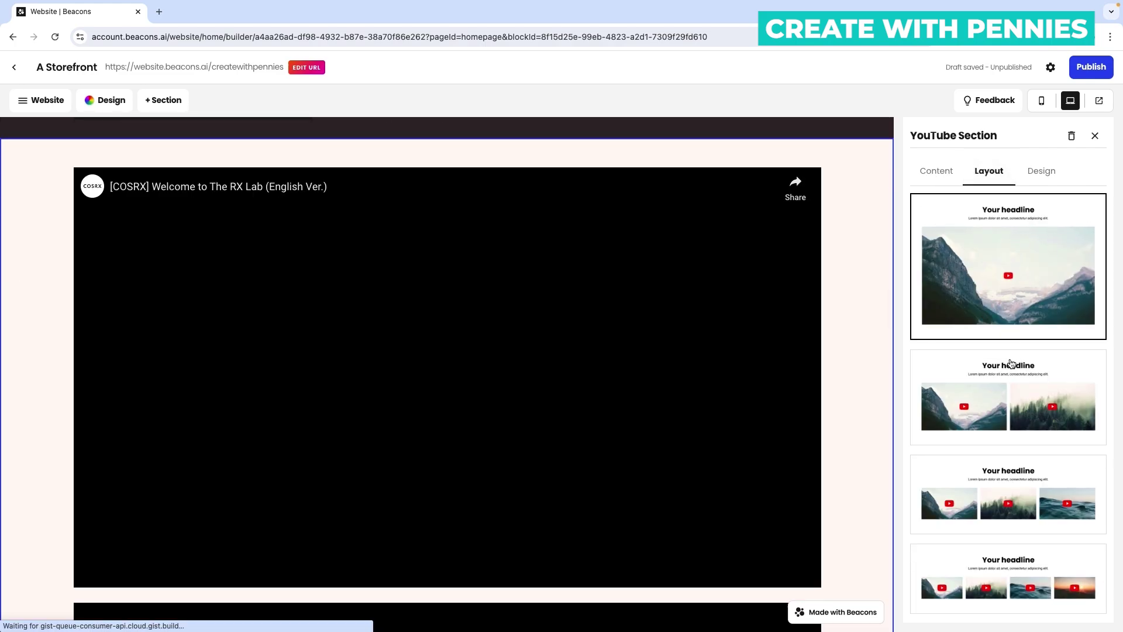
left_click(1007, 401)
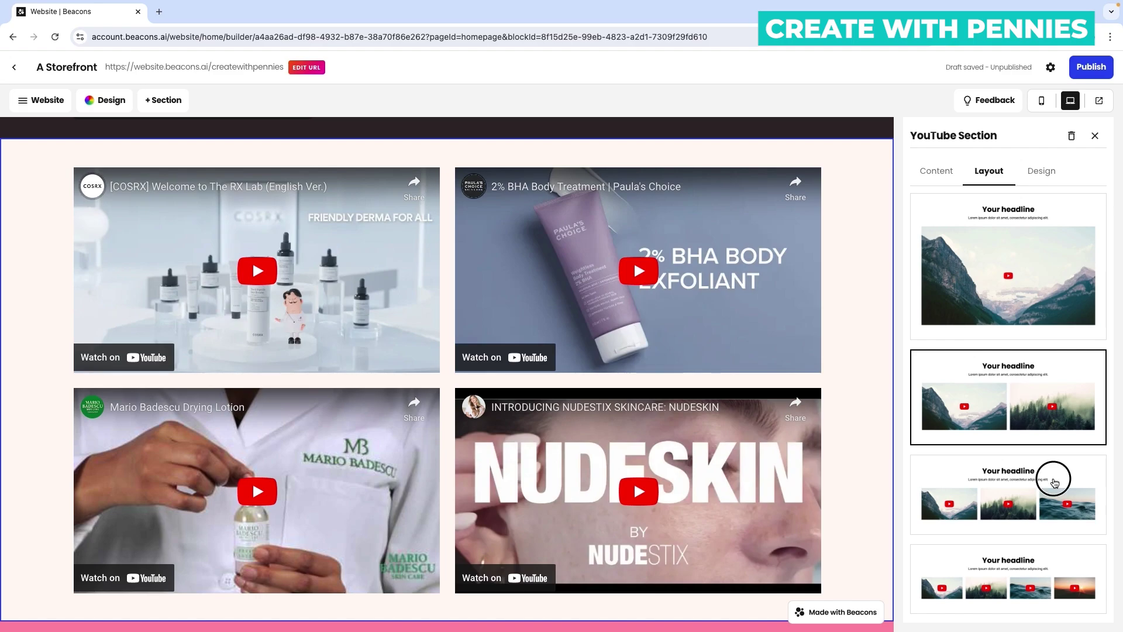
left_click(1051, 477)
scroll(1050, 477, "down", 2)
left_click(1060, 451)
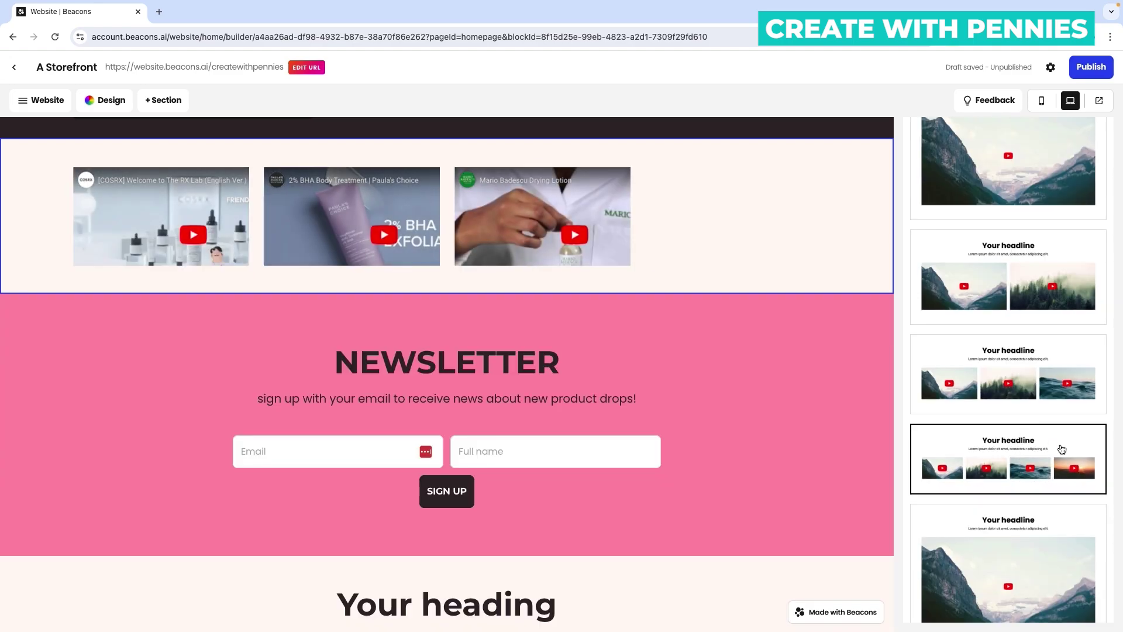
Clear the YouTube section's heading text and review its content settings down to the list of videos.
left_click(695, 244)
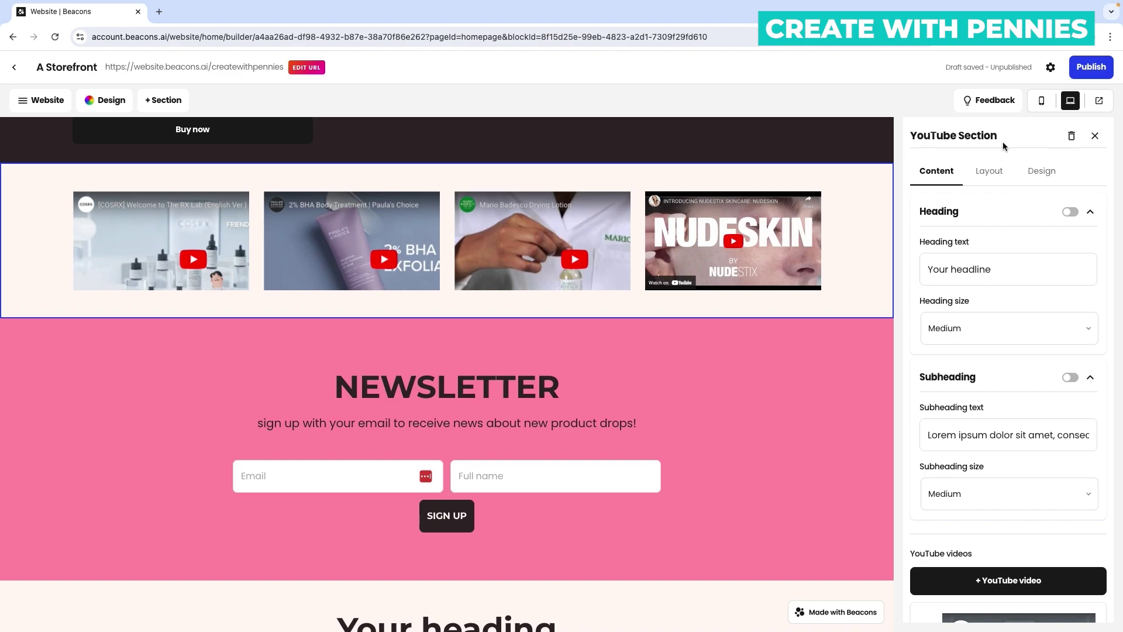
triple_click(1009, 270)
key("BackSpace")
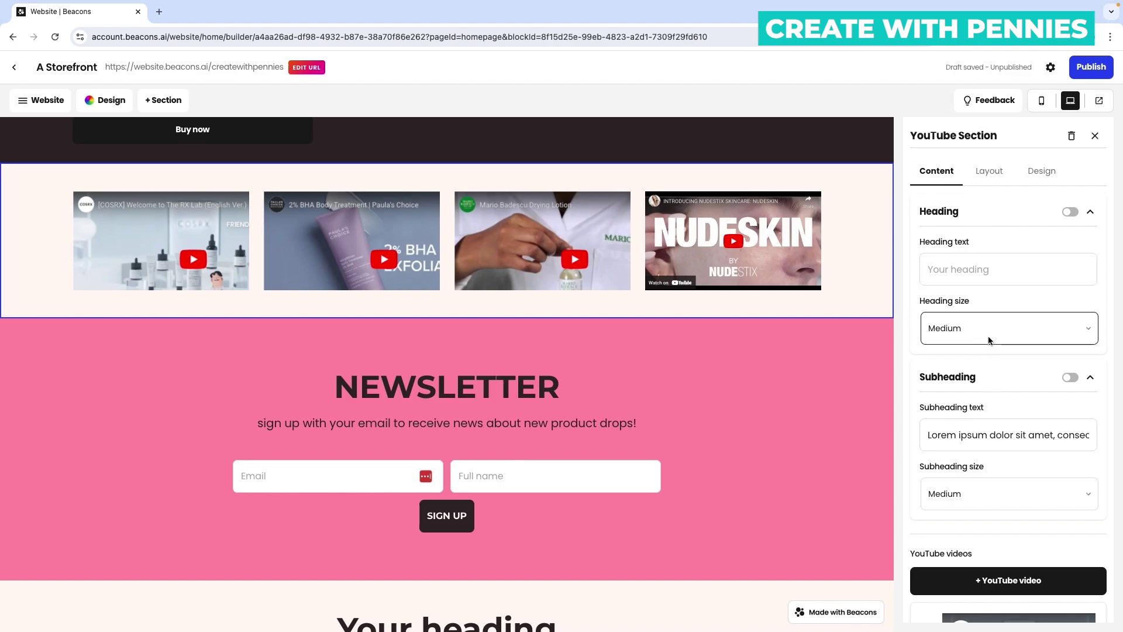
left_click(989, 340)
left_click(975, 403)
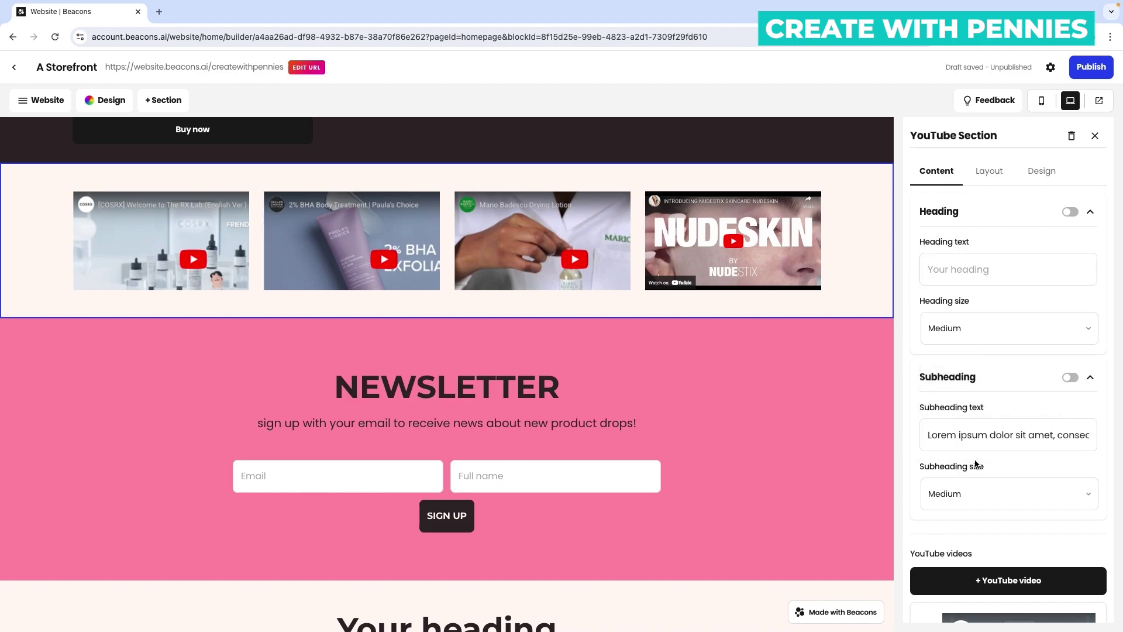
scroll(975, 465, "down", 6)
scroll(978, 348, "down", 5)
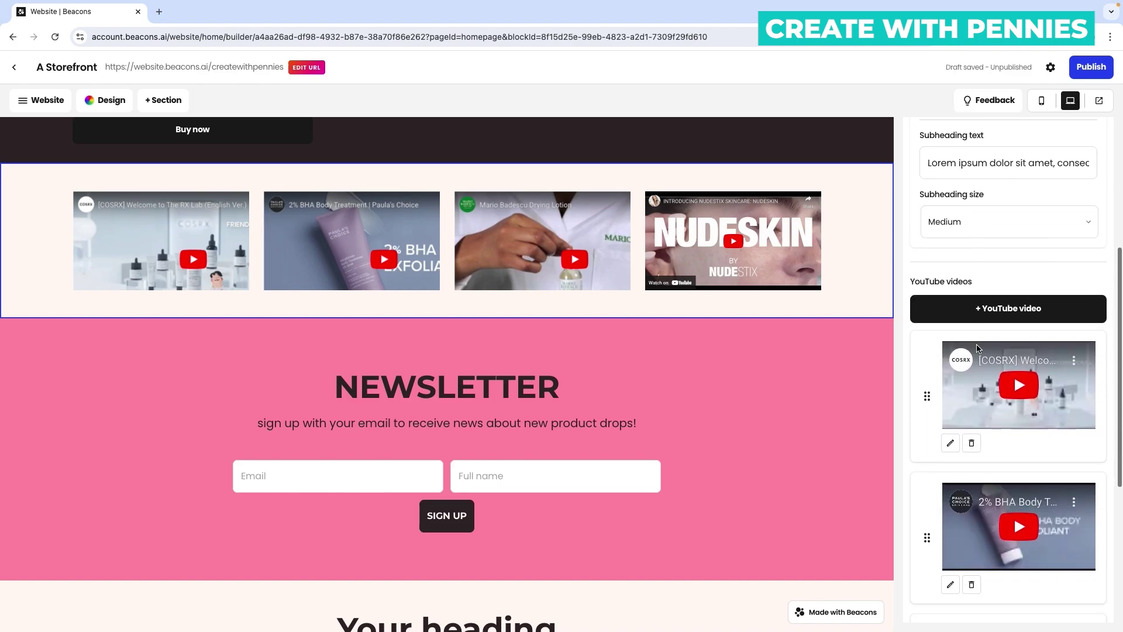
scroll(1018, 453, "down", 1)
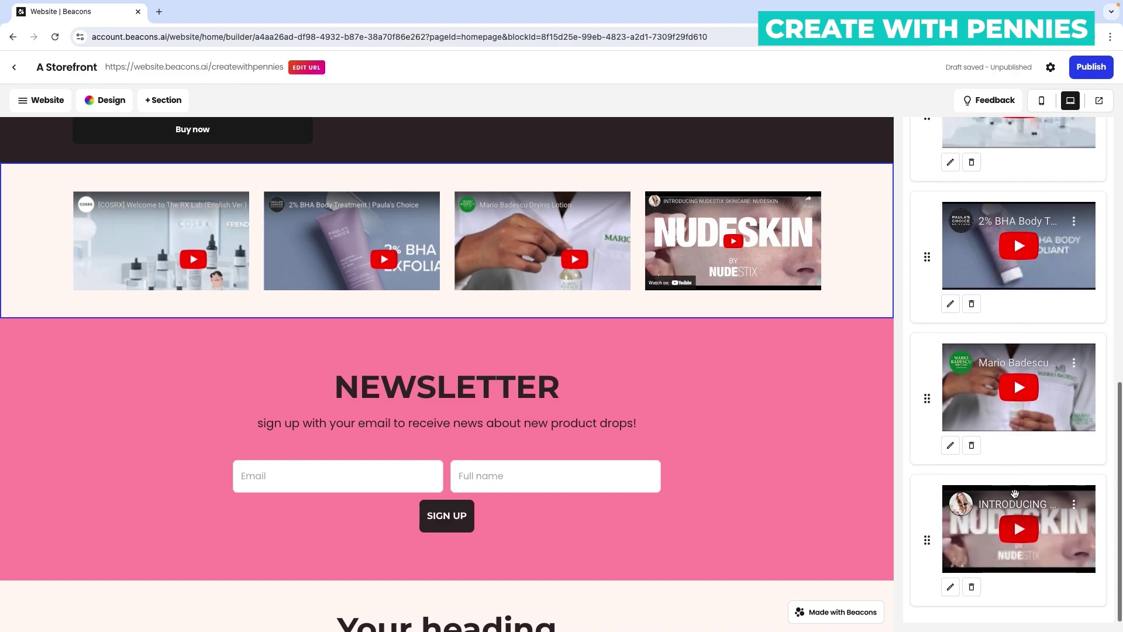
scroll(1013, 377, "up", 7)
Compare the two-, three- and four-column video layouts, and apply the layout with one large video above a row of three.
left_click(991, 171)
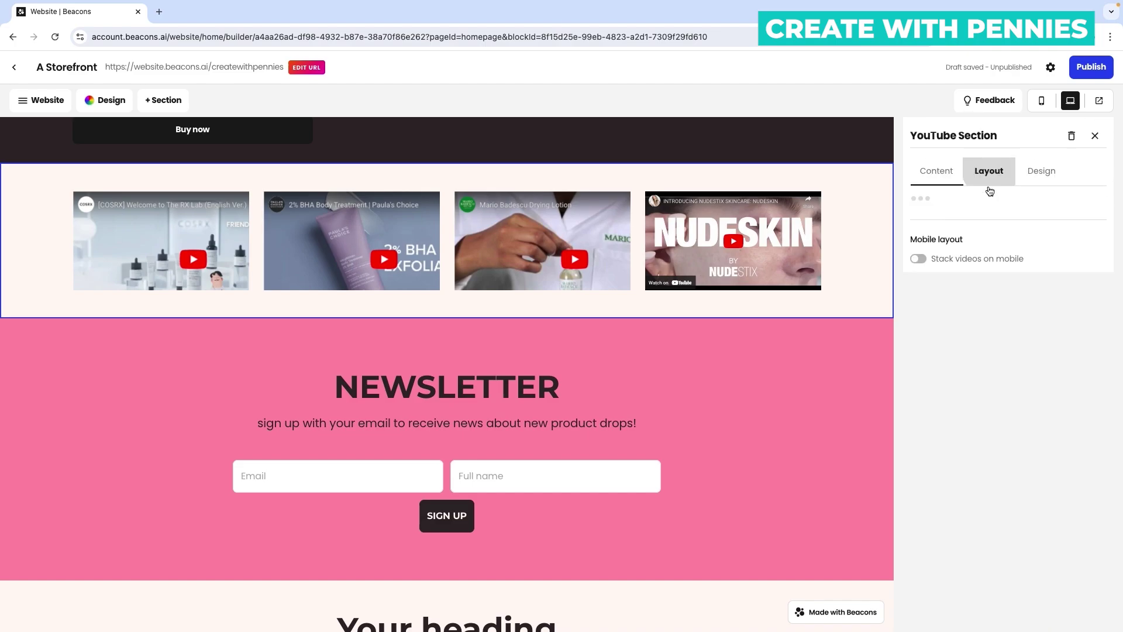
scroll(1004, 309, "down", 1)
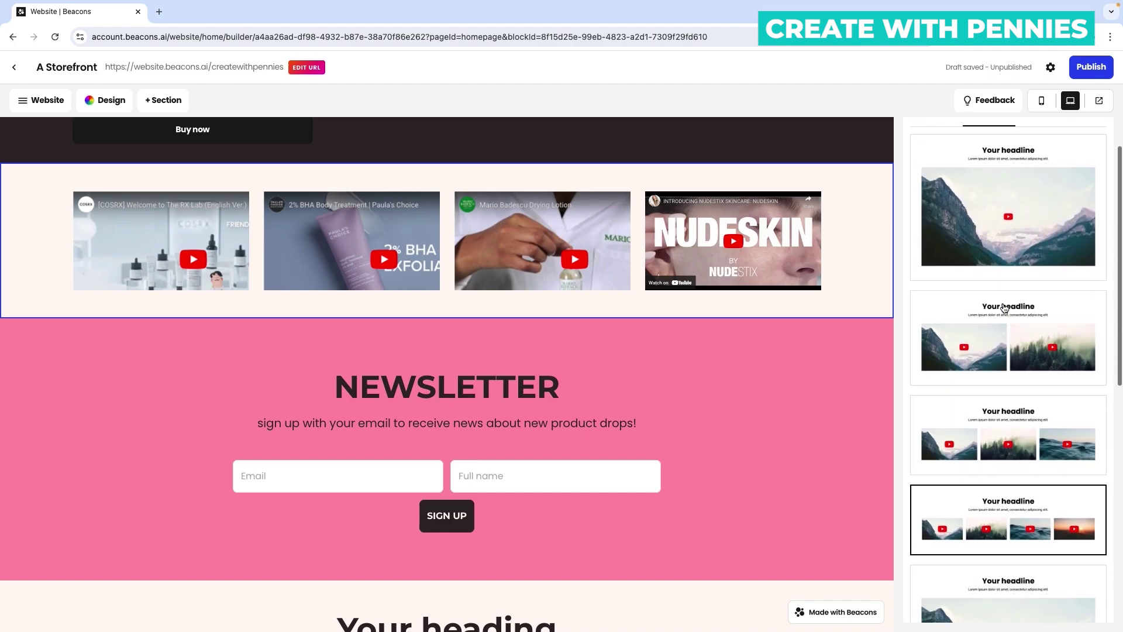
left_click(1042, 303)
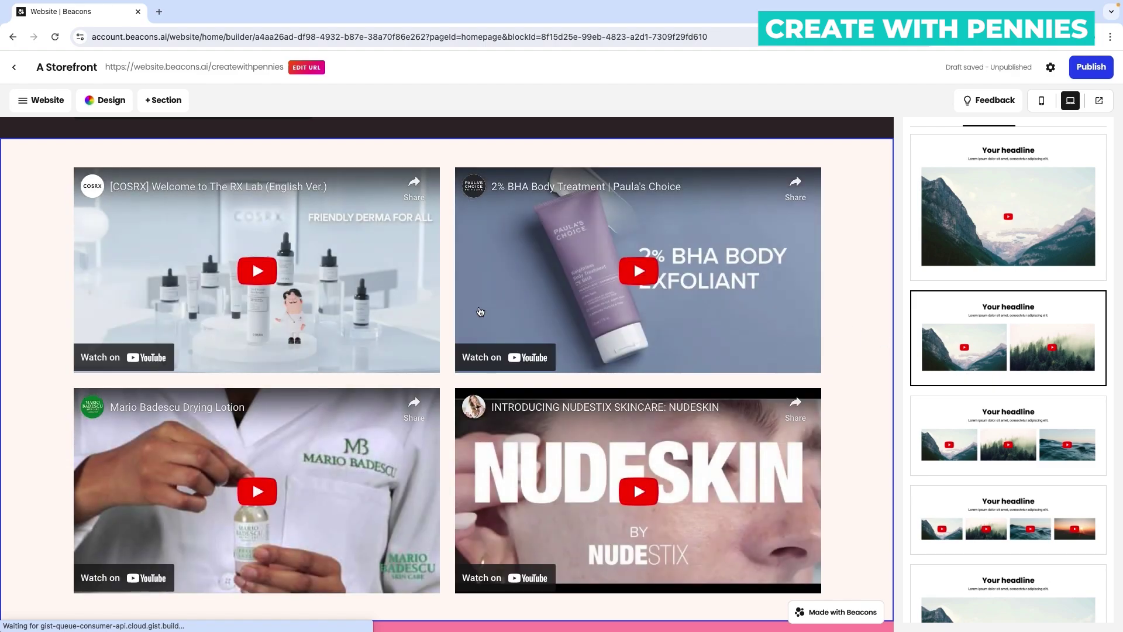
left_click(1012, 413)
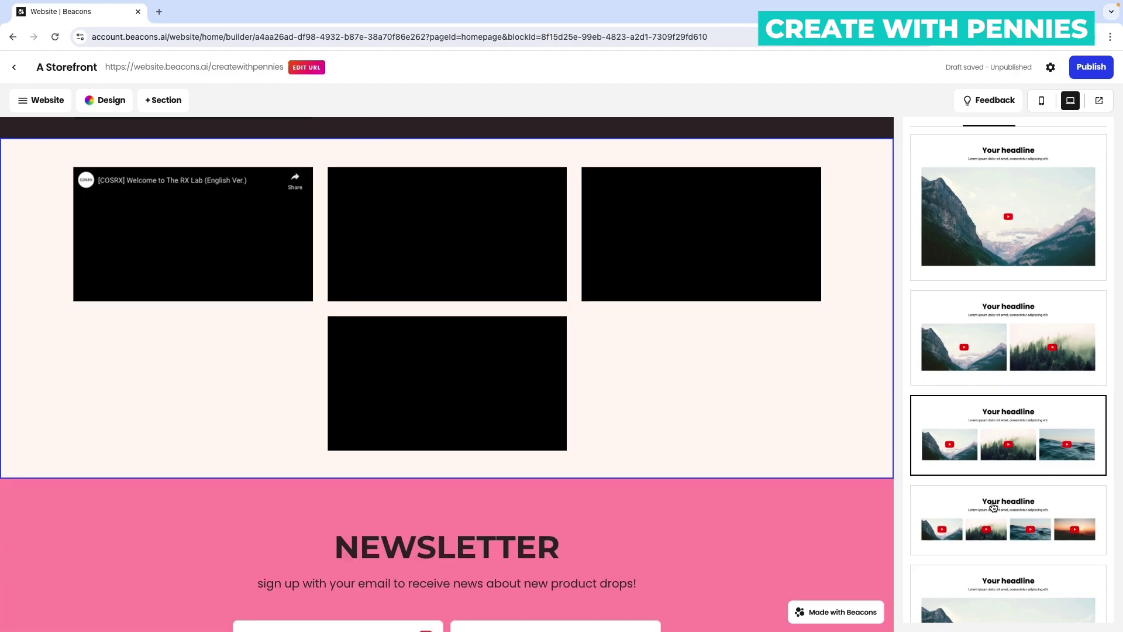
left_click(993, 507)
left_click(1003, 594)
scroll(1047, 195, "up", 1)
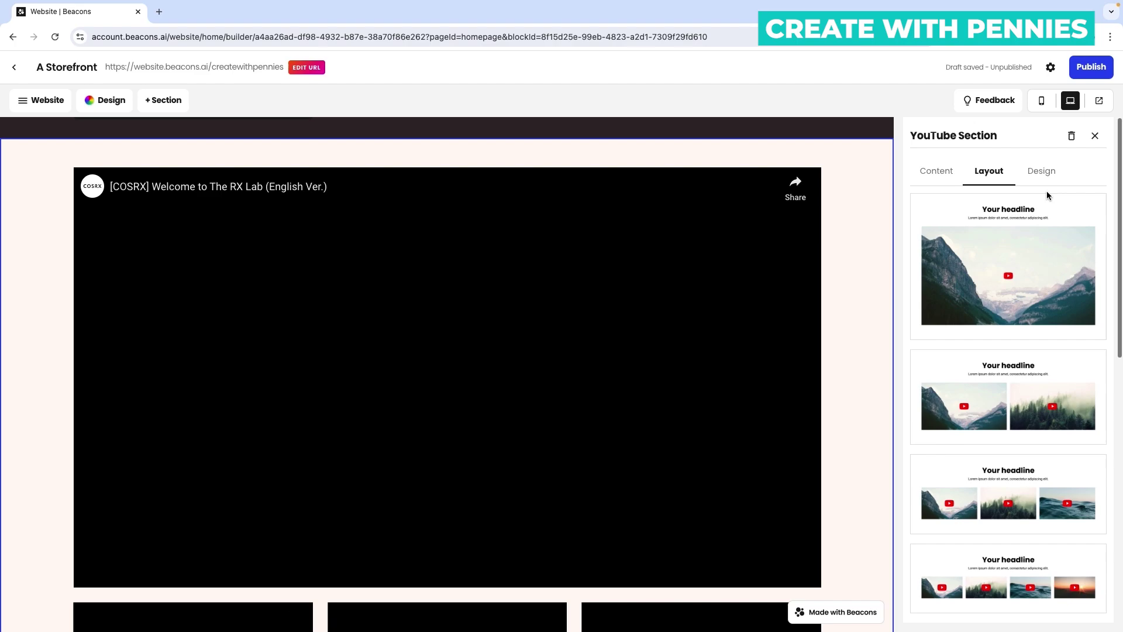
Try the Blush 1 [B] palette on the YouTube section and switch it back to Blush 1 [A].
left_click(1044, 178)
left_click(1036, 270)
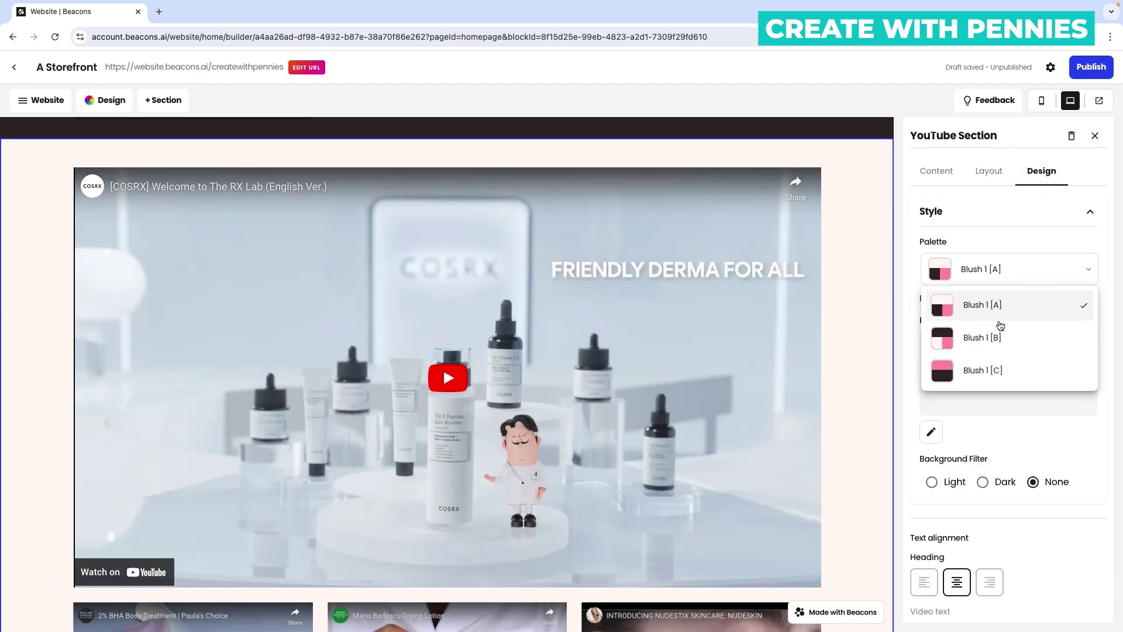
left_click(995, 337)
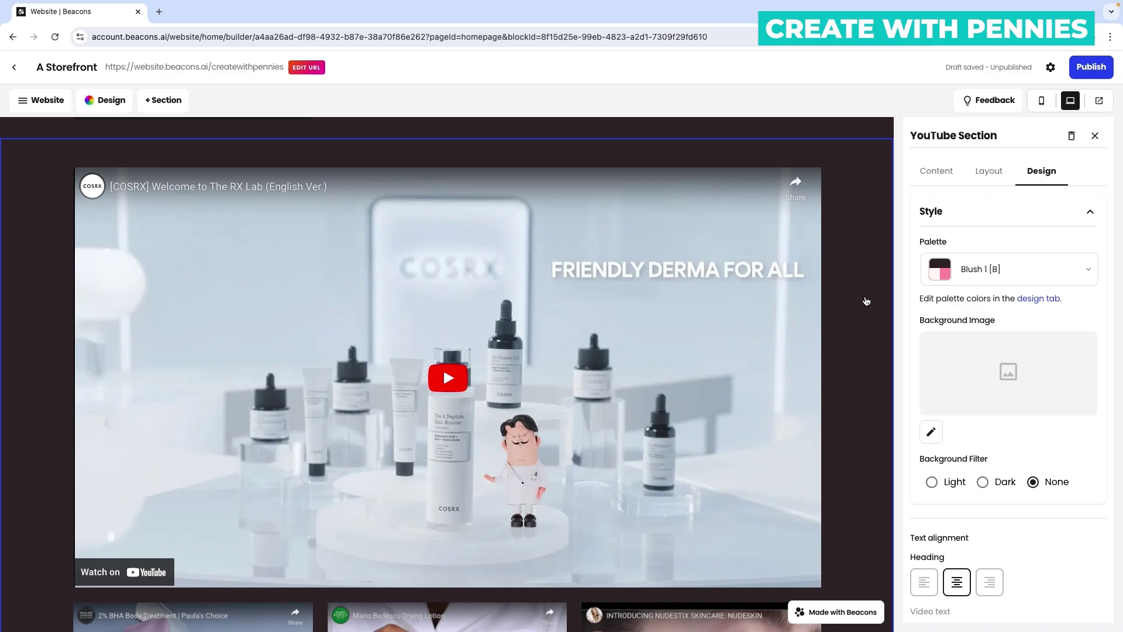
left_click(1008, 271)
left_click(992, 307)
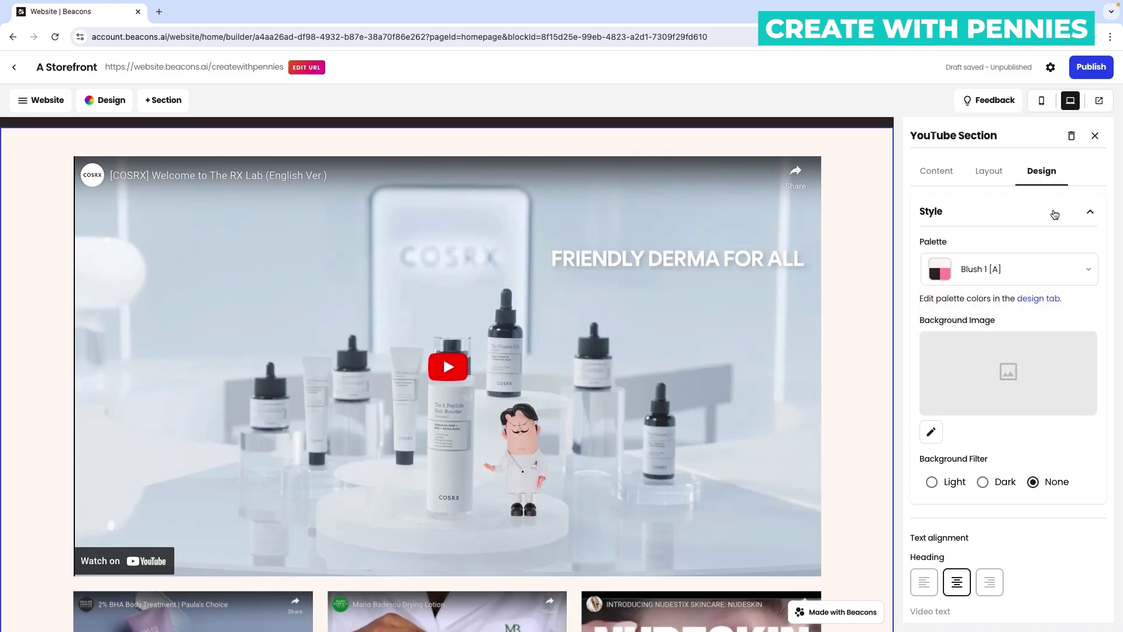
Try the three-column video layout on the YouTube section and apply the four-column layout.
left_click(1096, 136)
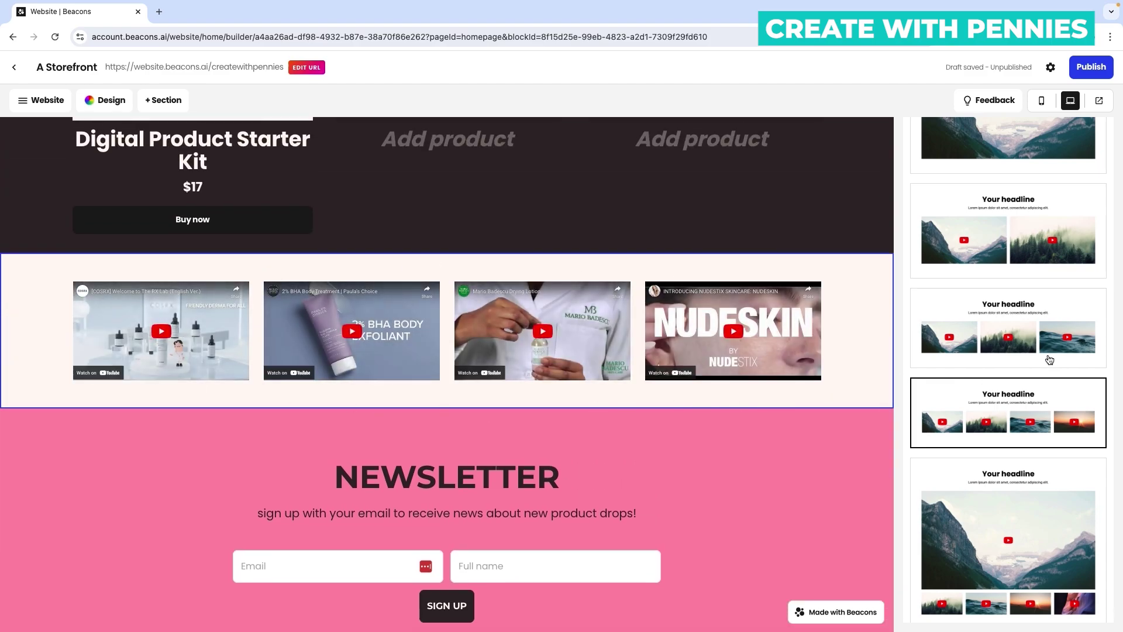
left_click(1052, 310)
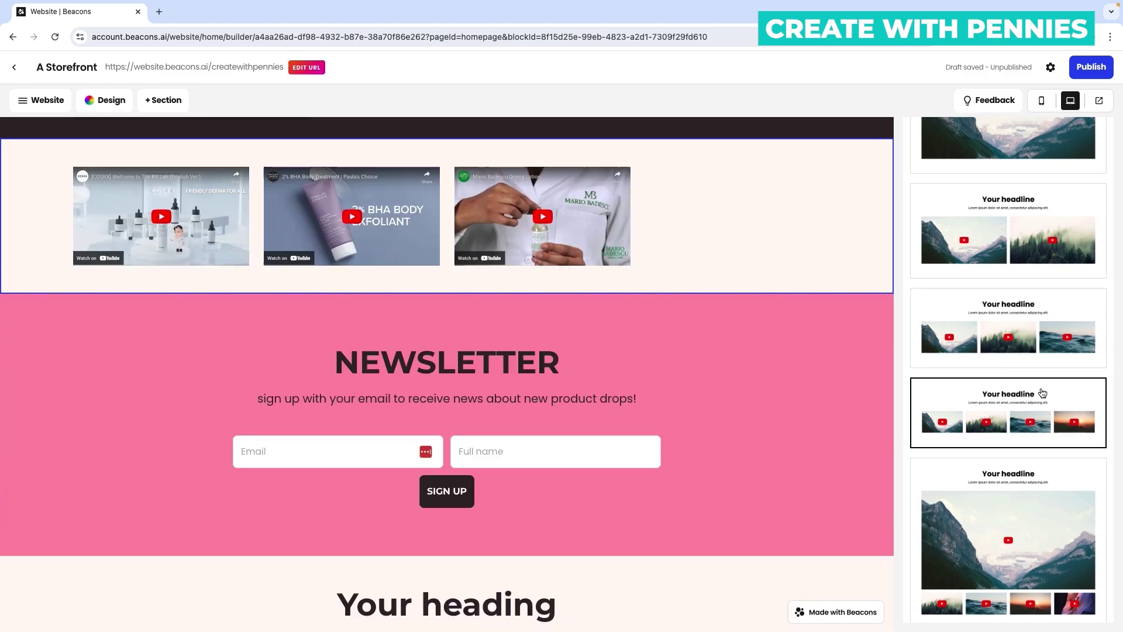
left_click(1043, 393)
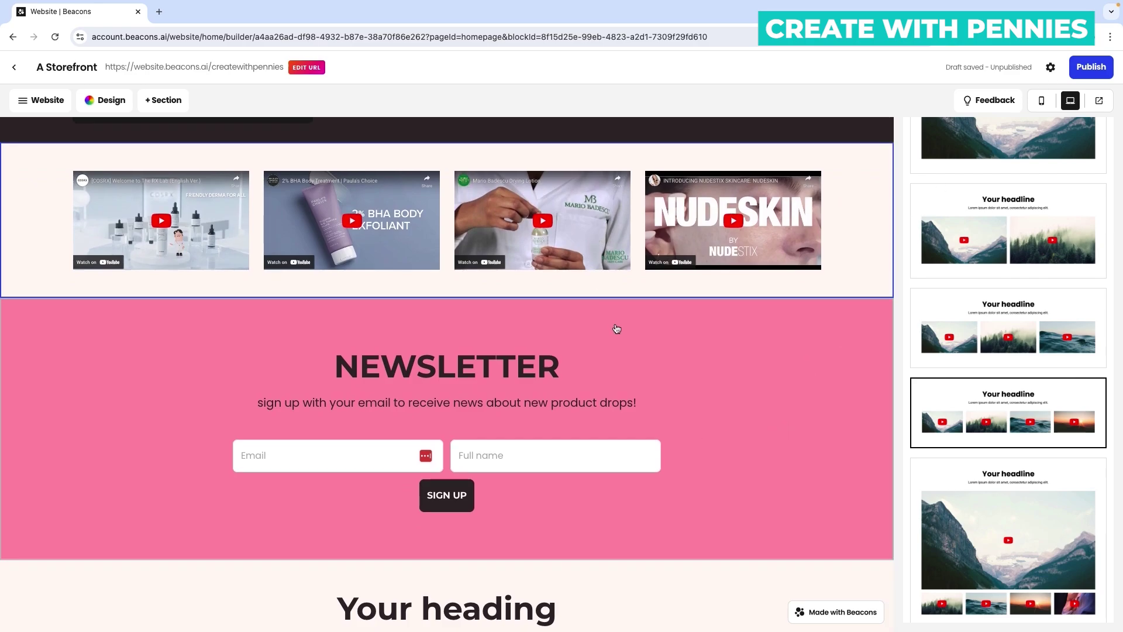
Check the website in mobile view and as a draft preview in a new tab, and return to the editor.
left_click(1041, 101)
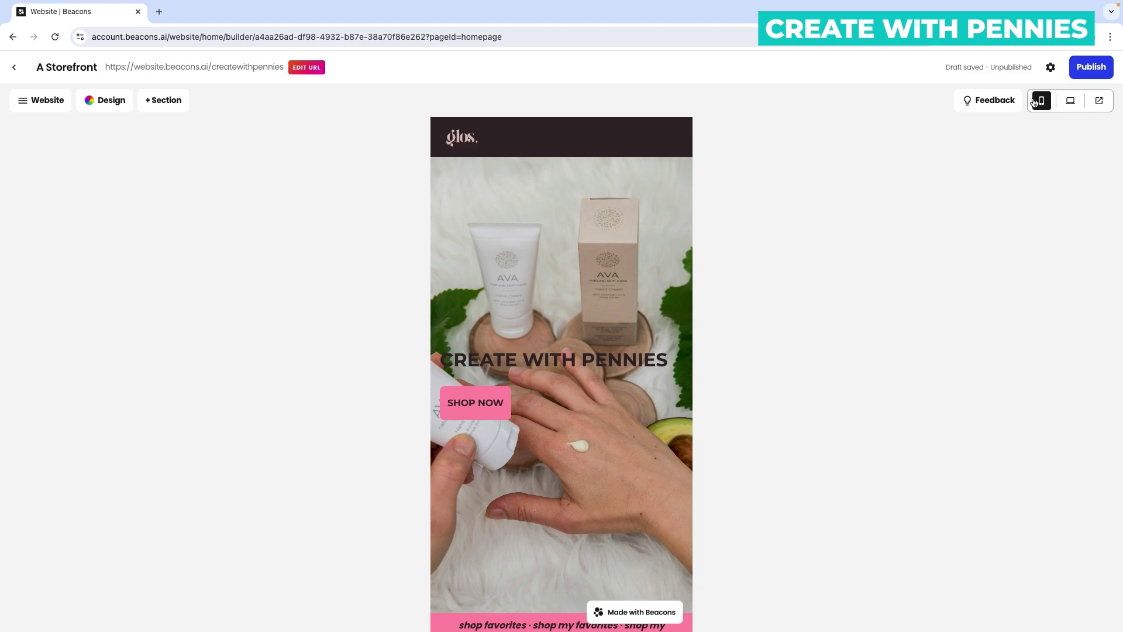
left_click(1100, 102)
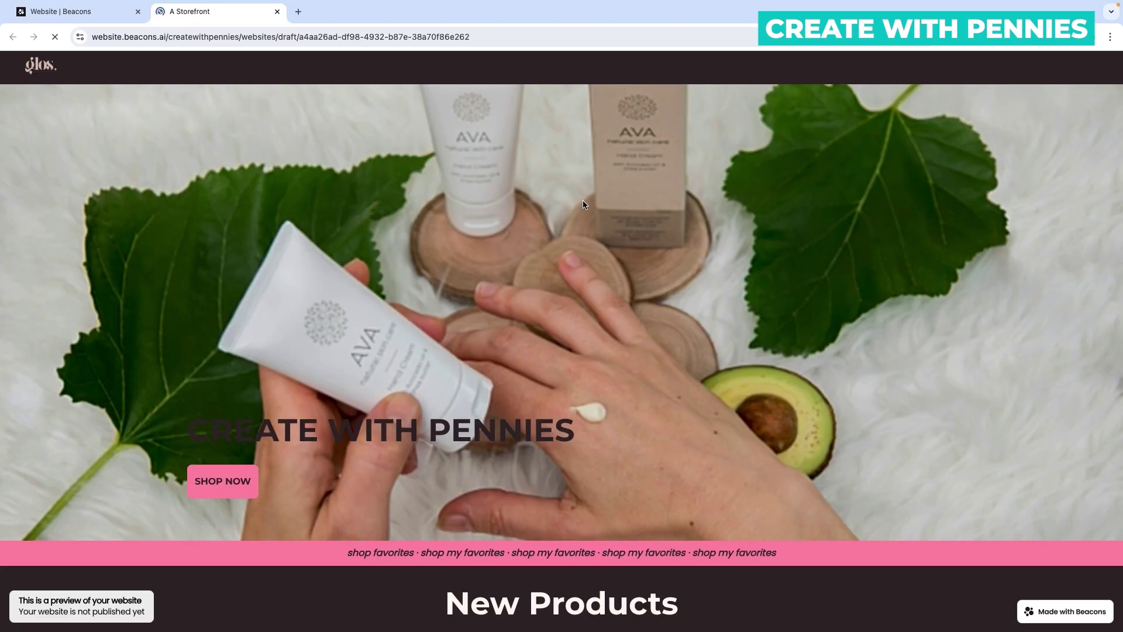
scroll(582, 202, "down", 10)
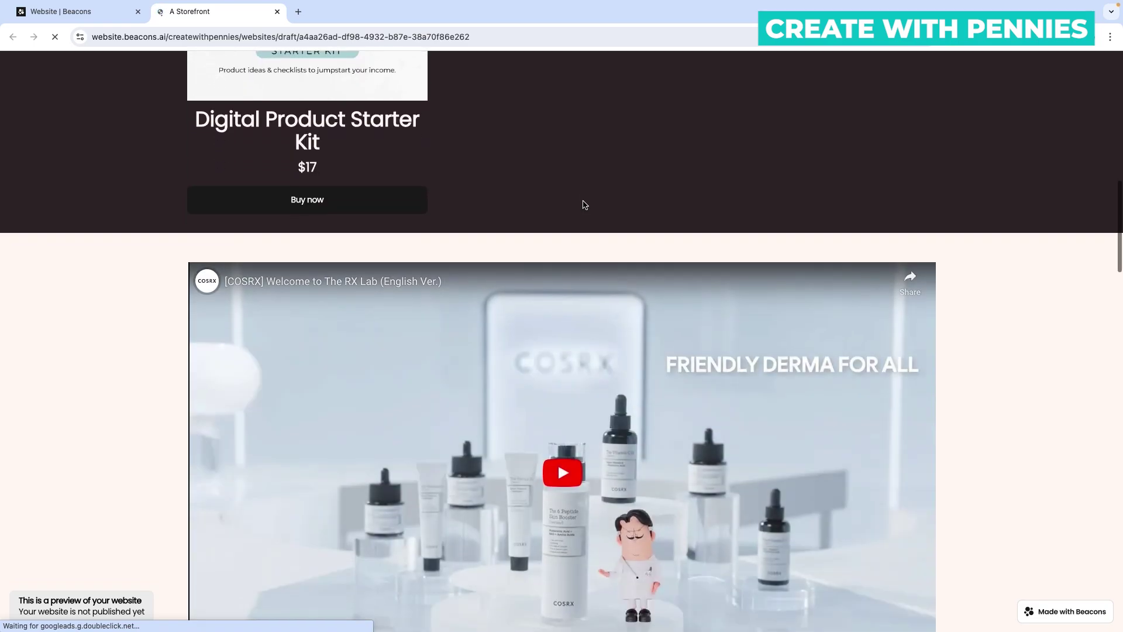
scroll(582, 203, "up", 8)
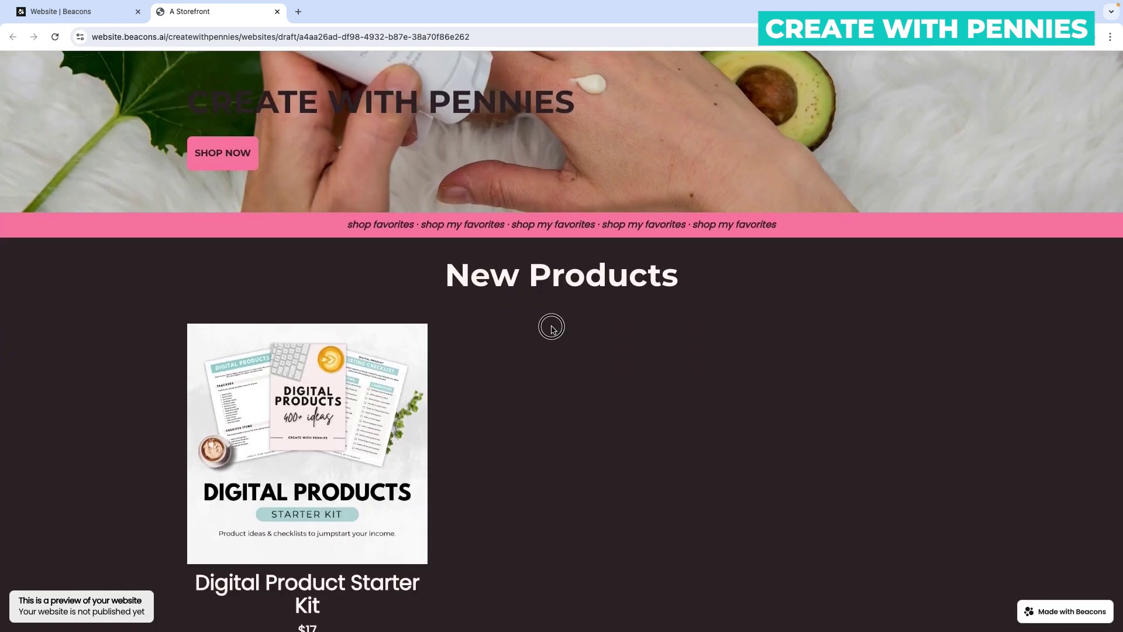
left_click(123, 16)
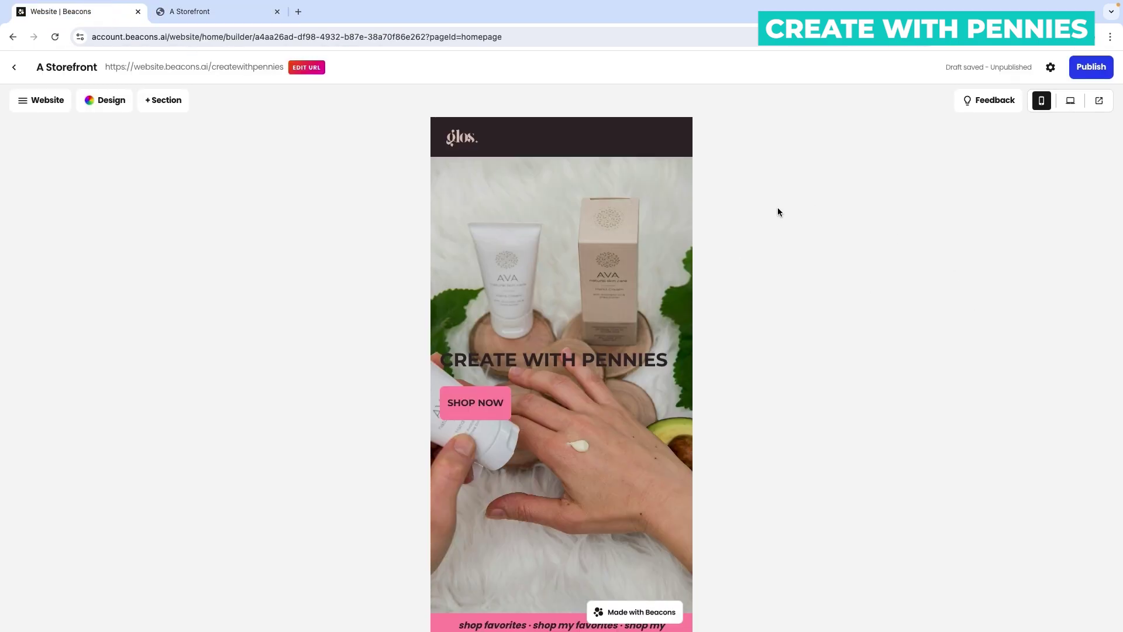
Return to desktop view and apply the single-product layout to the New Products store section.
left_click(1071, 101)
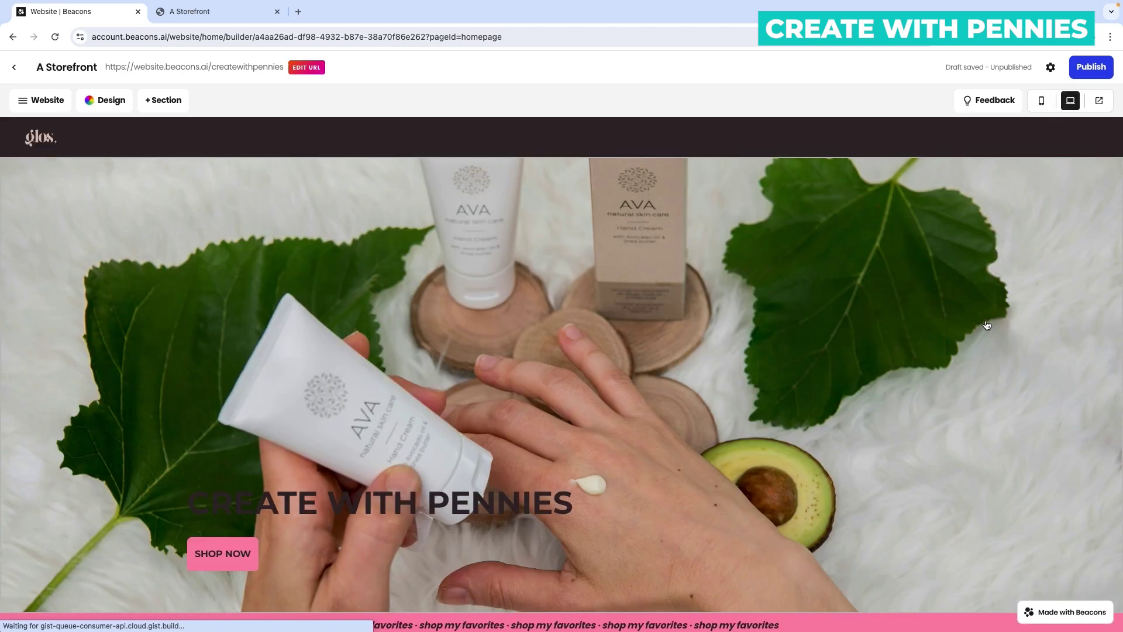
scroll(977, 320, "down", 7)
scroll(977, 320, "down", 2)
scroll(858, 223, "up", 1)
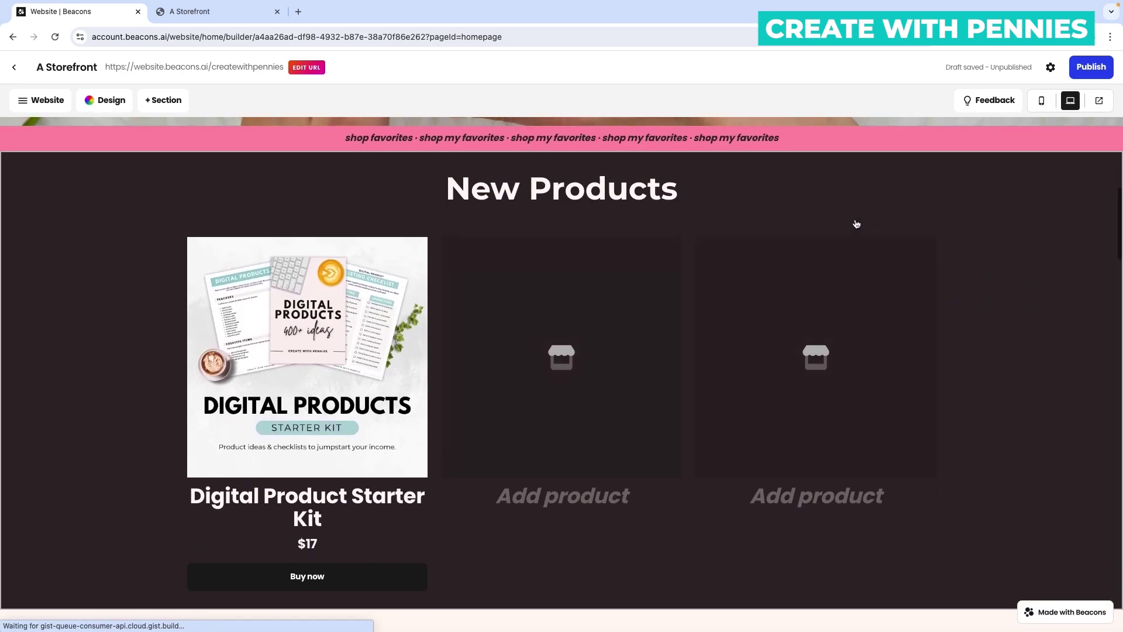
left_click(770, 207)
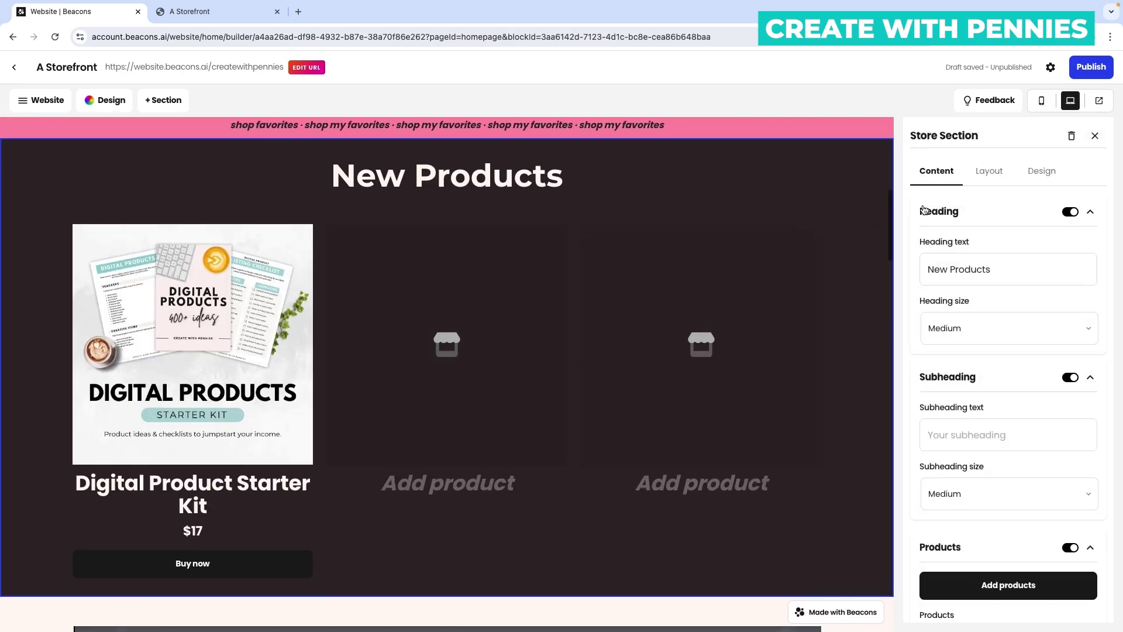
left_click(980, 178)
left_click(1015, 248)
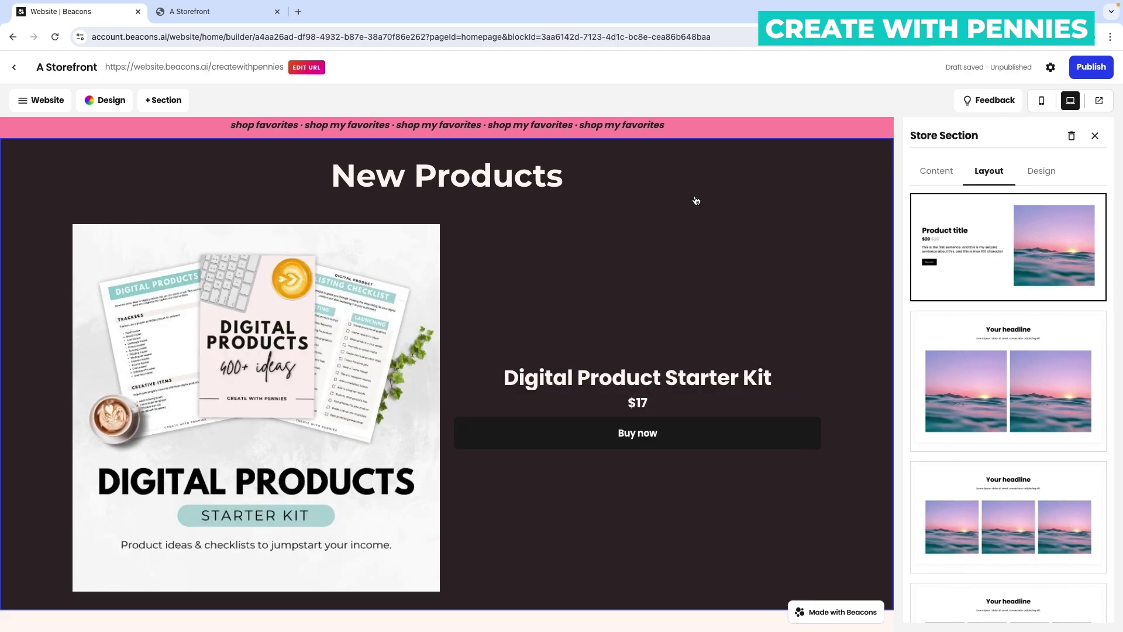
Change the New Products store section's palette to Blush 1 [A].
left_click(1041, 171)
left_click(978, 266)
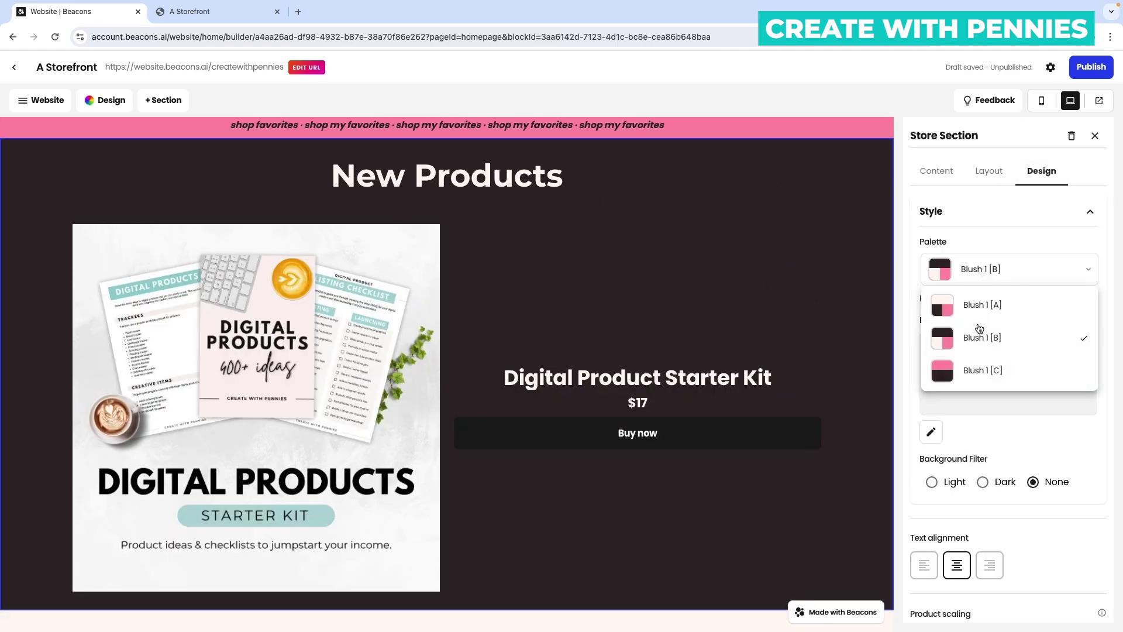
left_click(981, 305)
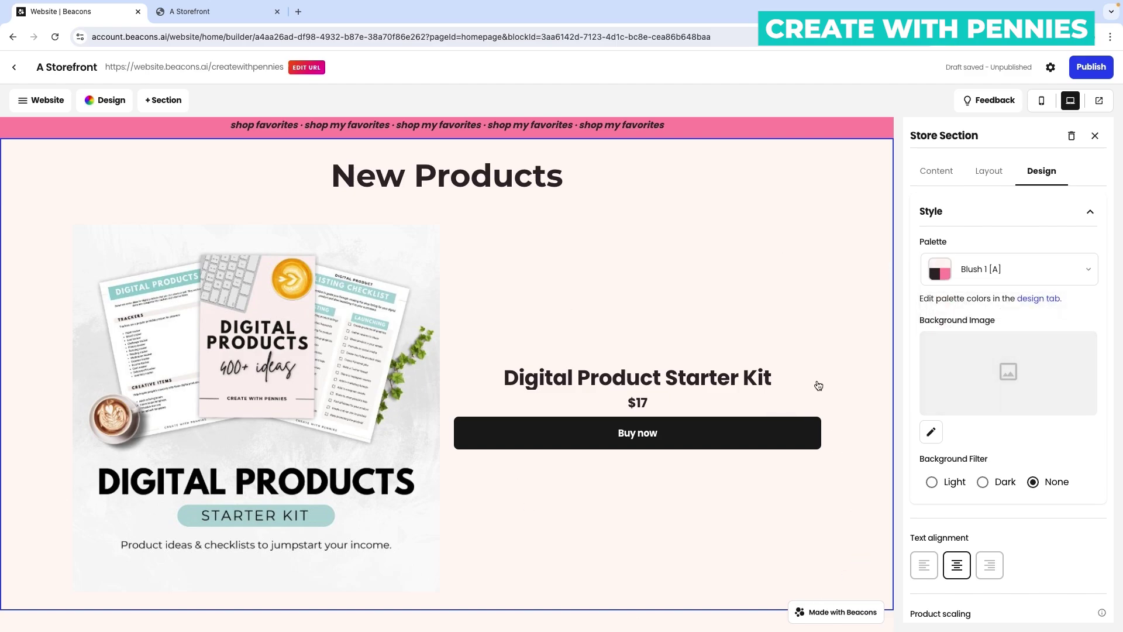
Preview the draft website in a new tab, examine the product and video sections, and return to the editor.
left_click(1101, 103)
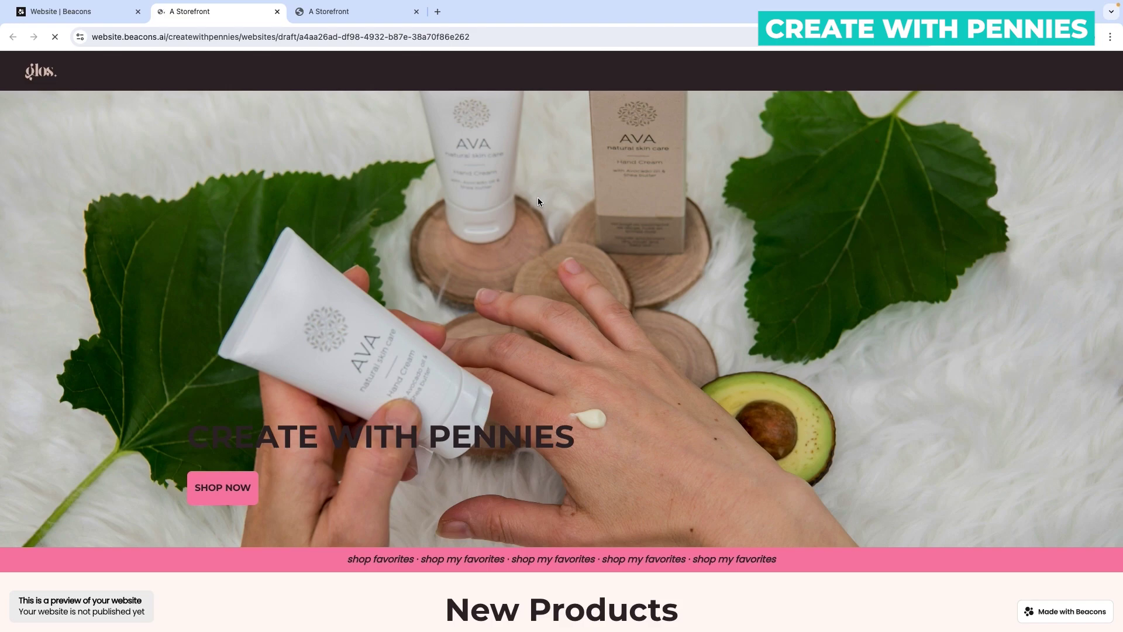
scroll(538, 198, "down", 1)
scroll(538, 197, "down", 12)
scroll(538, 198, "up", 5)
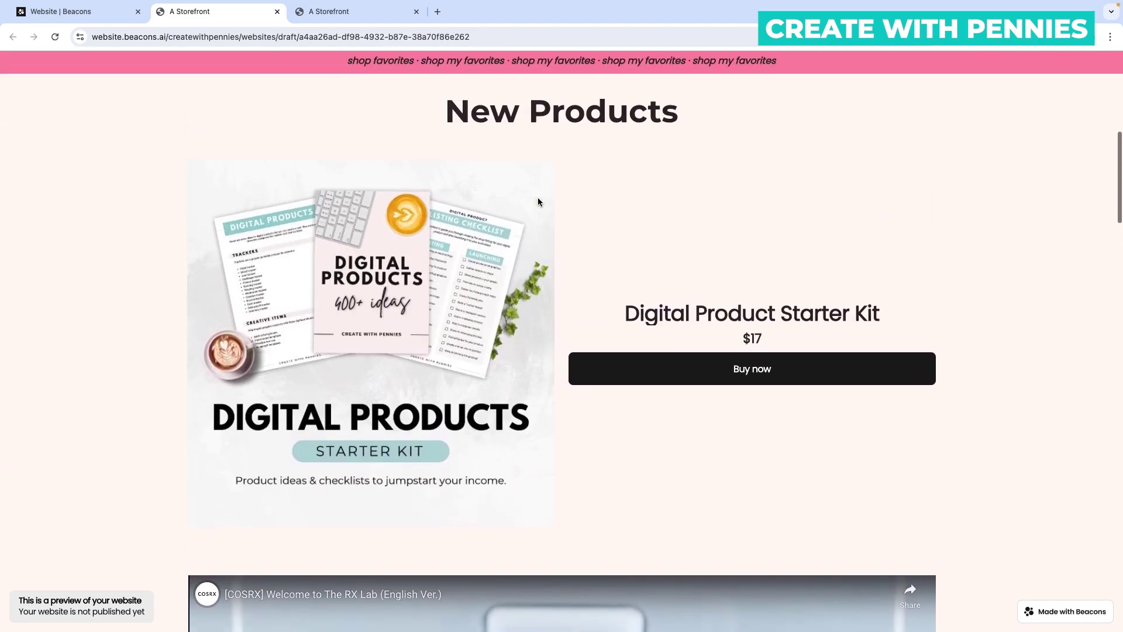
scroll(538, 198, "down", 3)
scroll(539, 201, "down", 2)
left_click(91, 14)
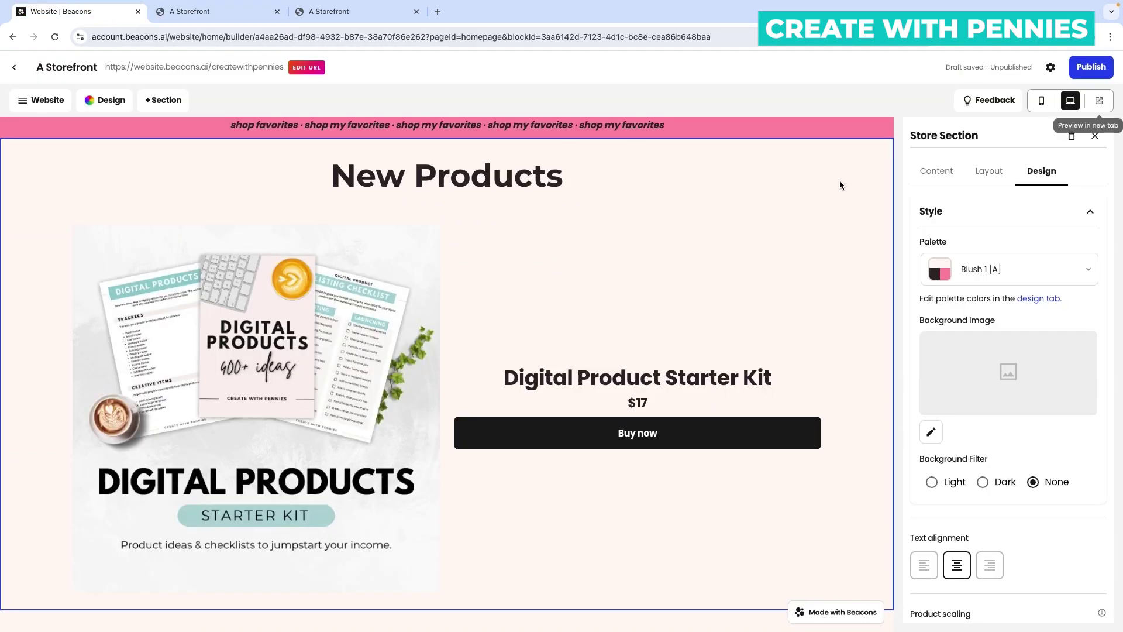
Publish the website, review the live page down to its footer, and return to the editor.
left_click(1092, 68)
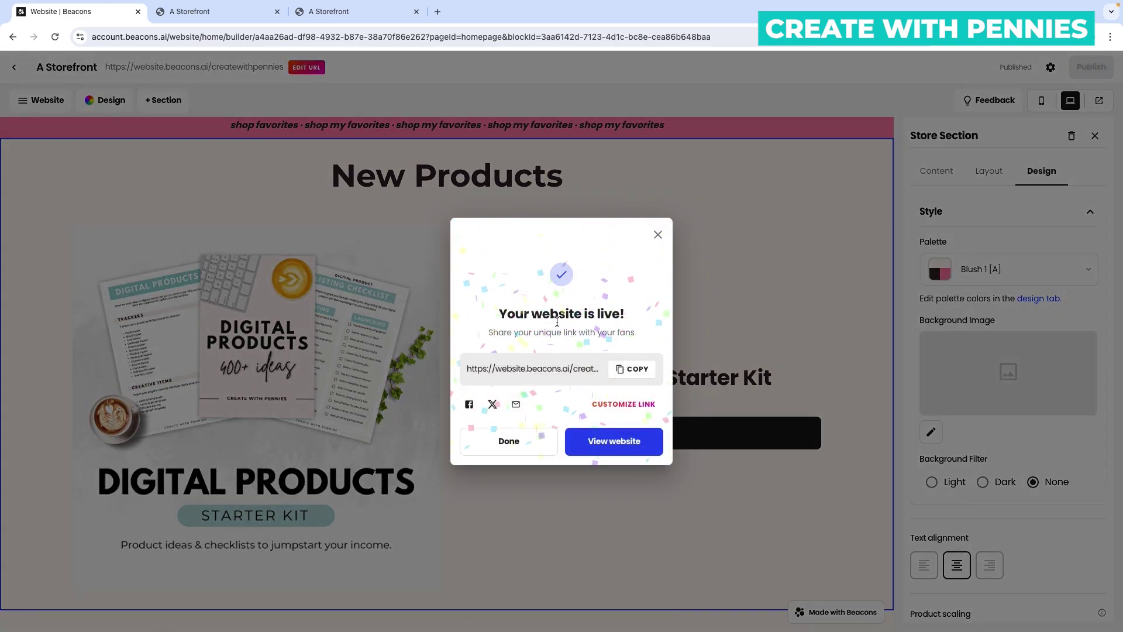
left_click(588, 428)
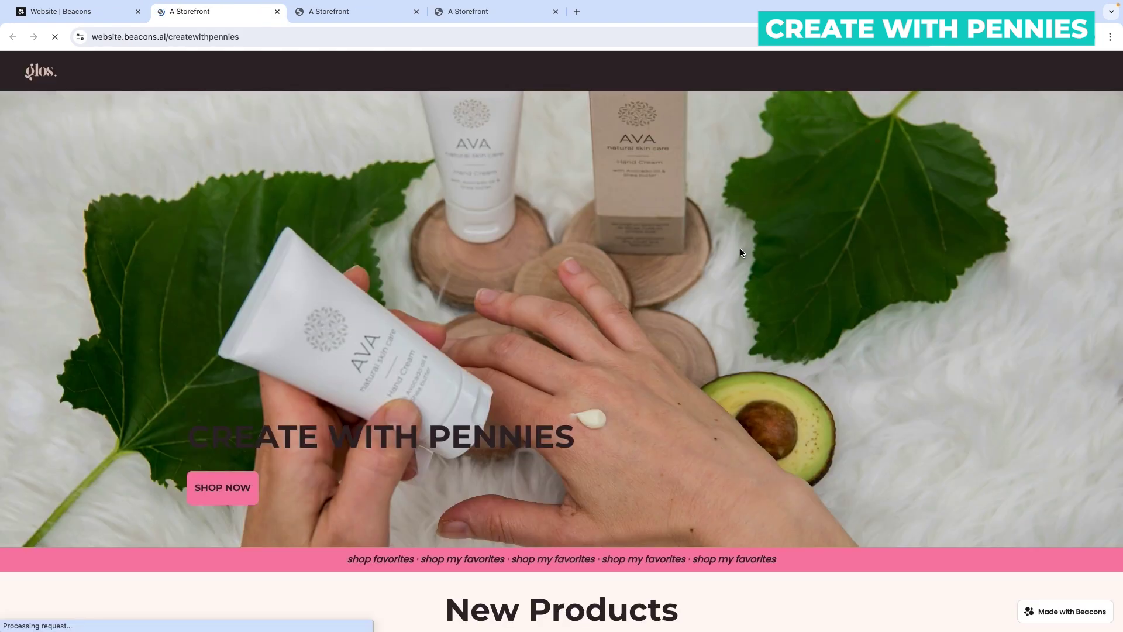
scroll(740, 252, "down", 4)
scroll(740, 250, "down", 20)
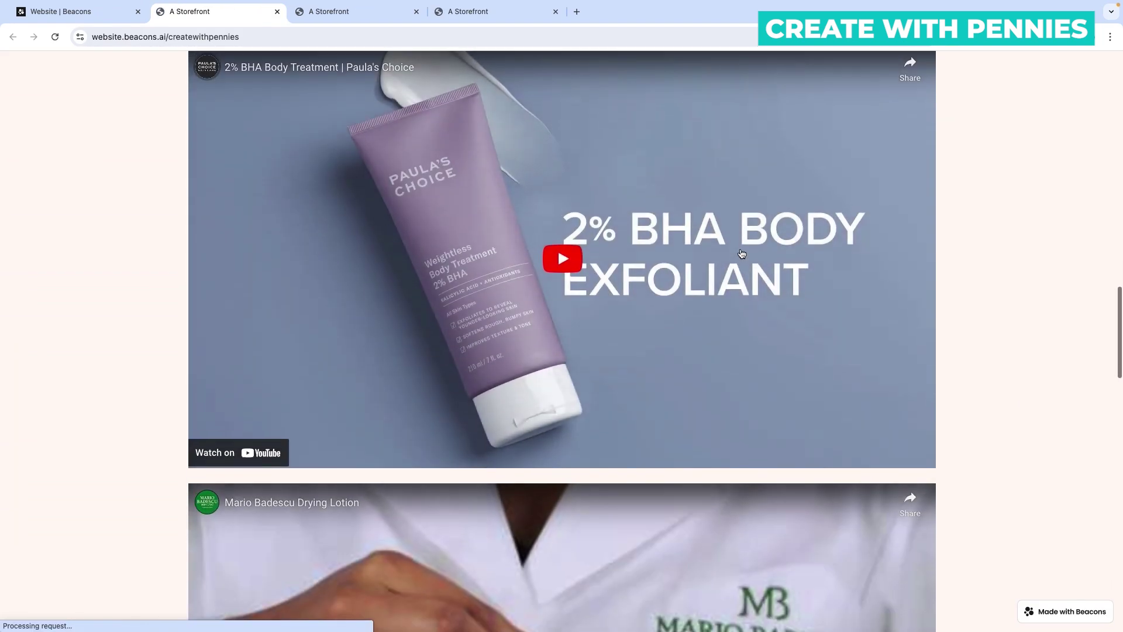
scroll(740, 252, "down", 3)
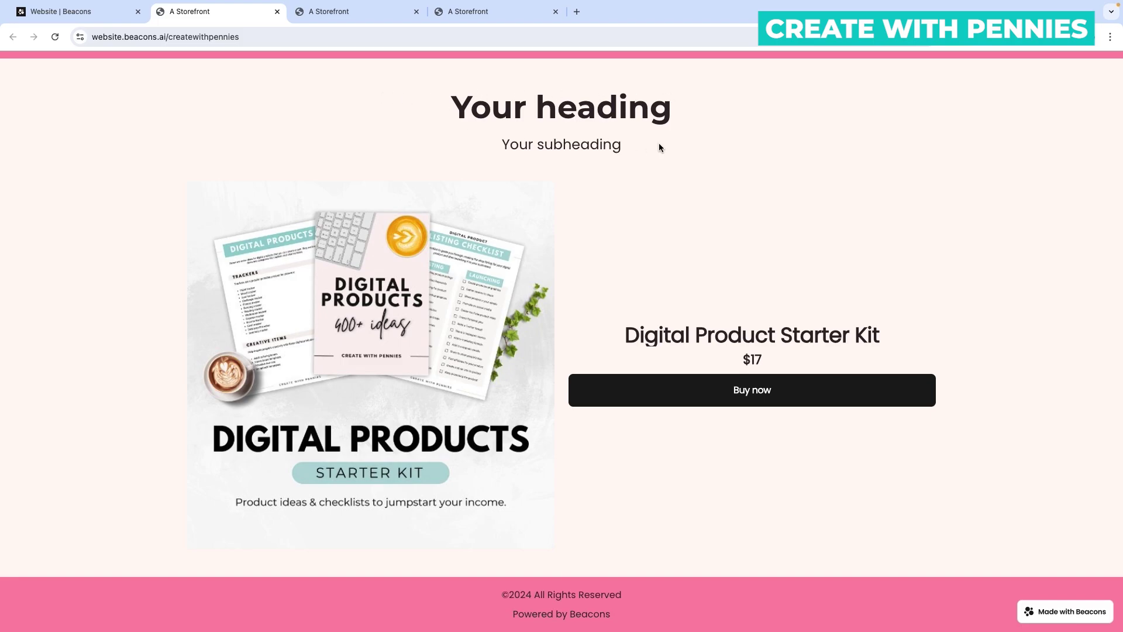
left_click(94, 20)
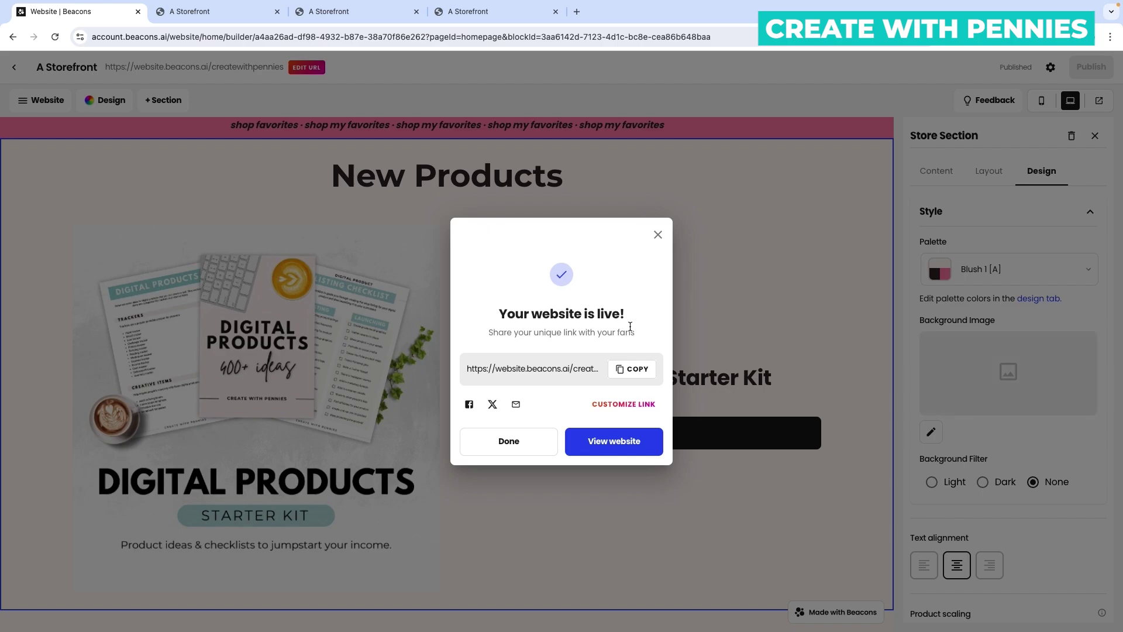
Open the link customization, choose to claim a free custom domain, and search for createwithbeaconsai.com.
left_click(611, 407)
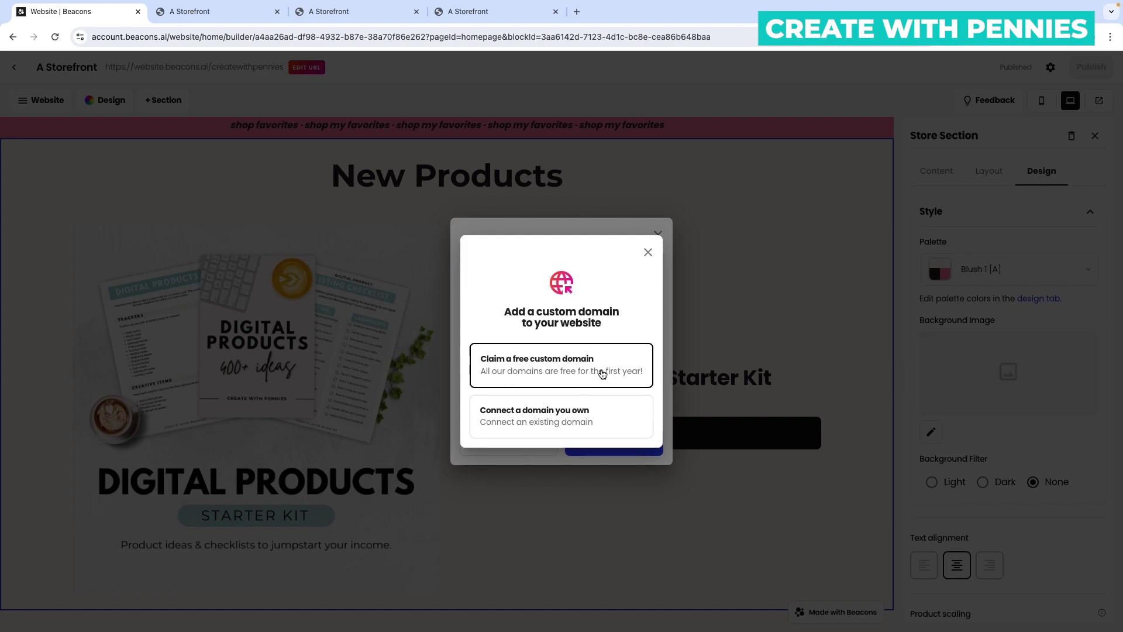
left_click(572, 369)
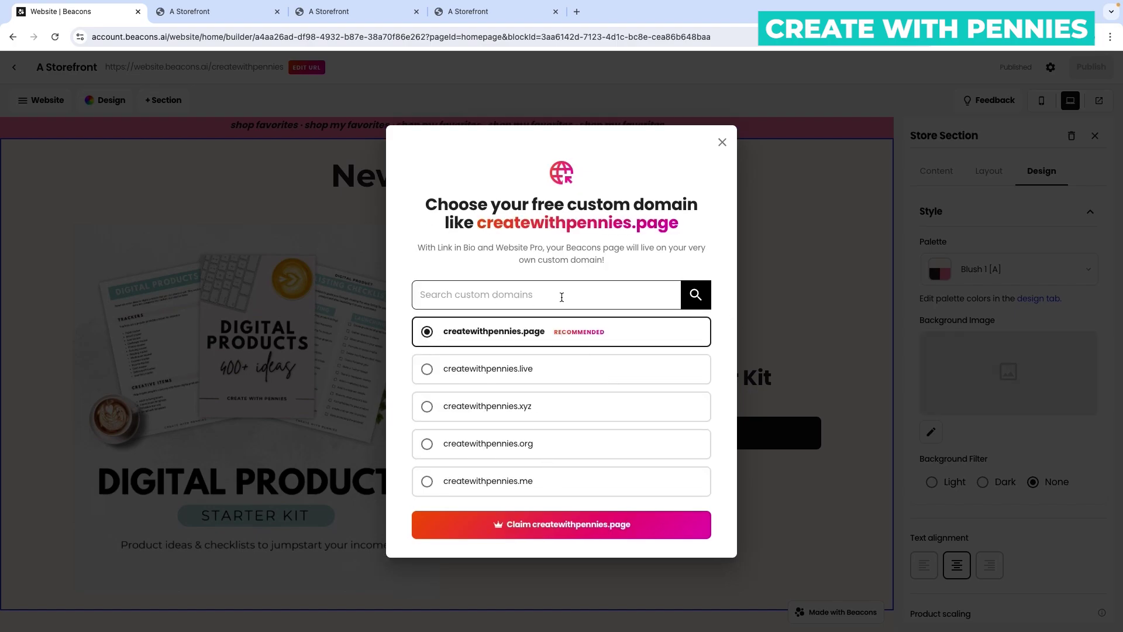
left_click(525, 298)
type("createwithbeaconsai.com")
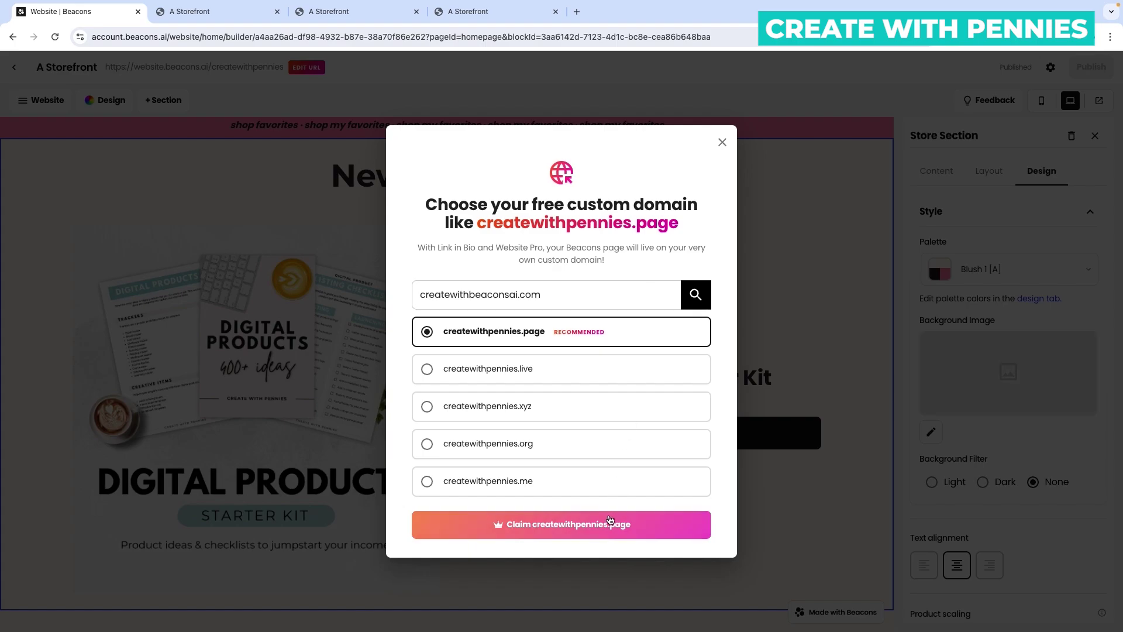
left_click(696, 293)
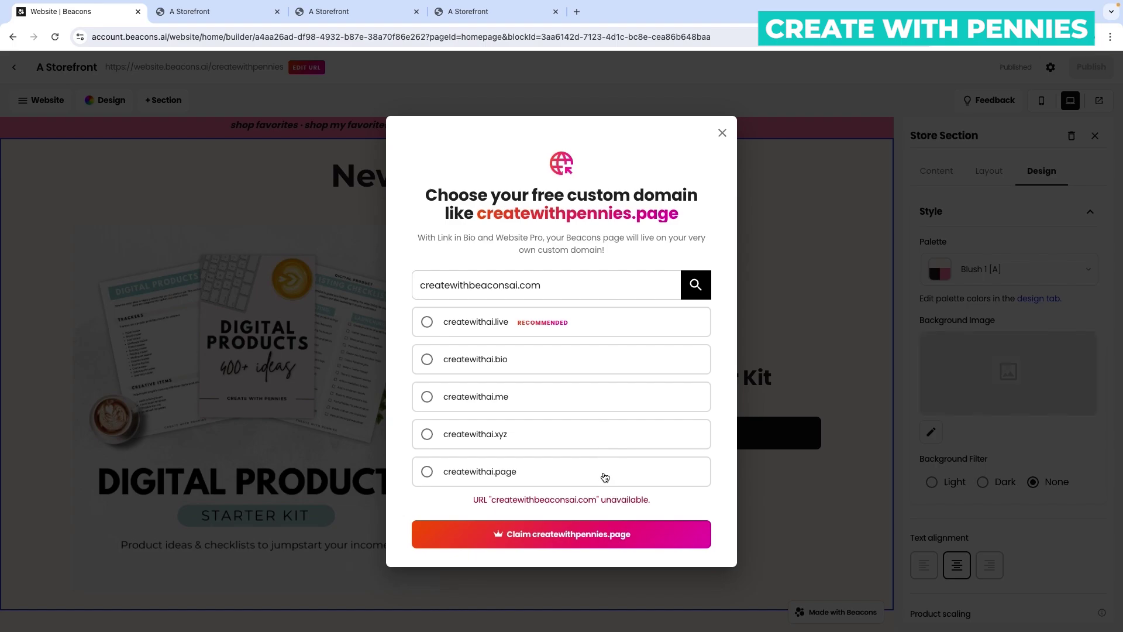
Search for the domain createpennieswithai.com and select it as the custom domain.
left_click_drag(516, 285, 471, 288)
type("pennies")
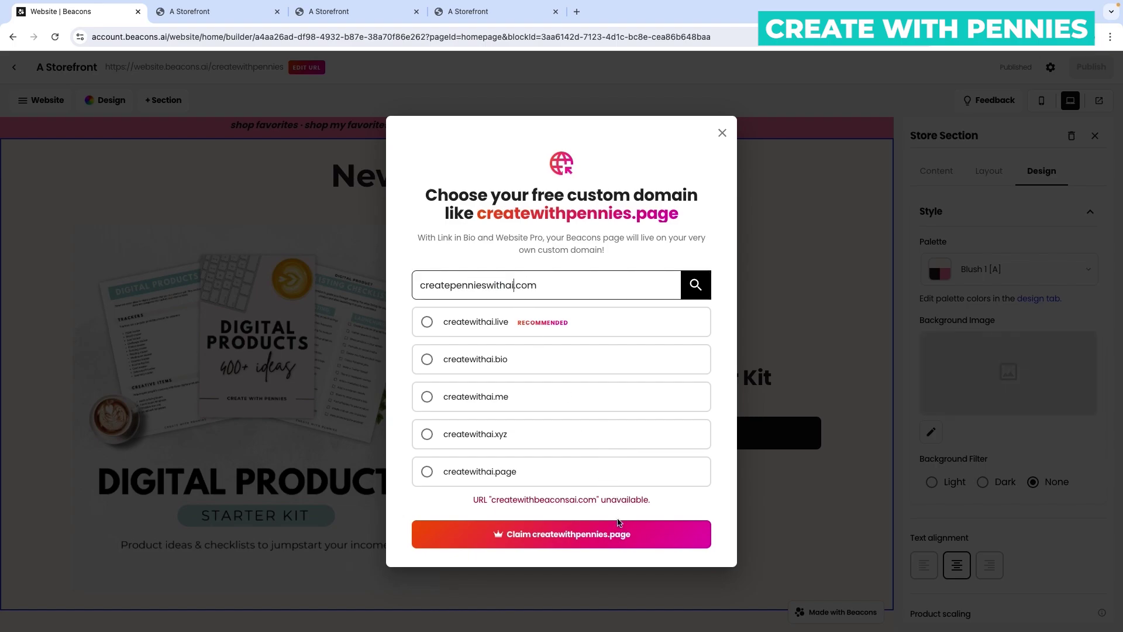
left_click(696, 285)
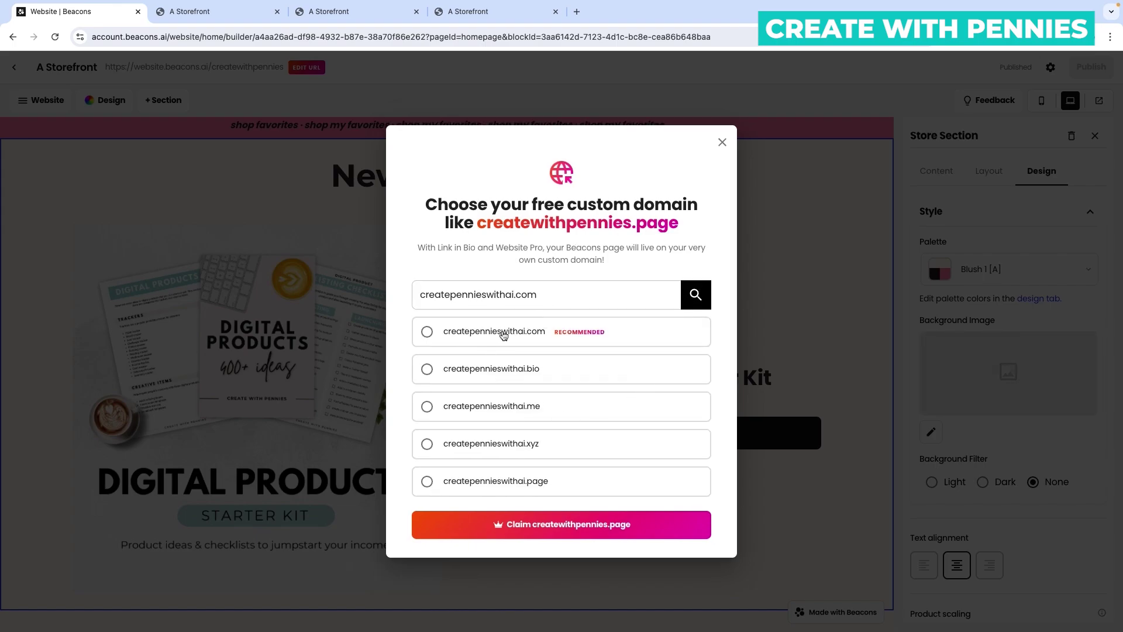
left_click(428, 334)
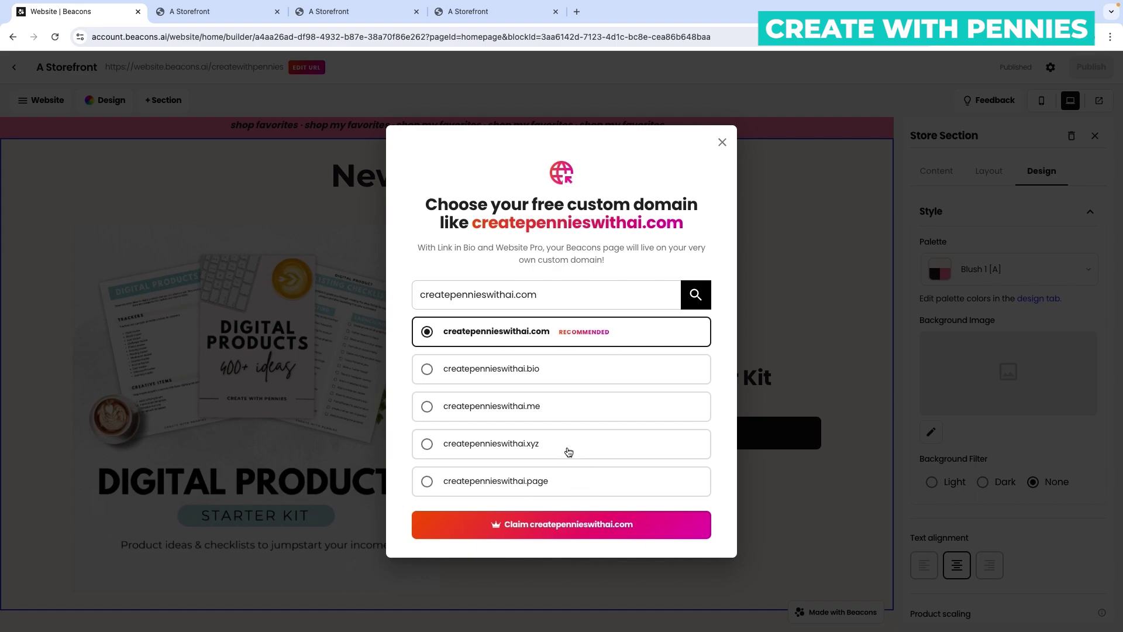
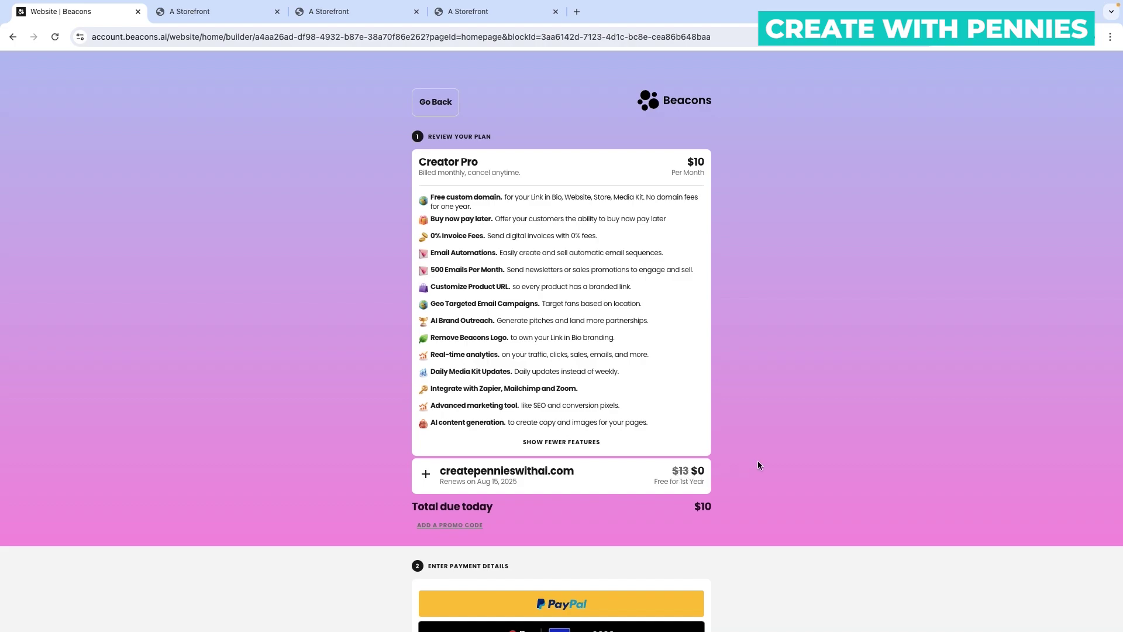
Review the Creator Pro checkout's features and payment options, and leave the custom domain setup without paying.
scroll(758, 497, "down", 3)
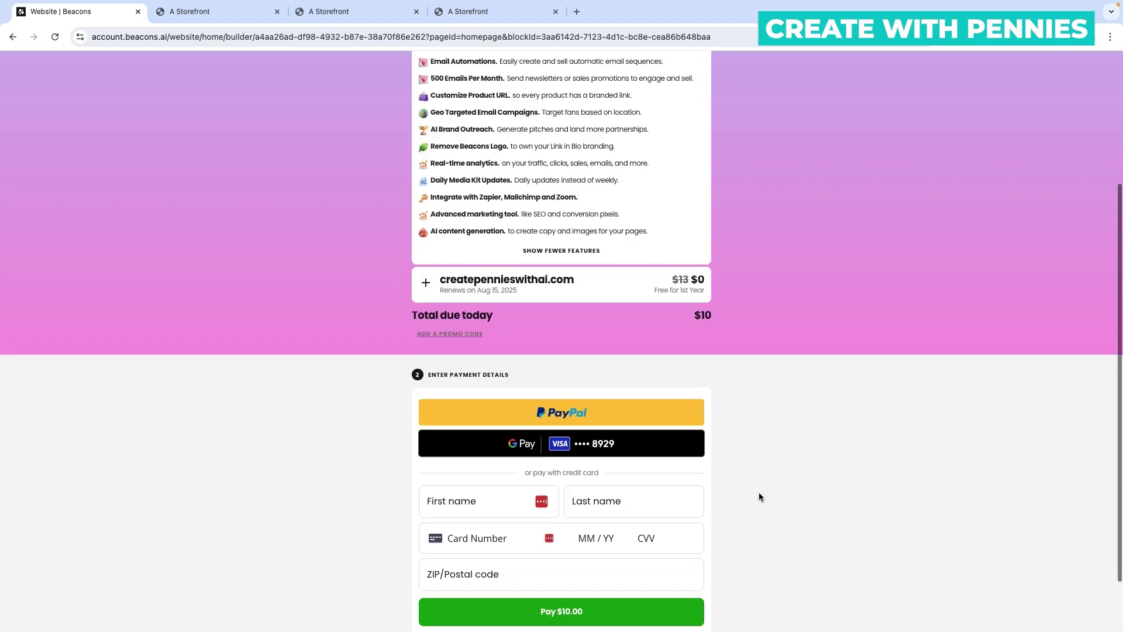
scroll(759, 497, "down", 1)
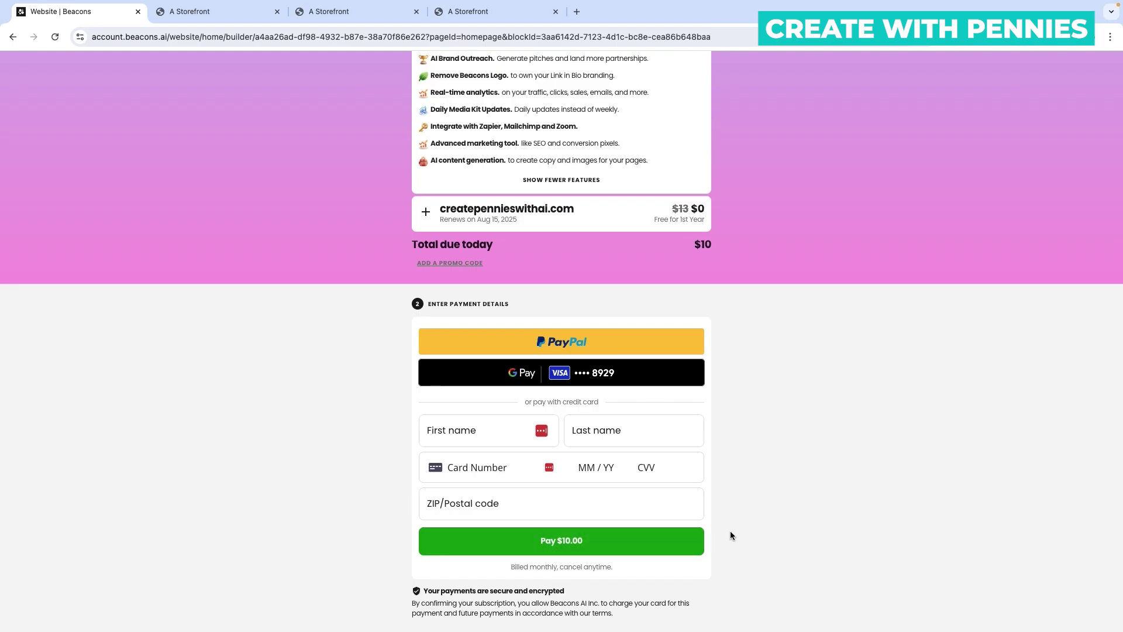
scroll(757, 531, "up", 4)
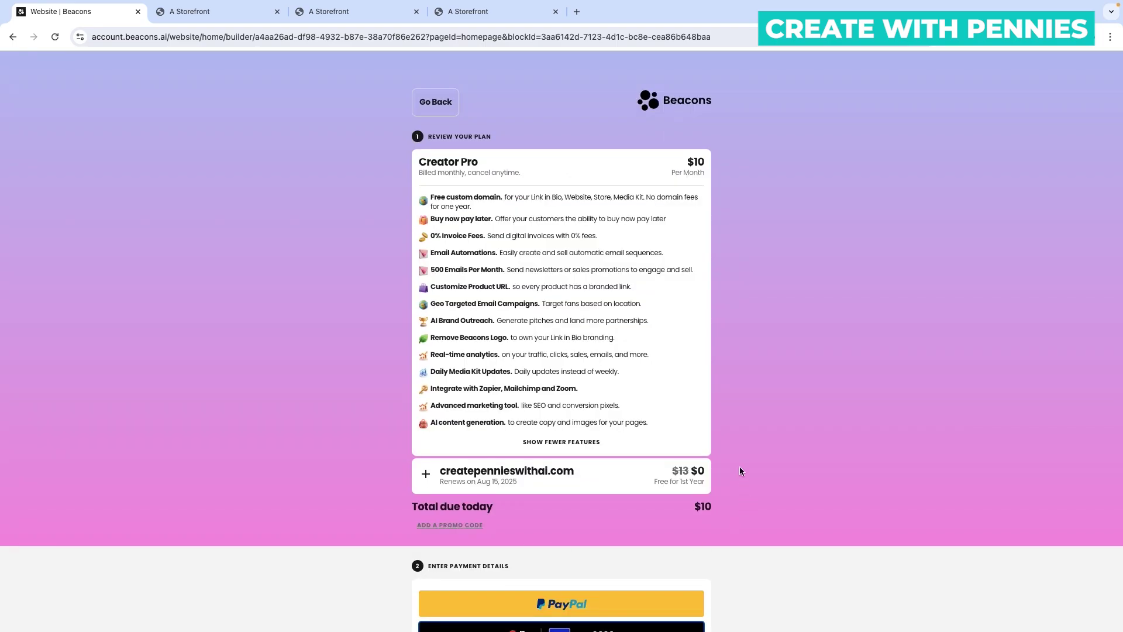
left_click(439, 104)
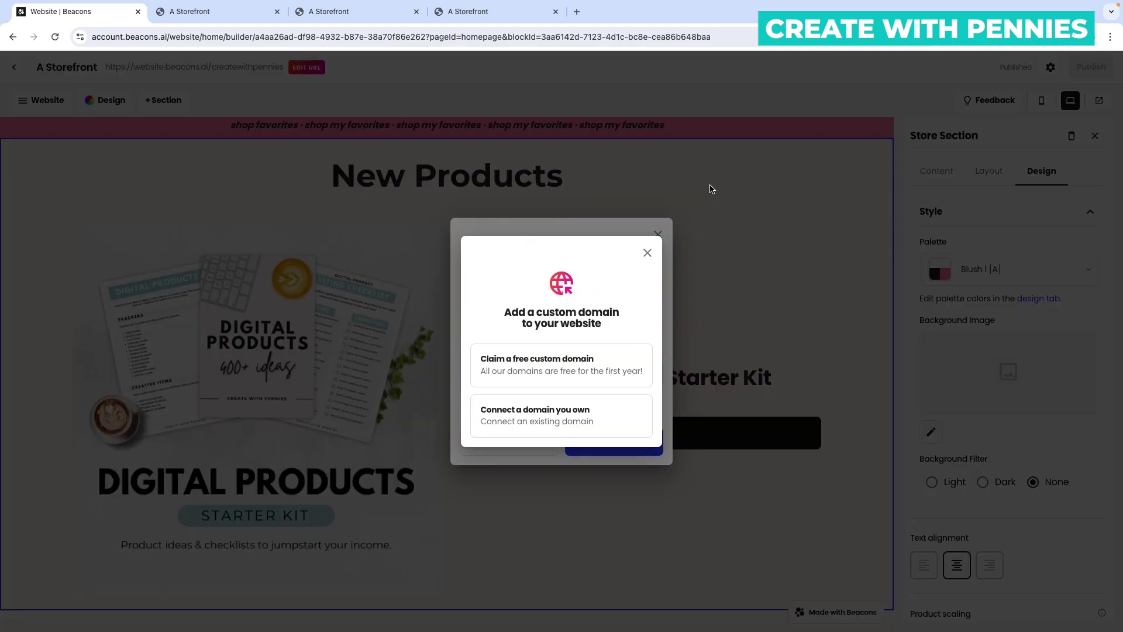
left_click(648, 253)
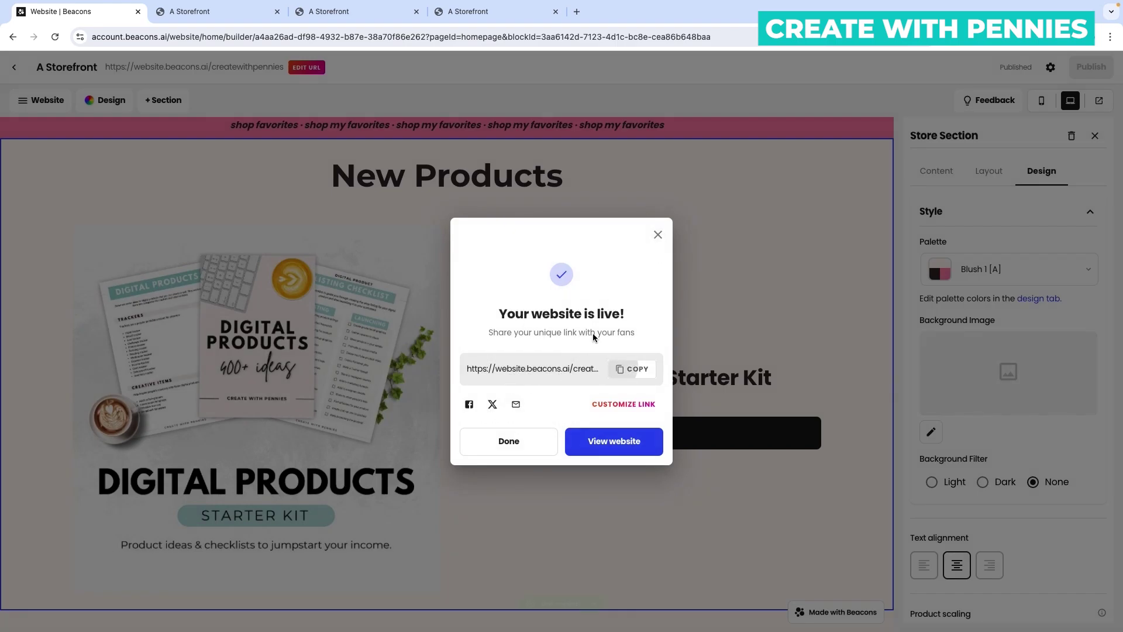
Copy the published website's link, open it in the browser, review the page down to its footer, and close the tab.
left_click(632, 369)
left_click(365, 39)
key("ctrl+v")
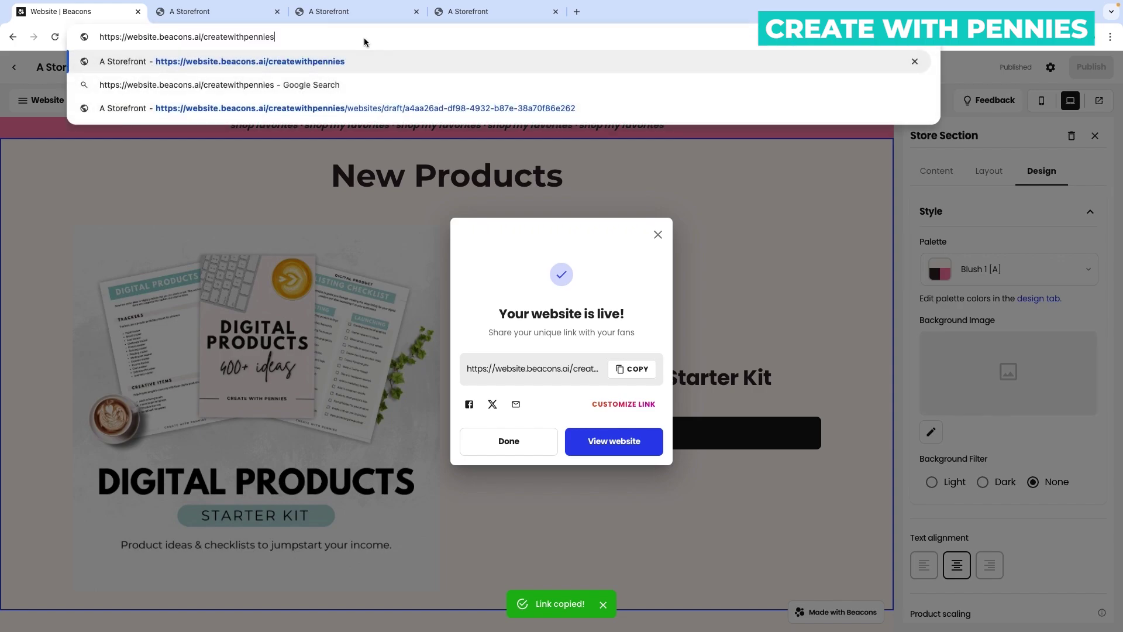
key("Return")
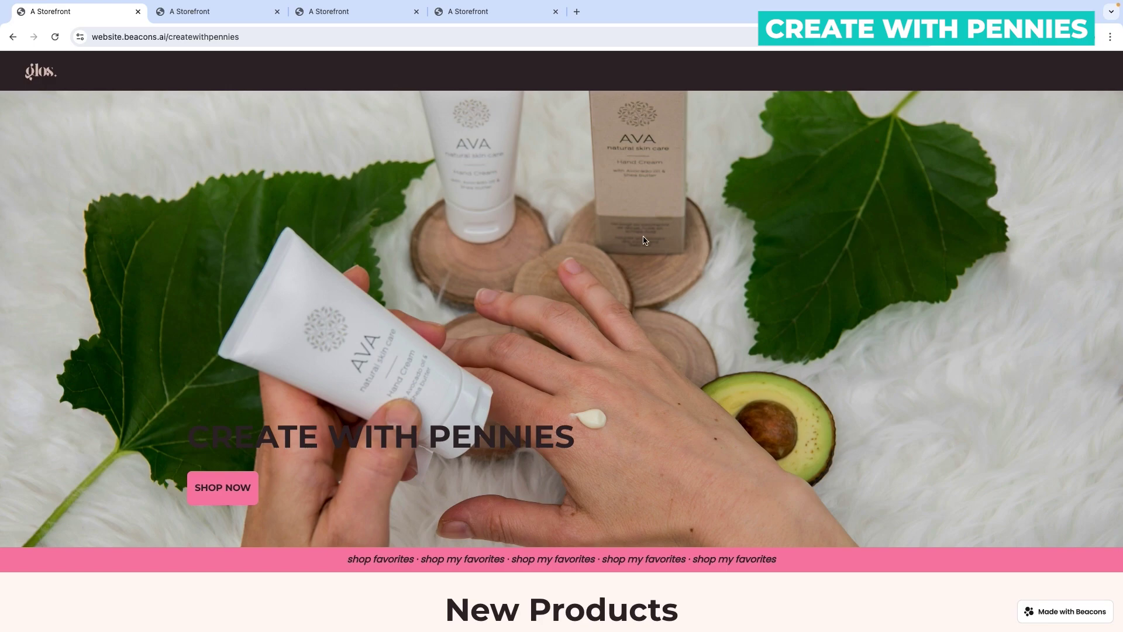
scroll(706, 246, "down", 20)
scroll(707, 252, "down", 15)
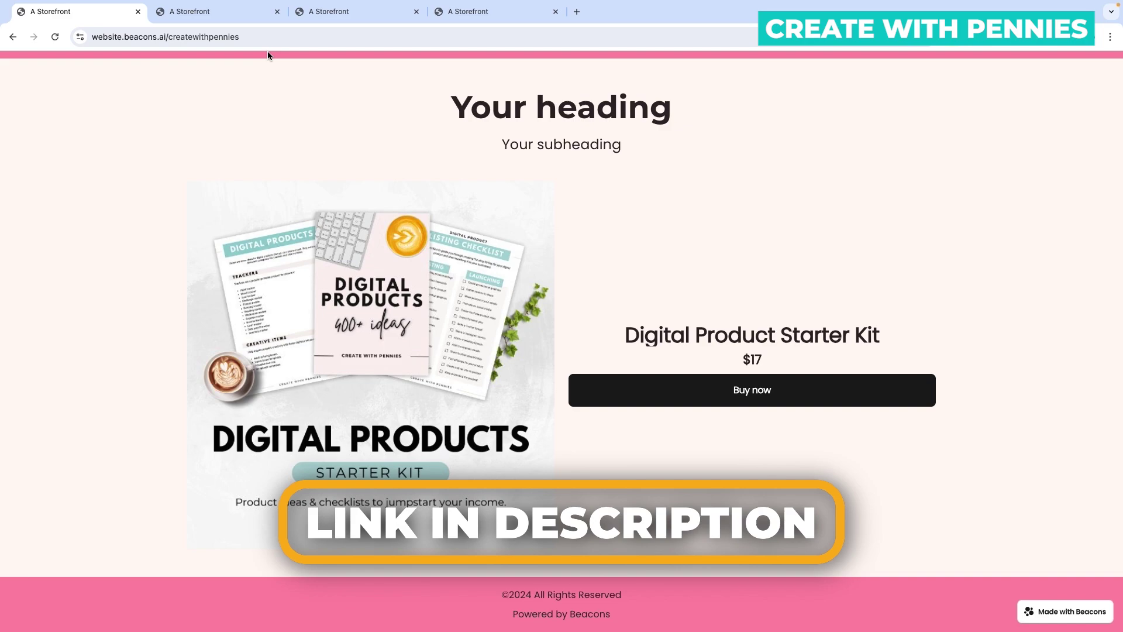
left_click(138, 11)
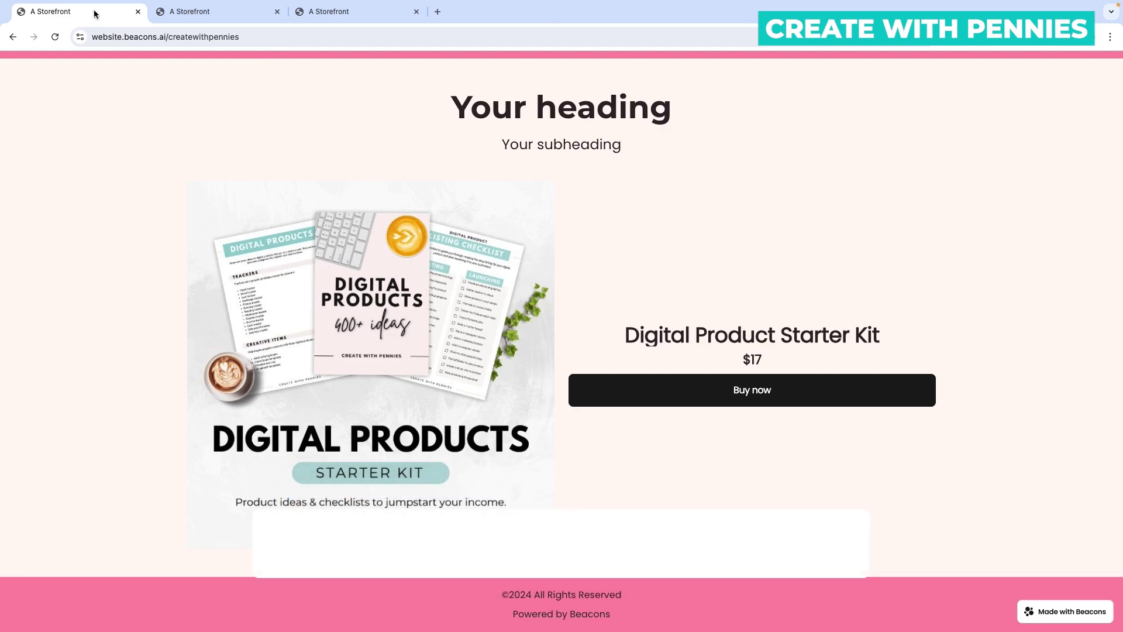